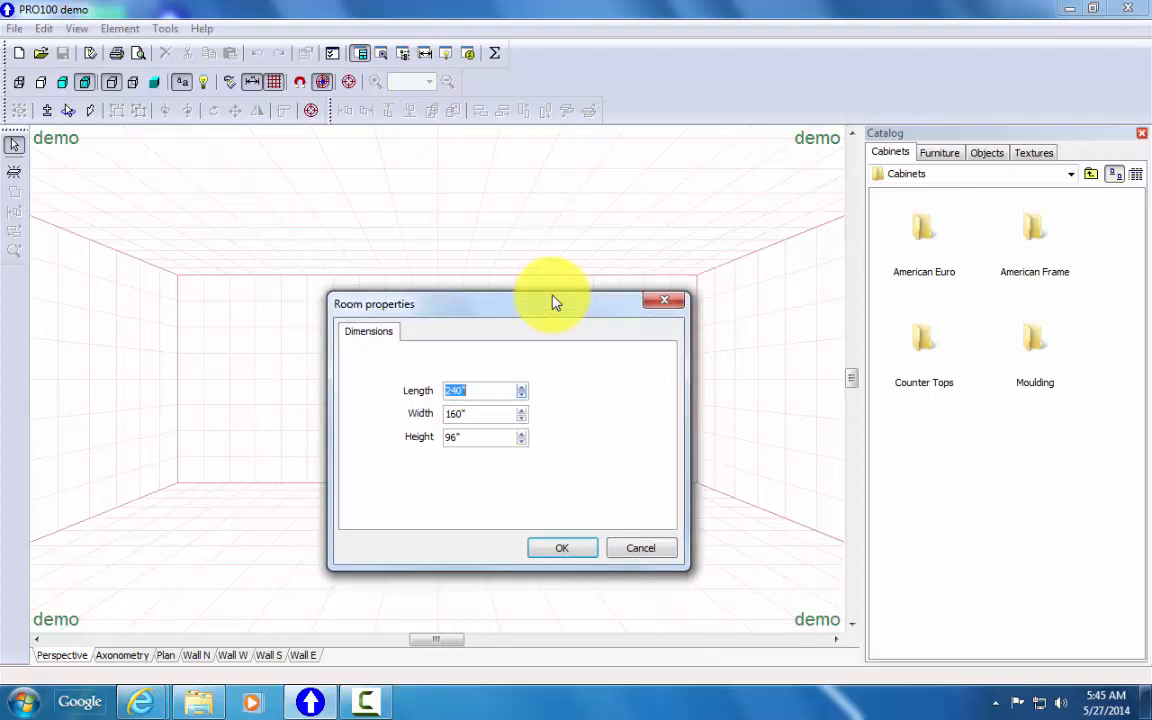
# Step: Create the room with a 240" length, 160" width and 96" height, and review its room properties
pyautogui.click(521, 391)
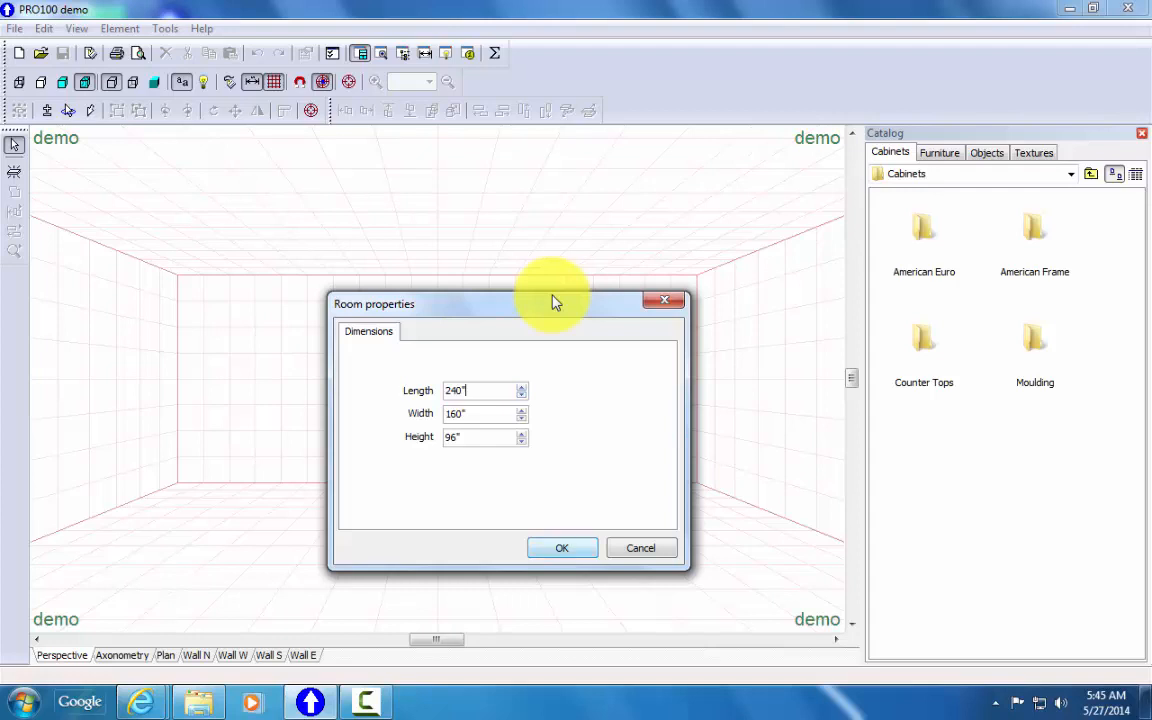
pyautogui.press('Return')
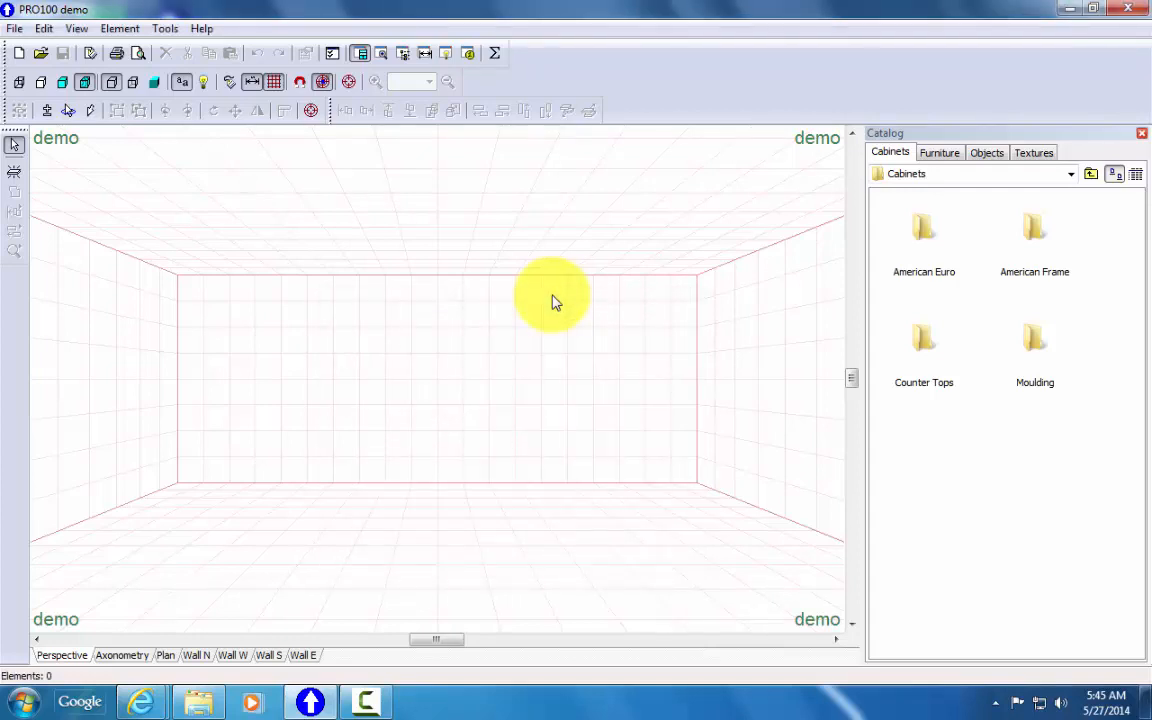
pyautogui.doubleClick(555, 302)
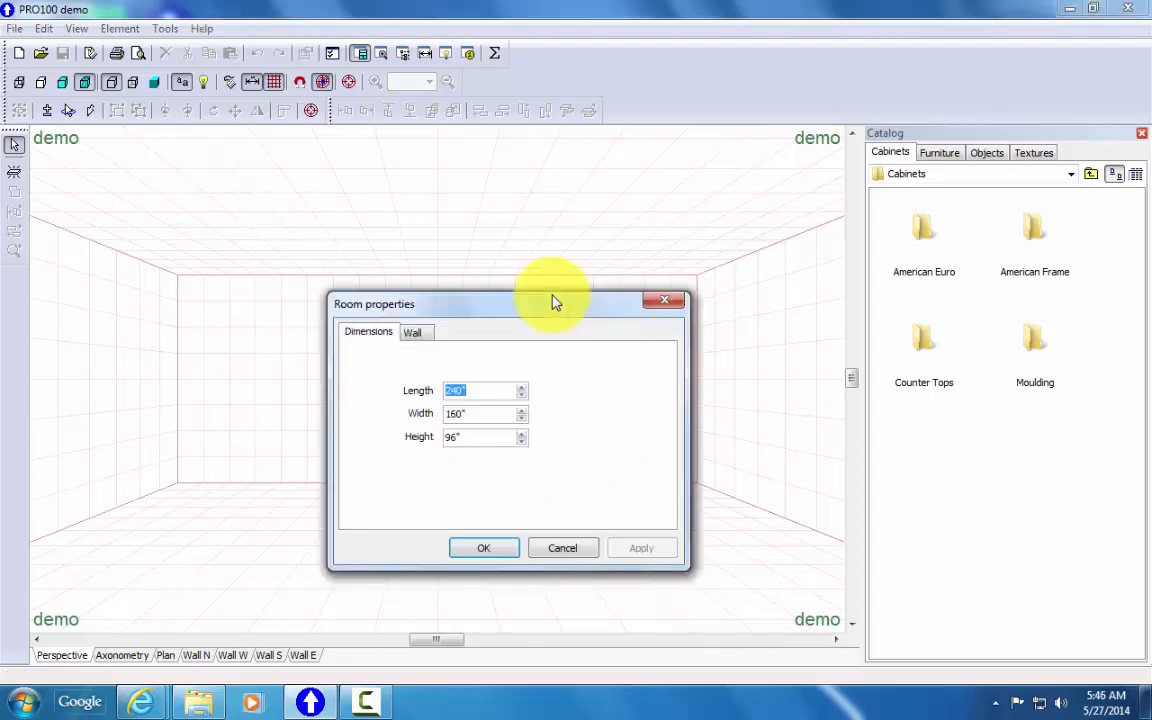
pyautogui.press('Return')
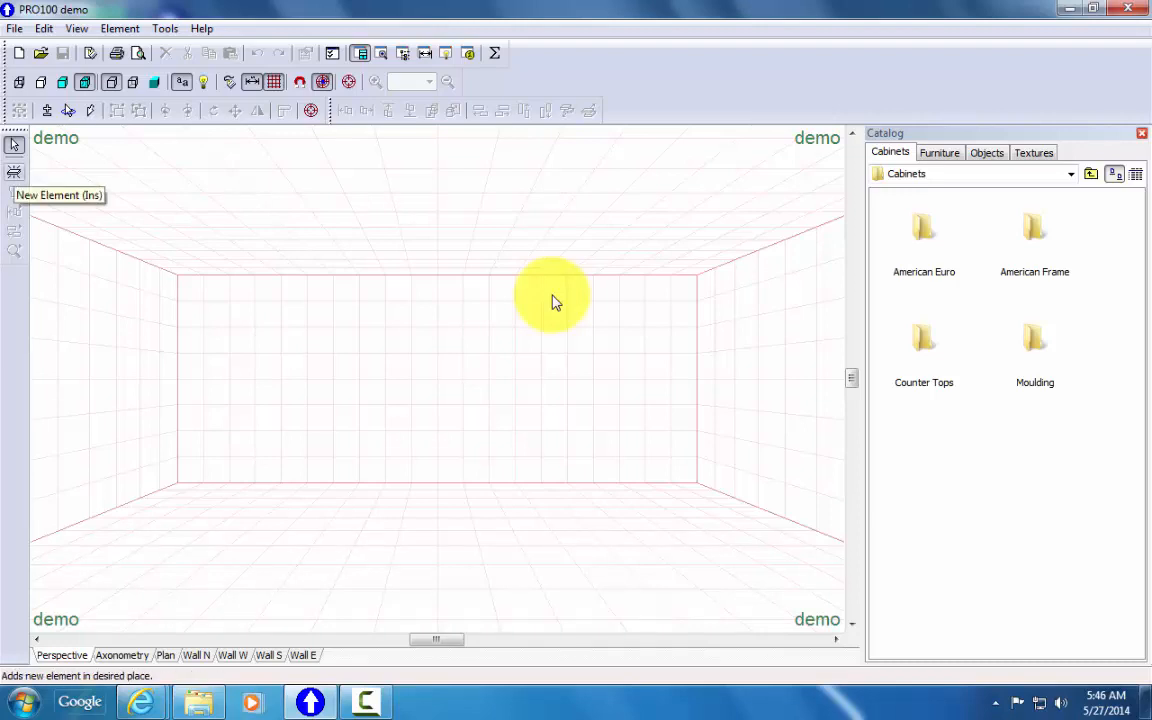
# Step: Place a new rectangular element about 31 1/2" square on the back wall and show it in the Wall N view
pyautogui.click(14, 172)
pyautogui.click(431, 341)
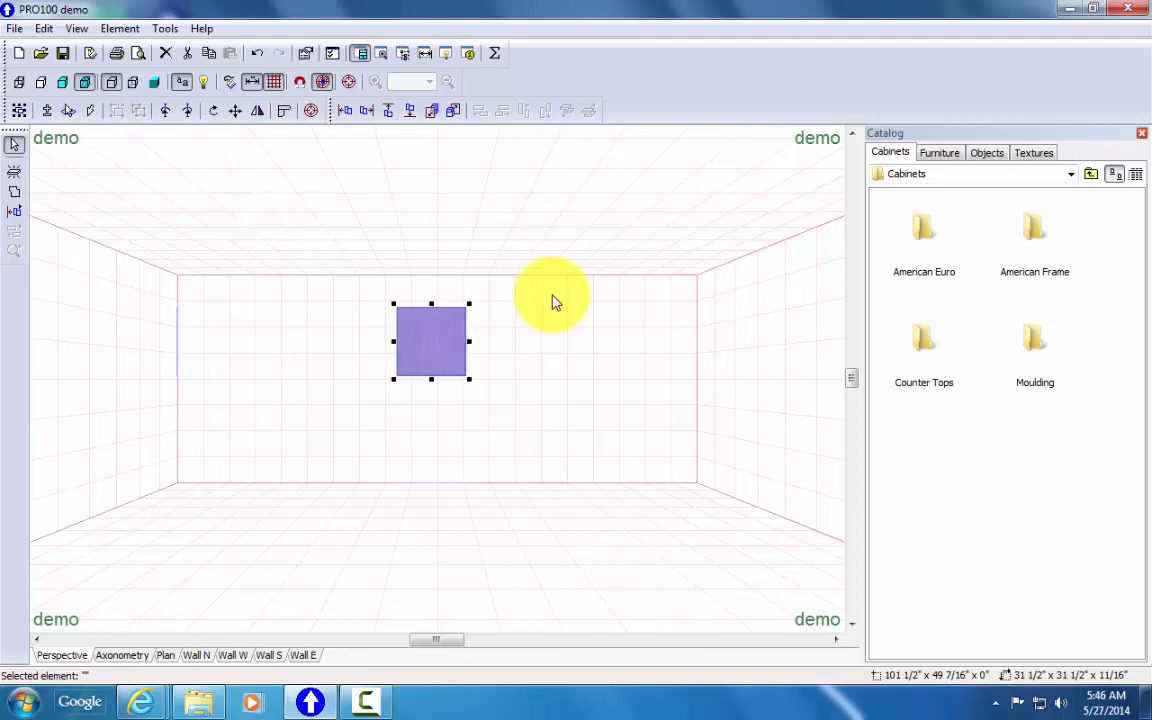
pyautogui.scroll(5, 555, 302)
pyautogui.moveTo(555, 302); pyautogui.dragTo(555, 302, button='middle')
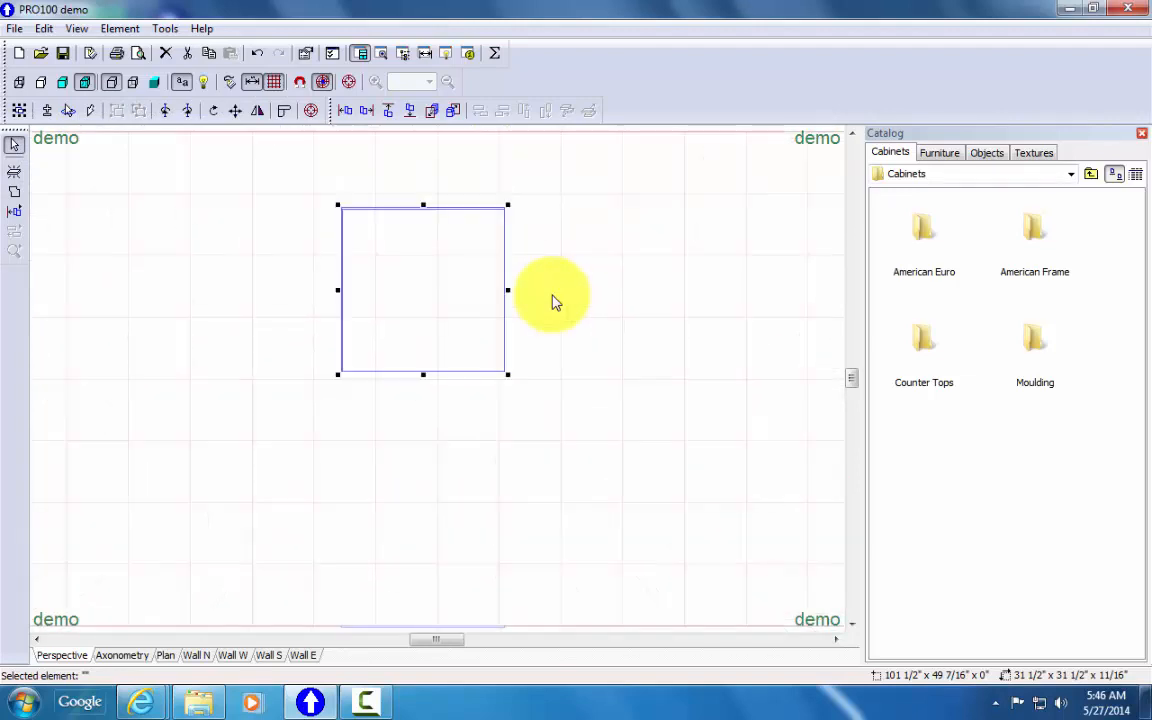
pyautogui.click(196, 655)
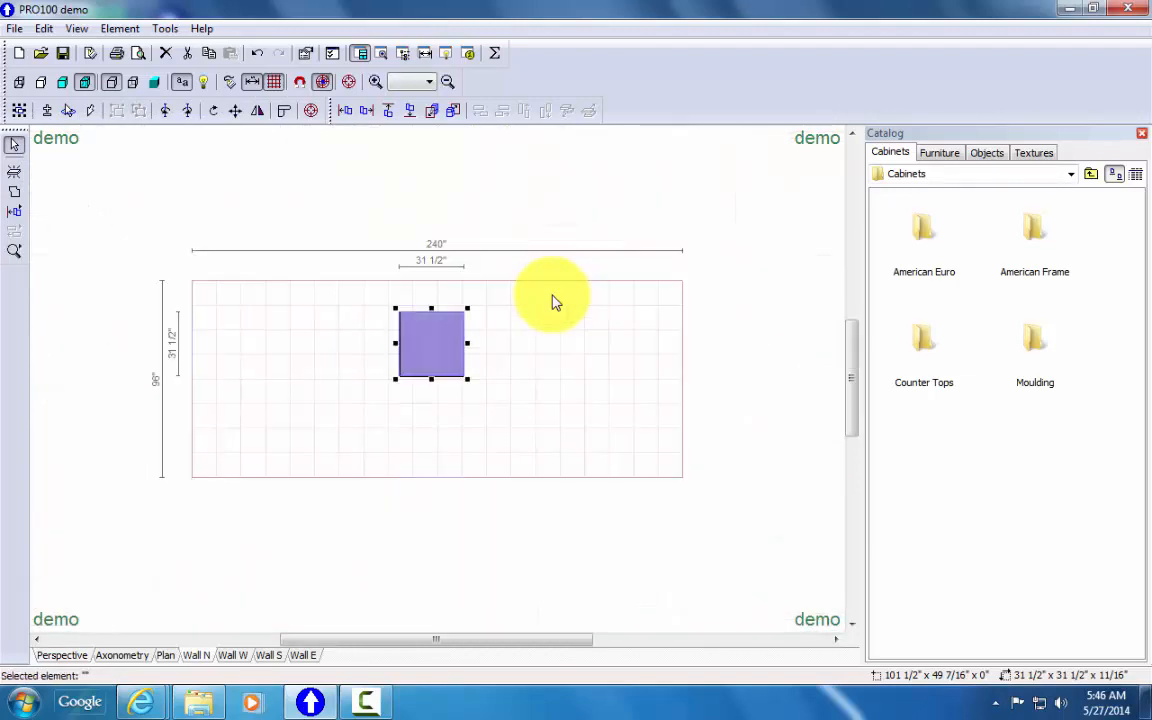
pyautogui.scroll(3, 555, 302)
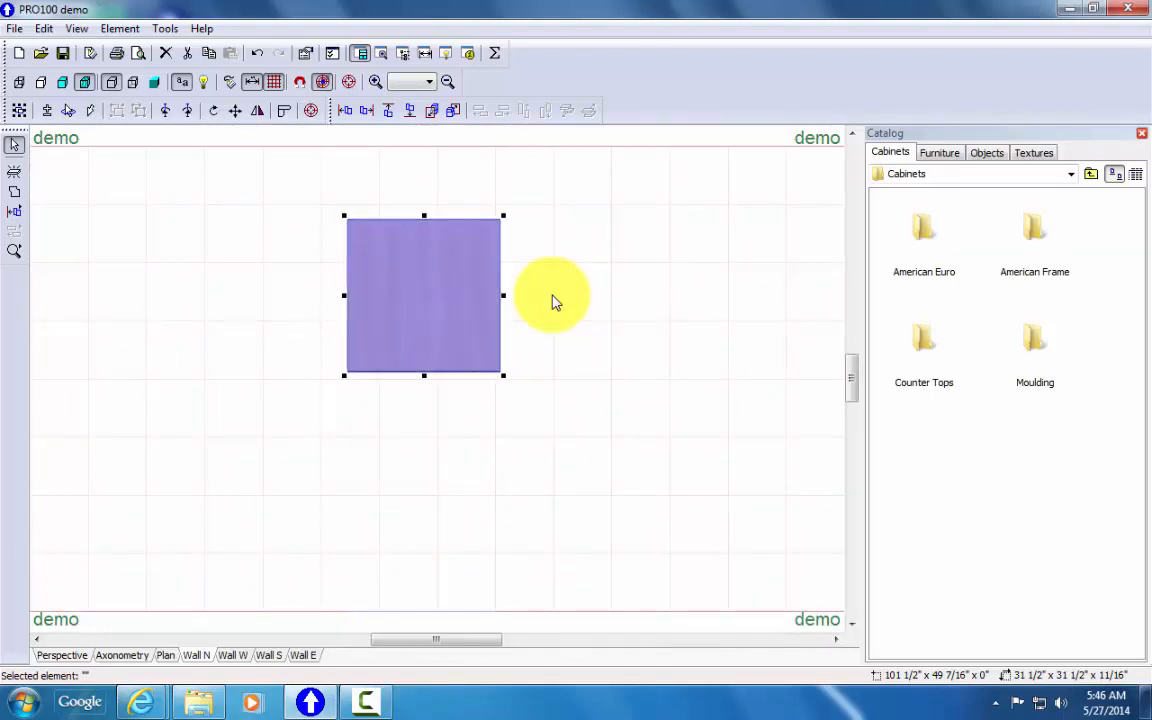
# Step: Set the back-wall element's depth to 0.75" and its width to 24" in its dimension properties
pyautogui.doubleClick(428, 274)
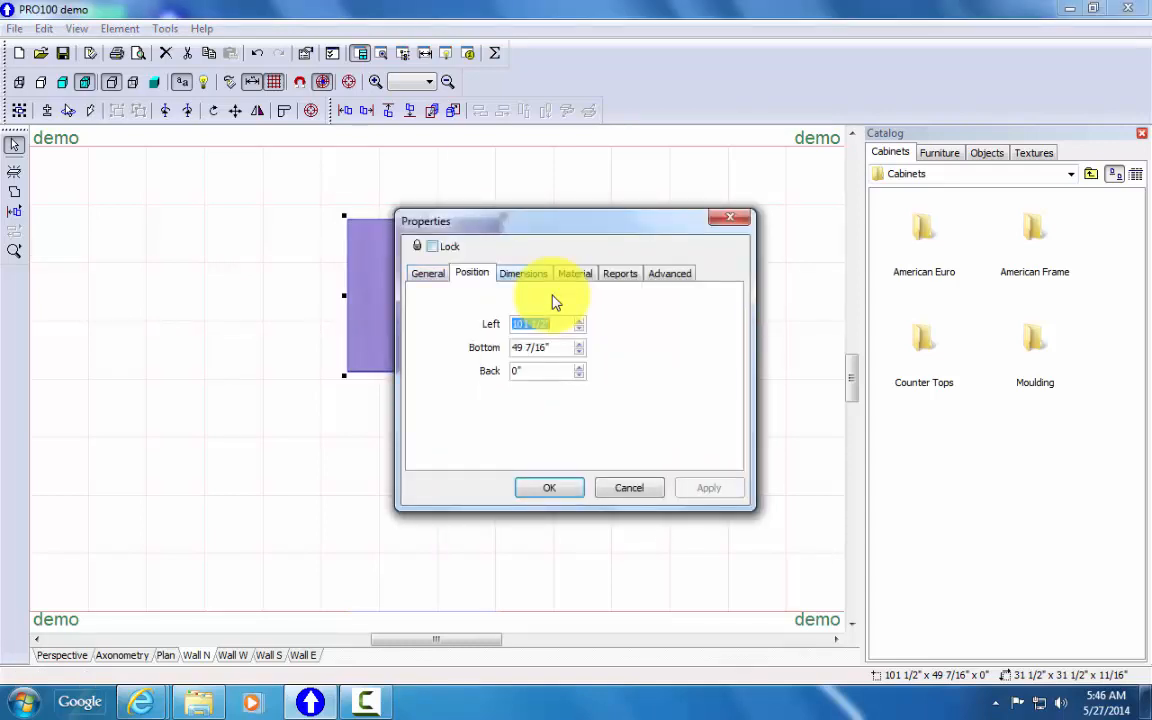
pyautogui.click(523, 273)
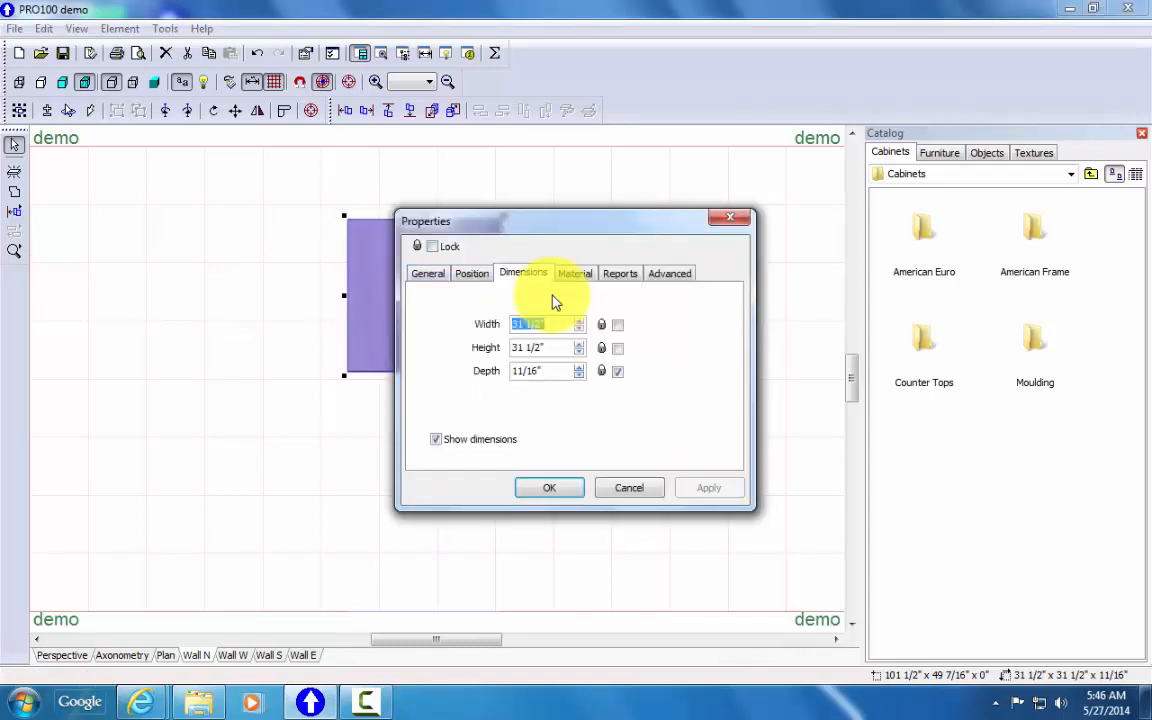
pyautogui.press('Tab')
pyautogui.press('Tab')
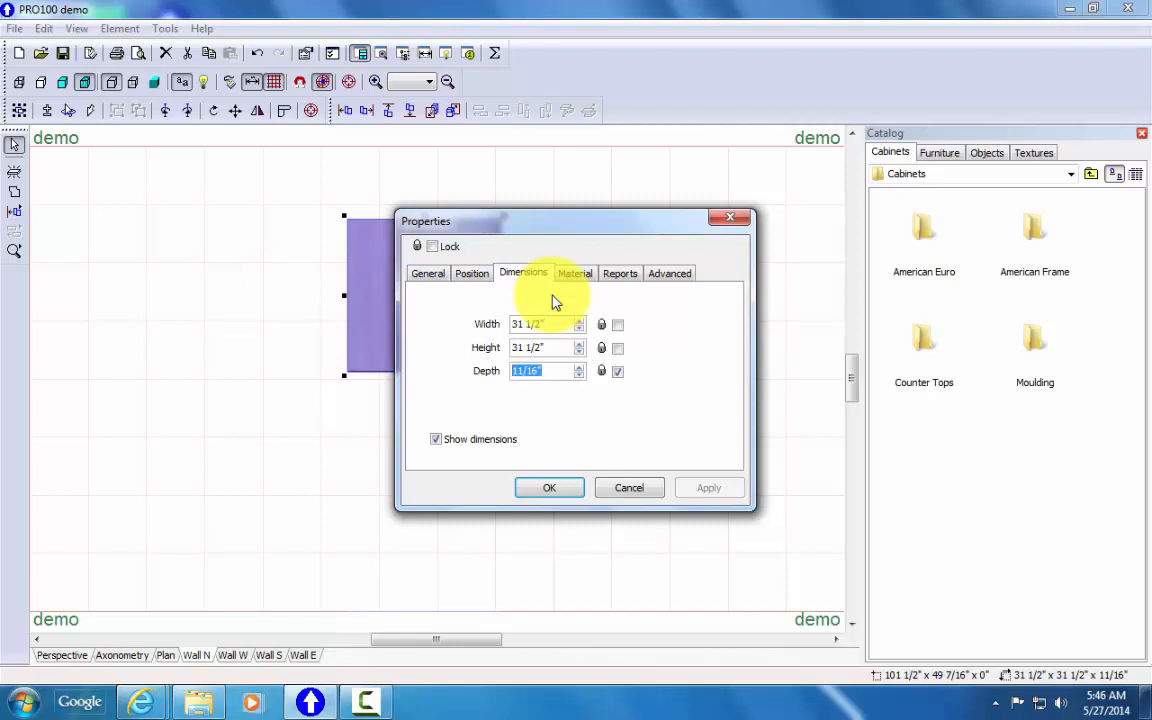
pyautogui.write('0.75')
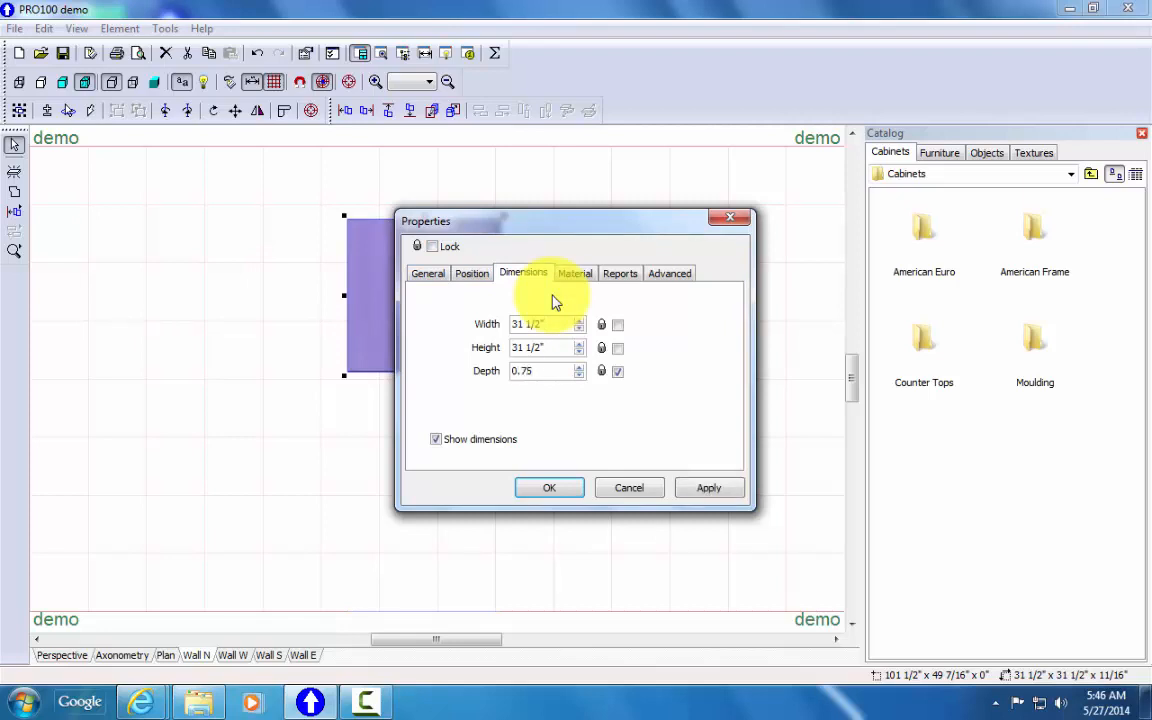
pyautogui.click(550, 348)
pyautogui.moveTo(550, 324); pyautogui.dragTo(509, 324)
pyautogui.write('24')
pyautogui.hotkey('alt', 'a')
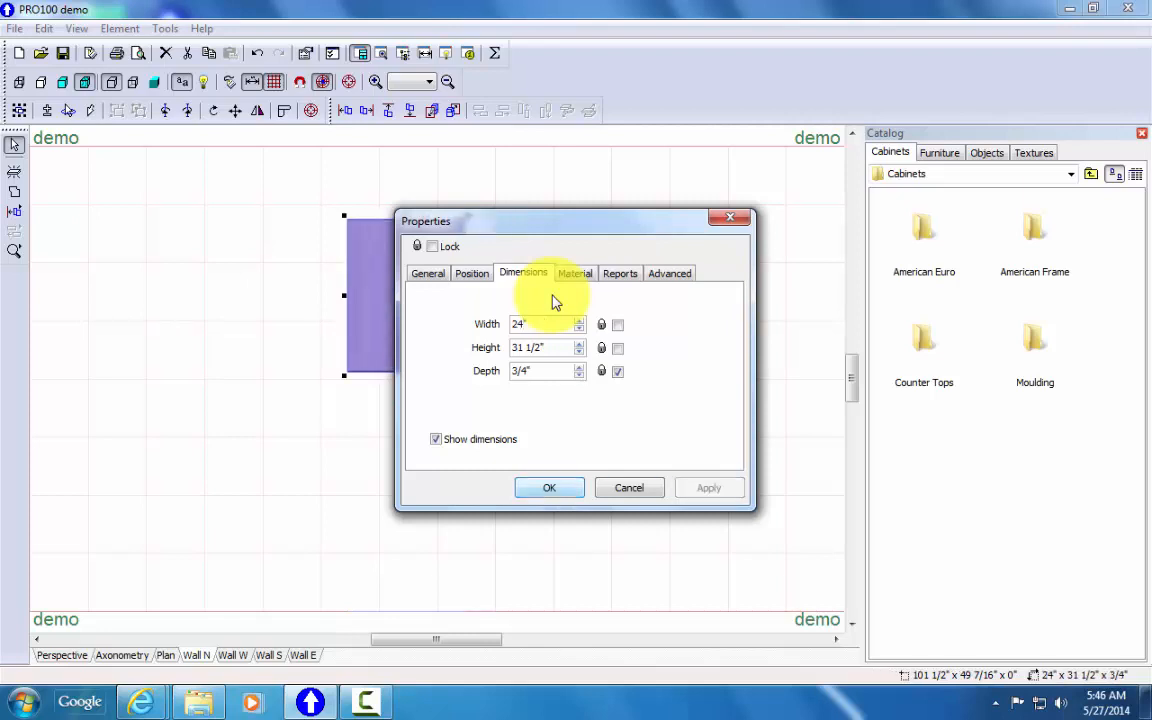
pyautogui.press('Return')
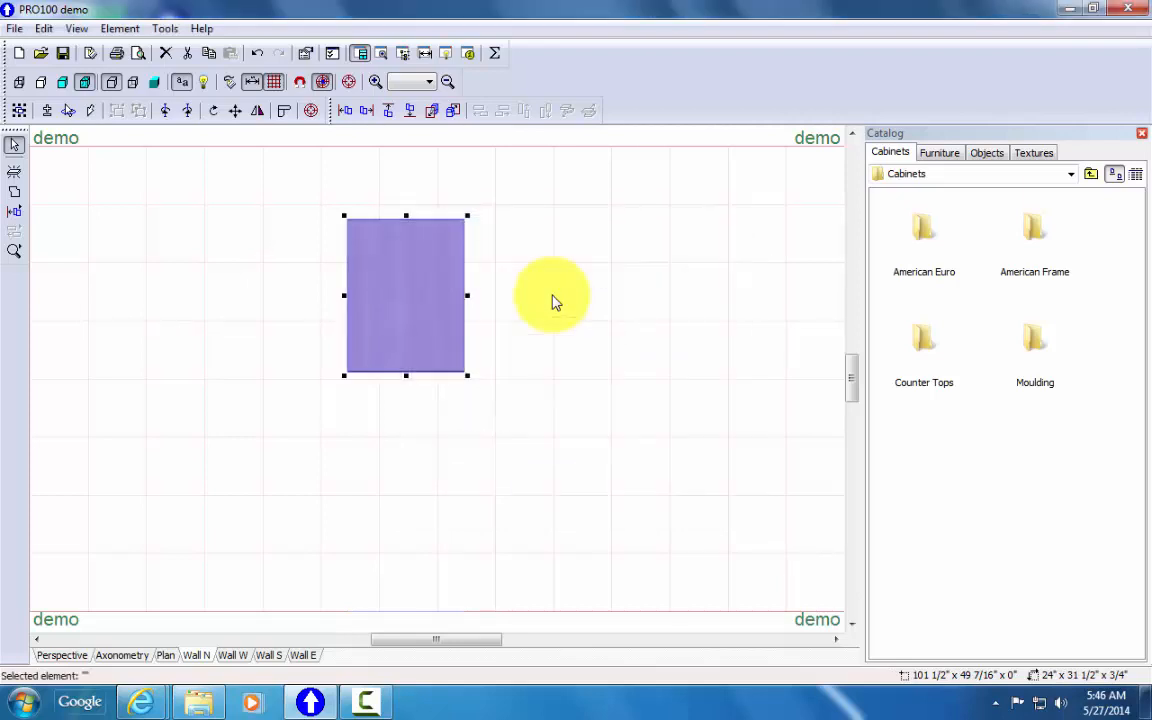
# Step: Stretch the back-wall element by its upper corner to about 28 7/16" × 29 7/16" and return to the perspective view
pyautogui.moveTo(467, 216); pyautogui.dragTo(489, 226)
pyautogui.scroll(-2, 556, 302)
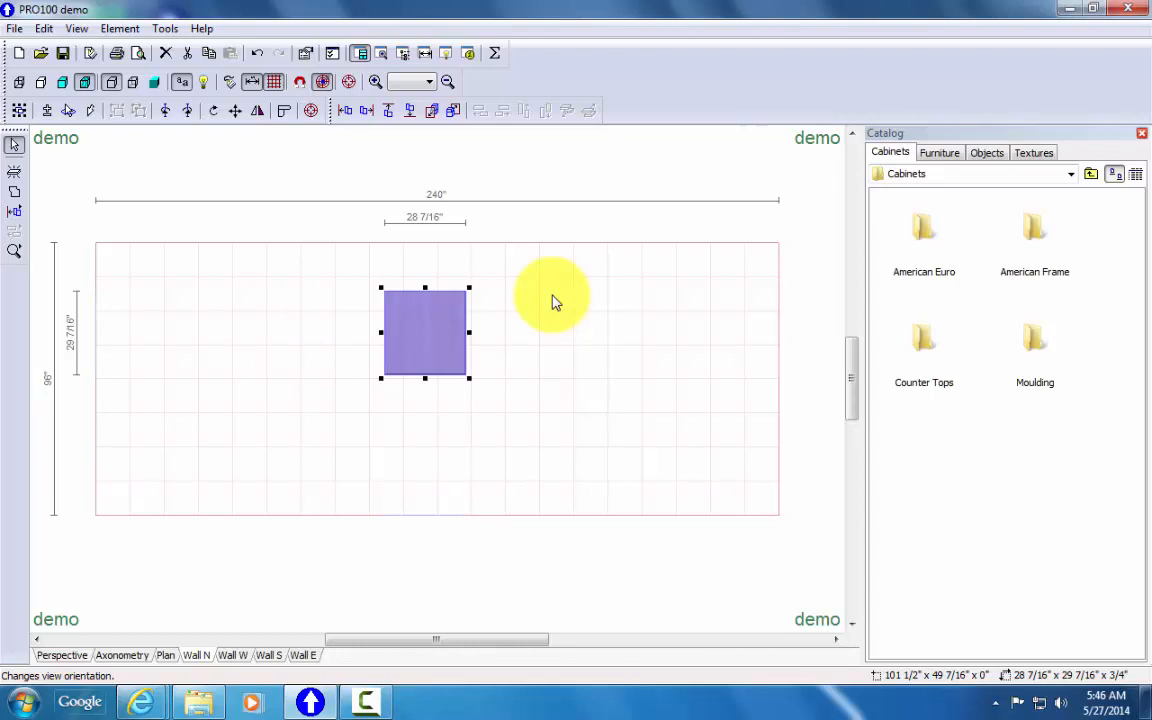
pyautogui.press('F5')
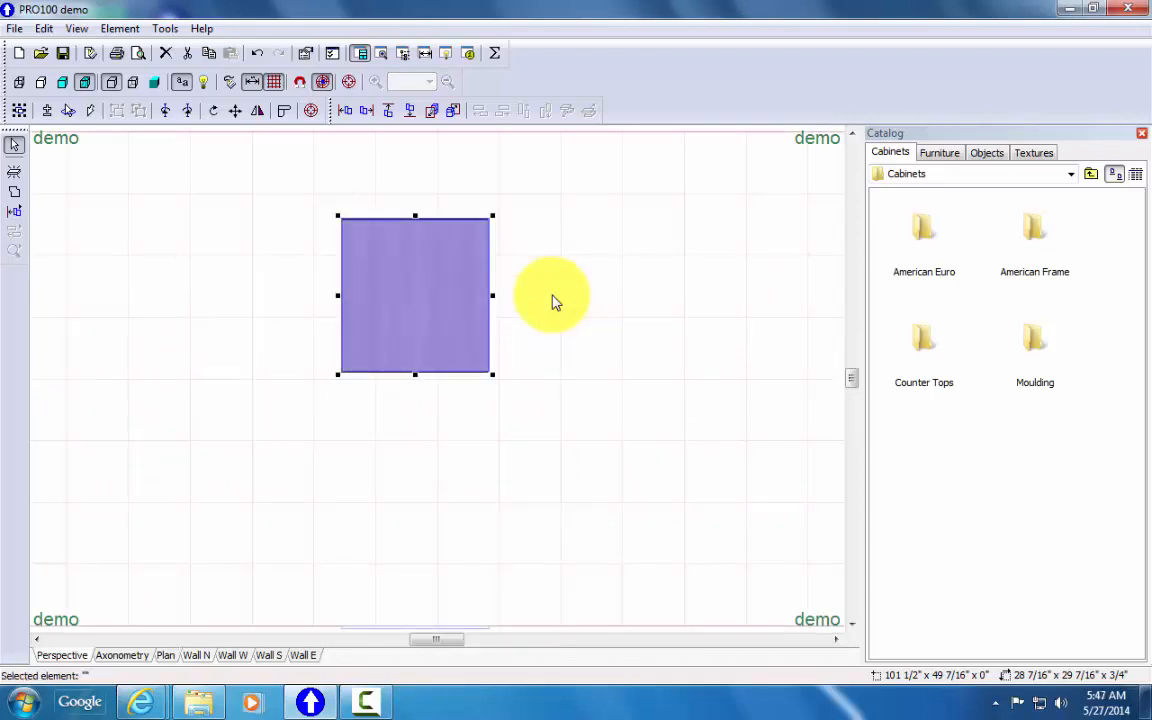
pyautogui.scroll(-3, 556, 302)
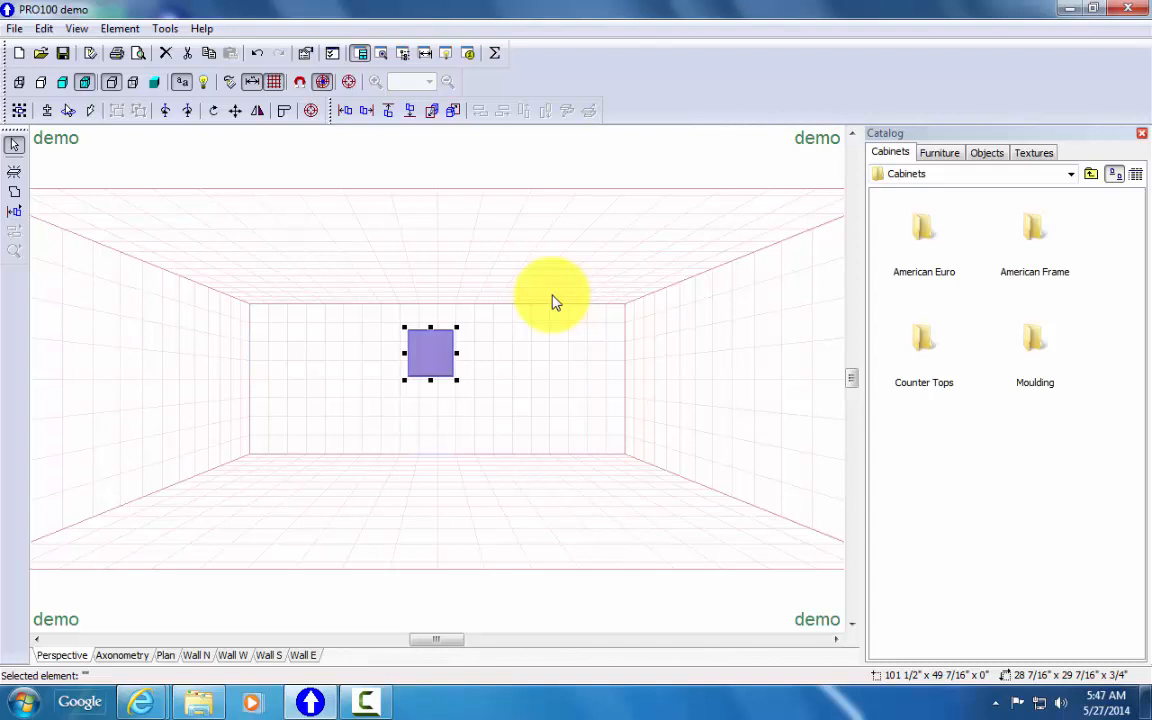
# Step: Place a second rectangular element about 31 1/2" square on the room's left wall and turn the perspective to face it
pyautogui.press('Insert')
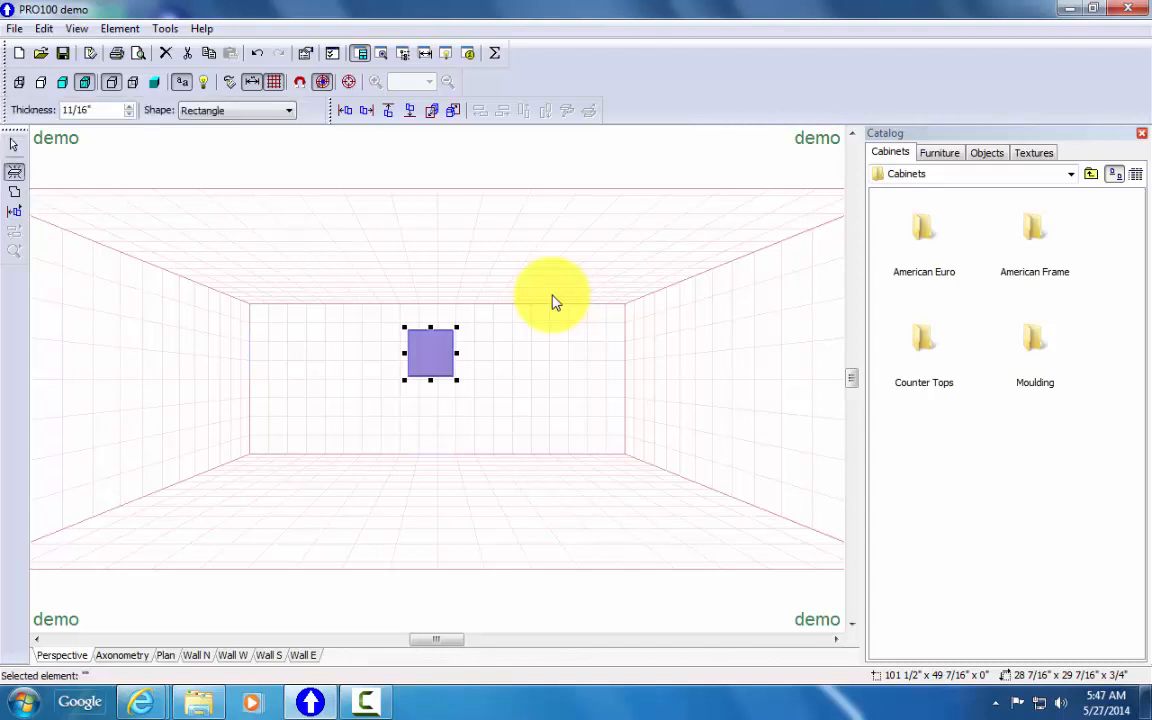
pyautogui.press('Insert')
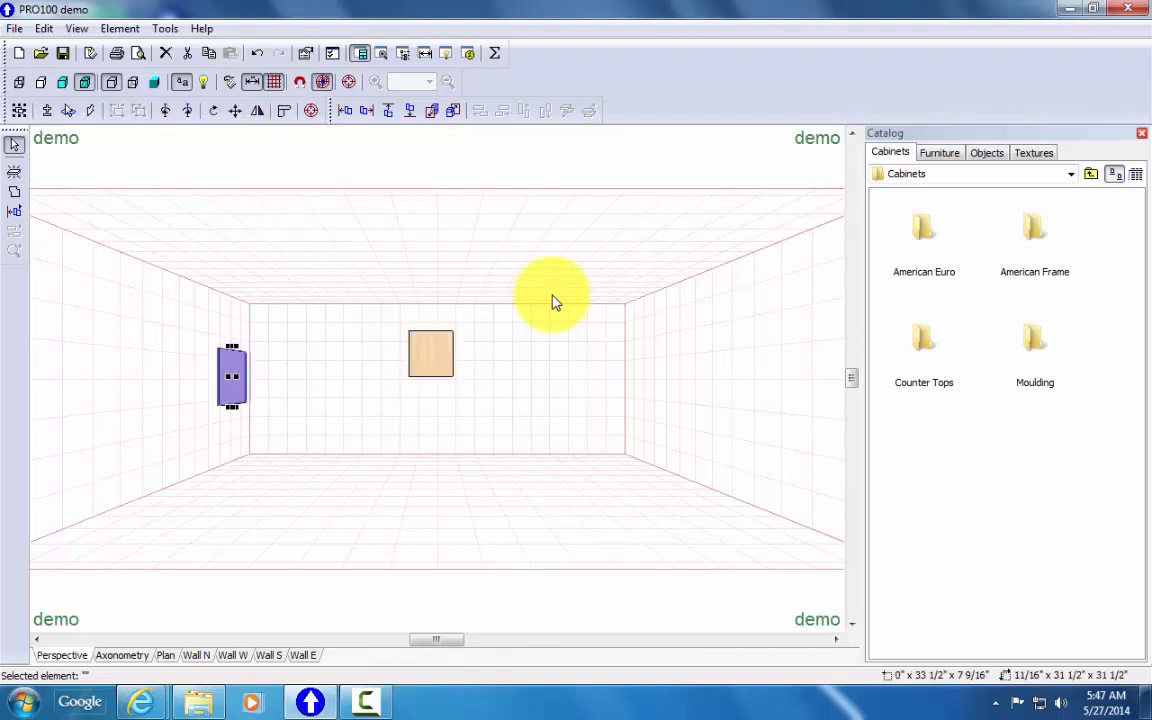
pyautogui.press('Left')
pyautogui.press('Left')
pyautogui.press('Left')
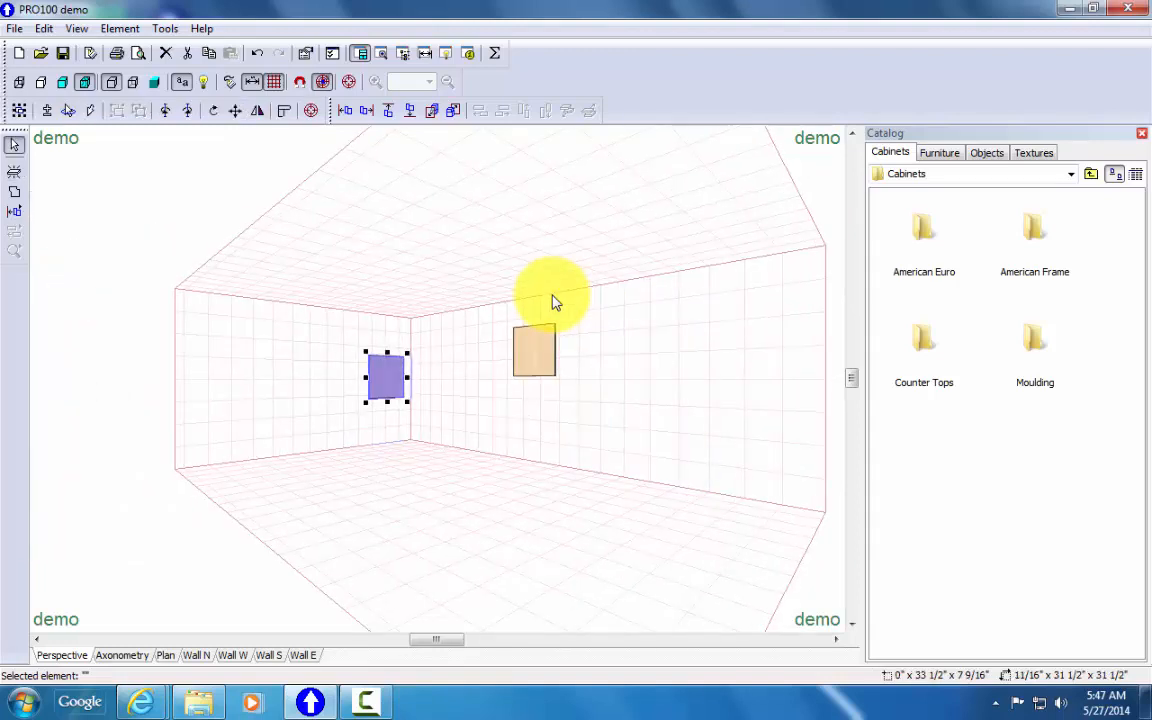
# Step: Open the left-wall element in the shape editor and add a node at the middle of its bottom edge
pyautogui.rightClick(390, 378)
pyautogui.press('Return')
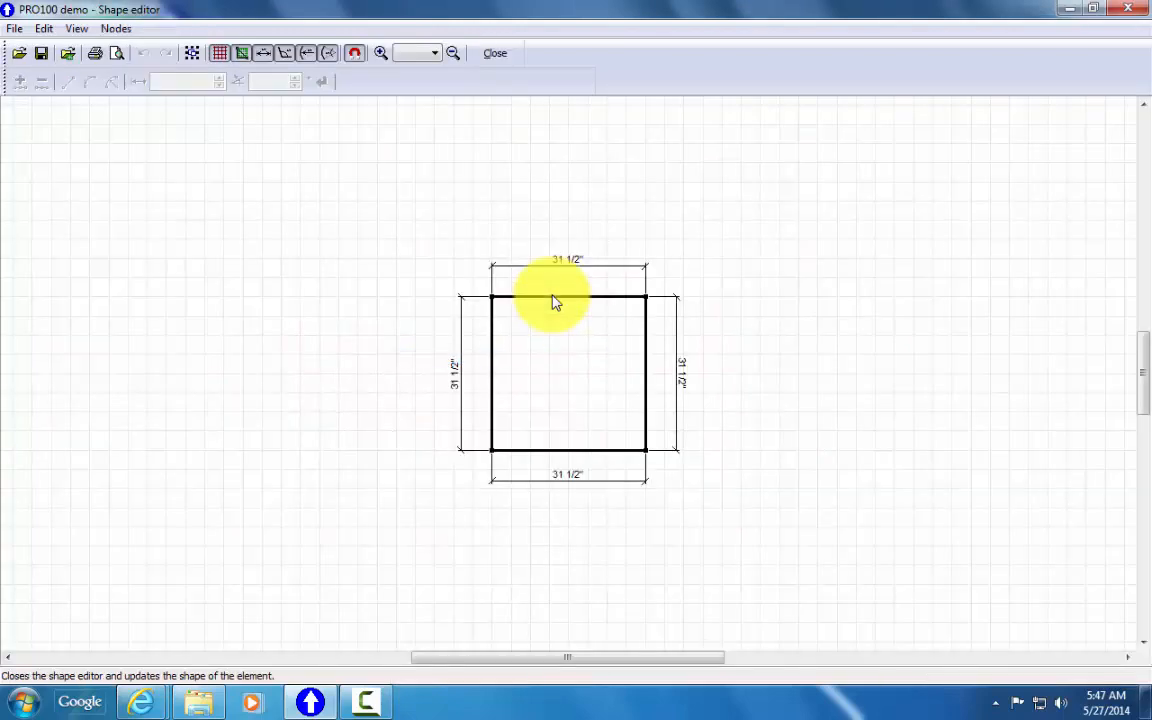
pyautogui.press('Tab')
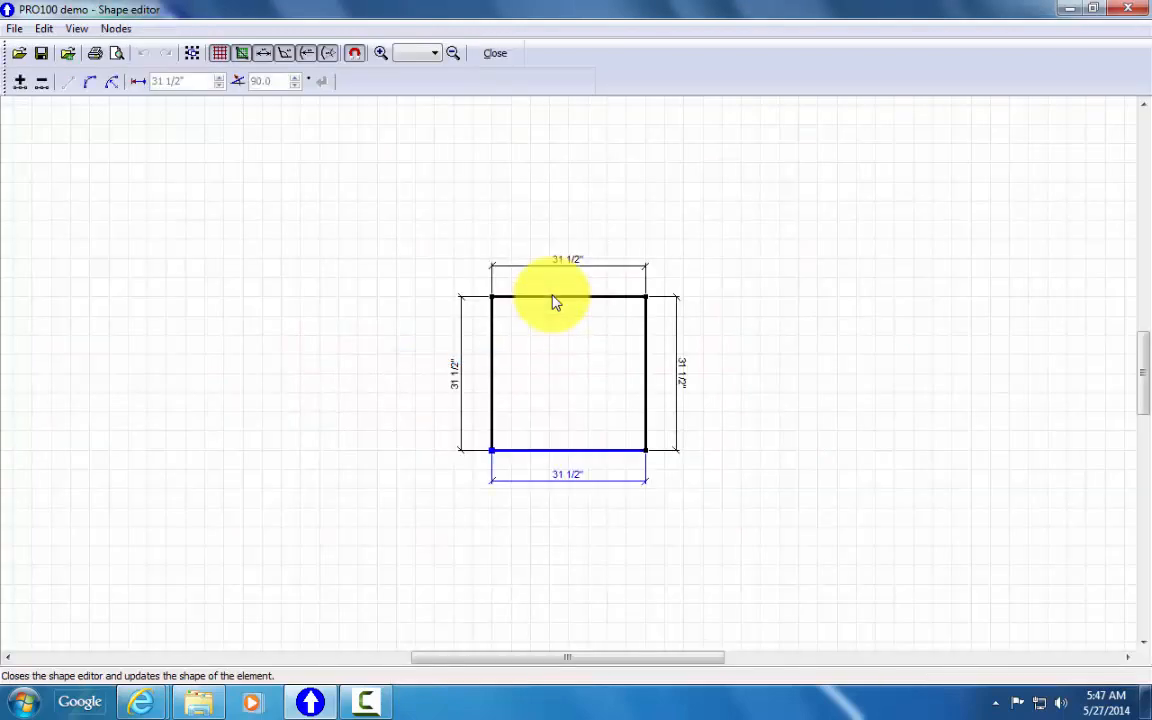
pyautogui.scroll(-2, 552, 296)
pyautogui.scroll(9, 552, 296)
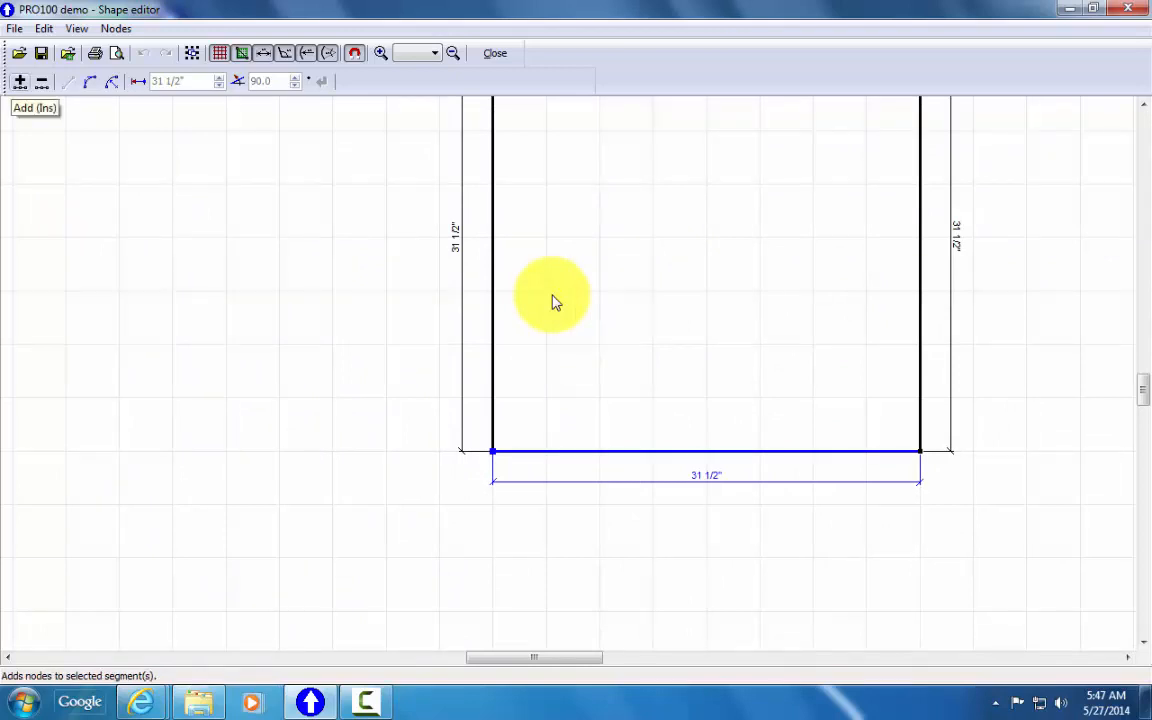
pyautogui.press('Insert')
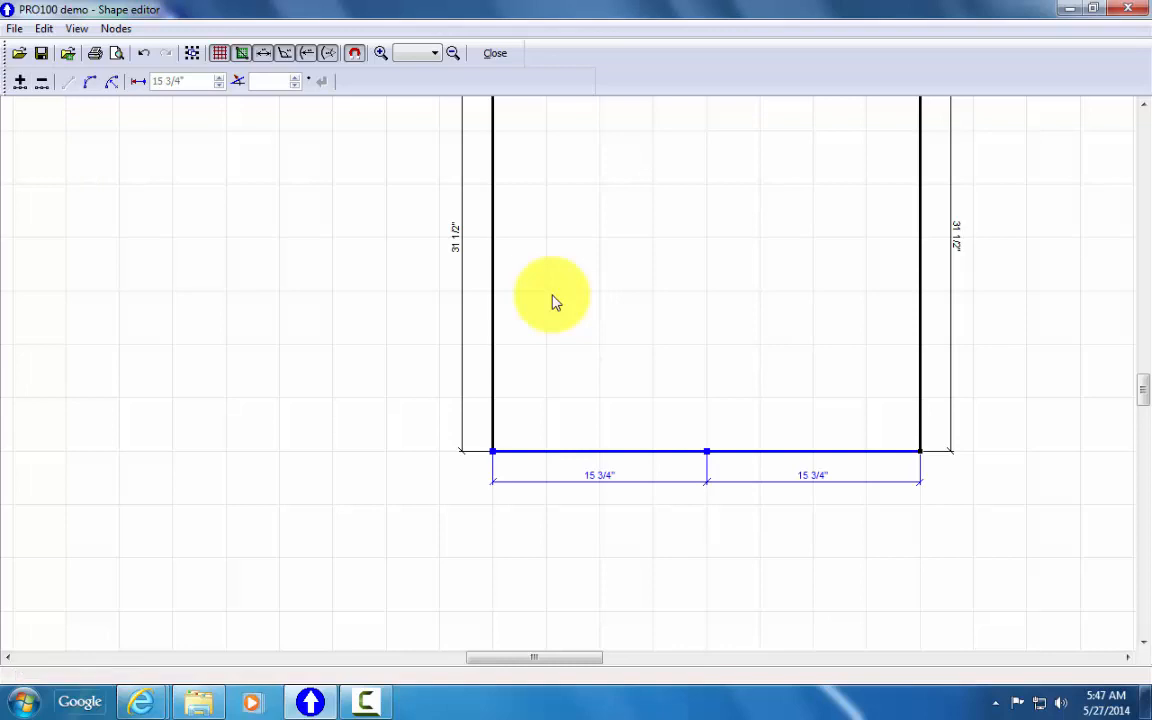
pyautogui.scroll(-2, 556, 303)
pyautogui.scroll(1, 556, 302)
pyautogui.scroll(-1, 556, 302)
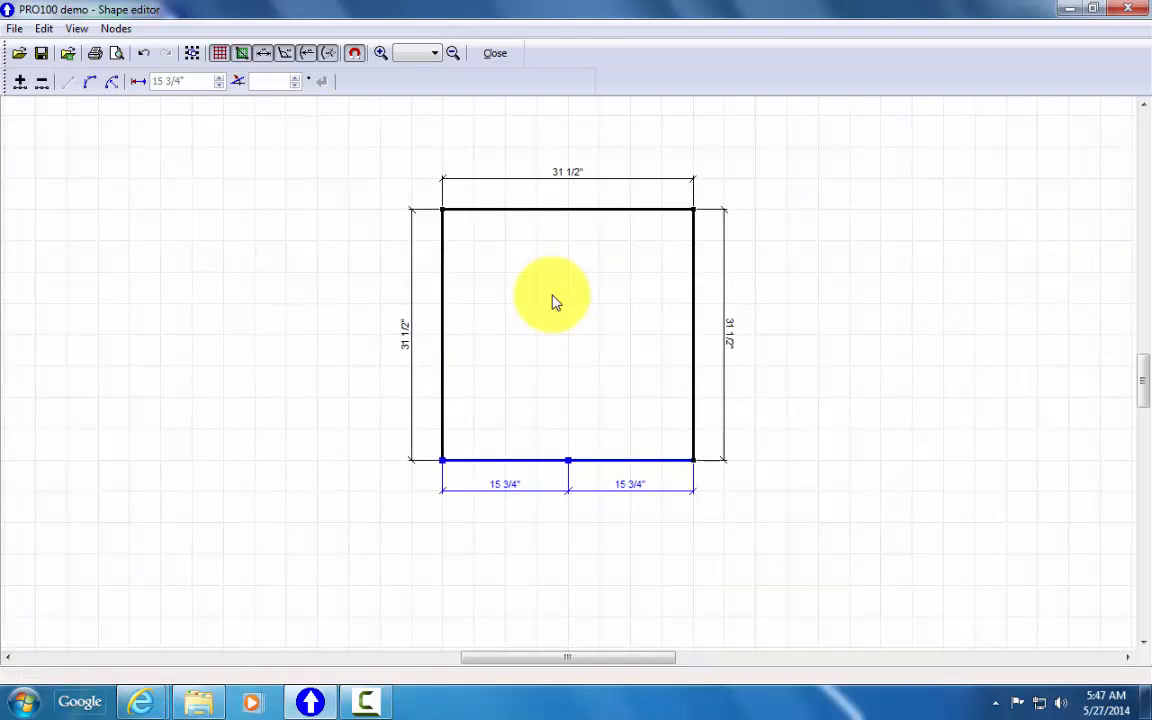
# Step: Add a node at the middle of the shape's left edge and clear the selection
pyautogui.press('Tab')
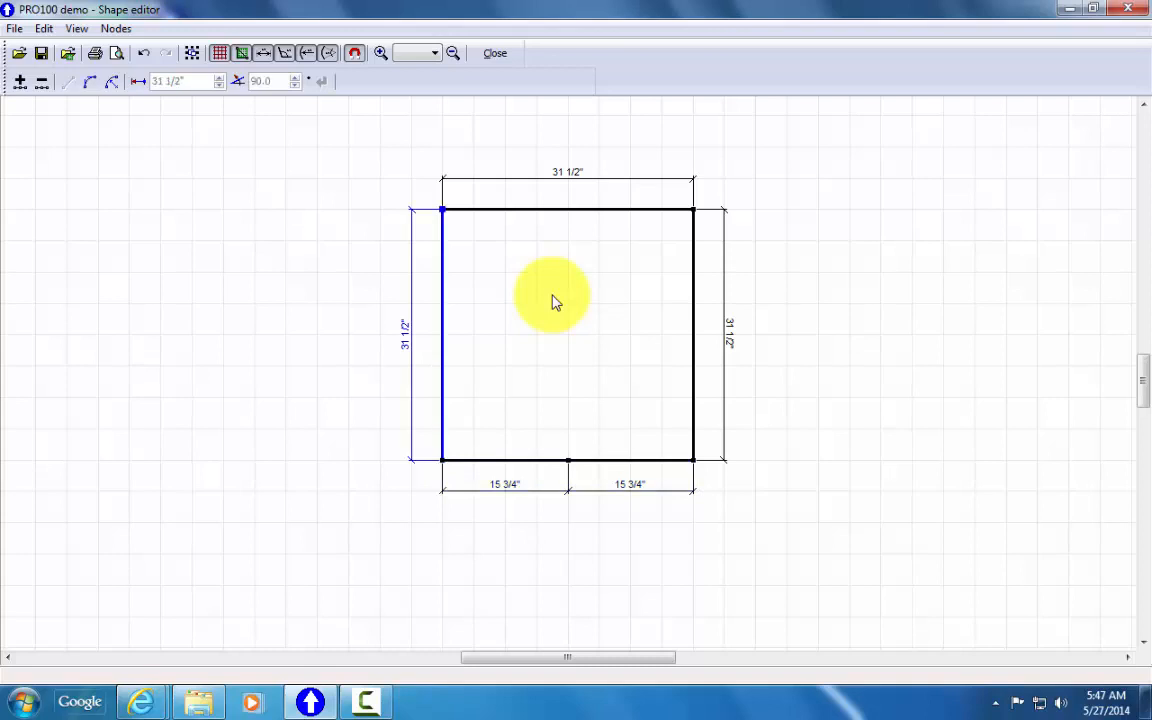
pyautogui.press('Insert')
pyautogui.press('Escape')
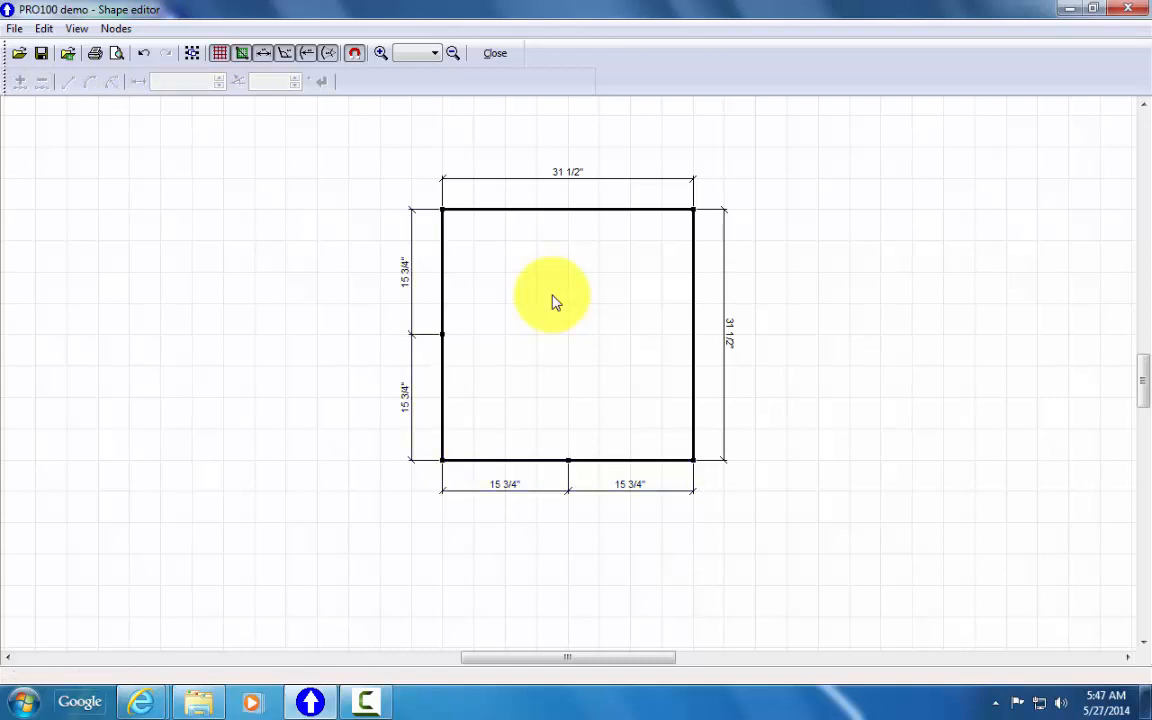
# Step: Set the length of the bottom edge's left segment to 4"
pyautogui.press('Tab')
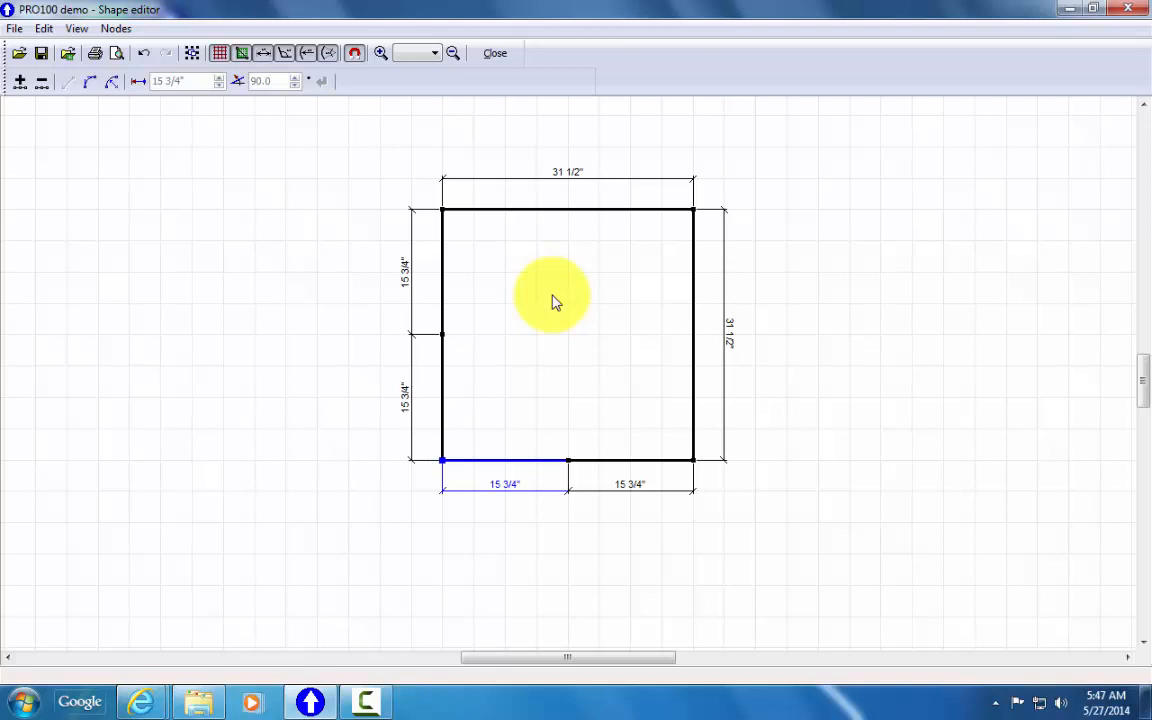
pyautogui.press('Return')
pyautogui.write('4')
pyautogui.press('Return')
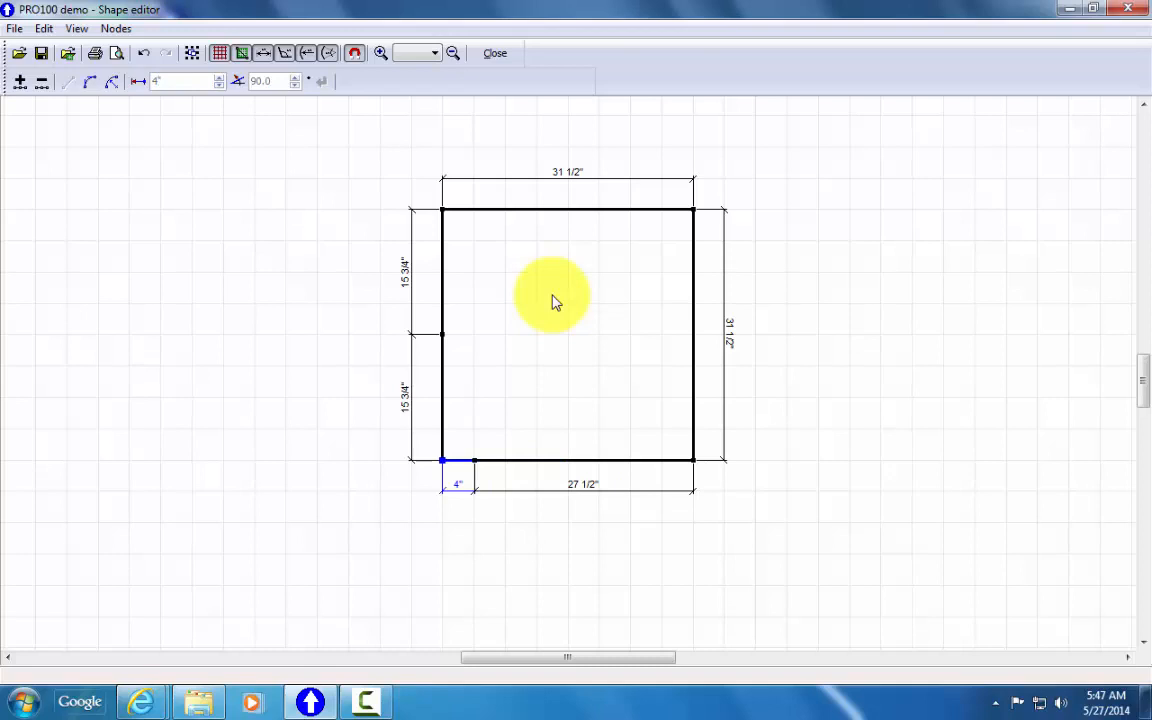
# Step: Try setting the left edge's lower segment to 4" by moving its lower node, and undo the change
pyautogui.press('Tab')
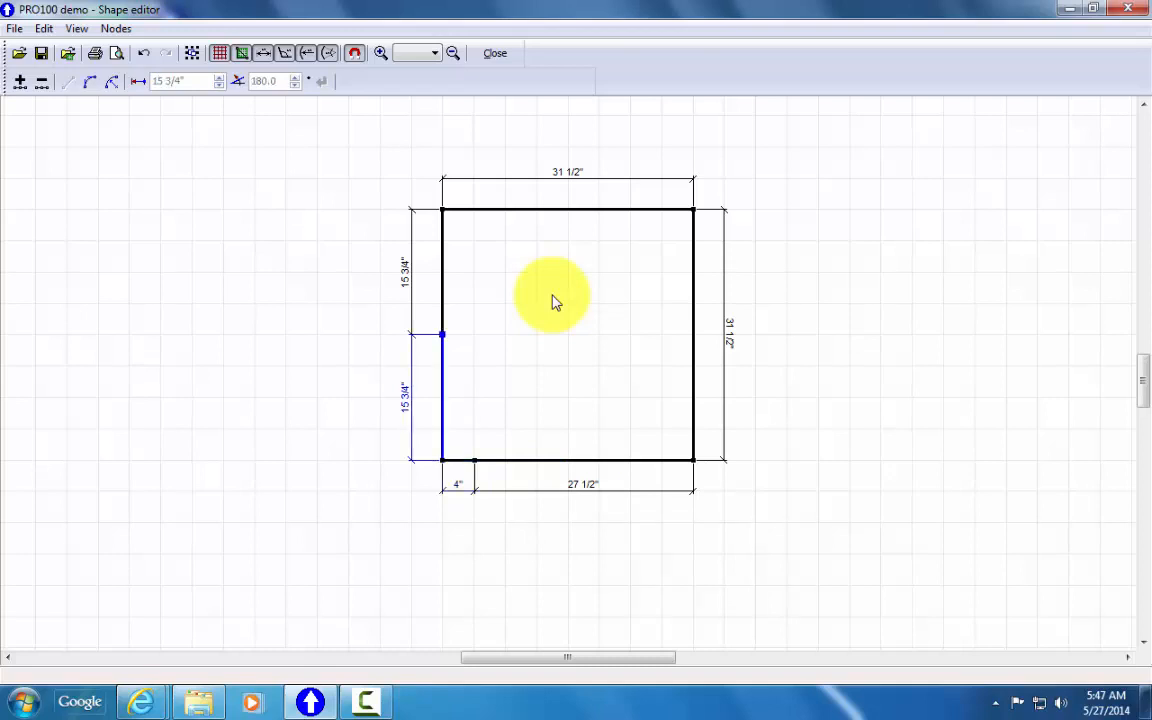
pyautogui.press('Return')
pyautogui.write('4')
pyautogui.press('Return')
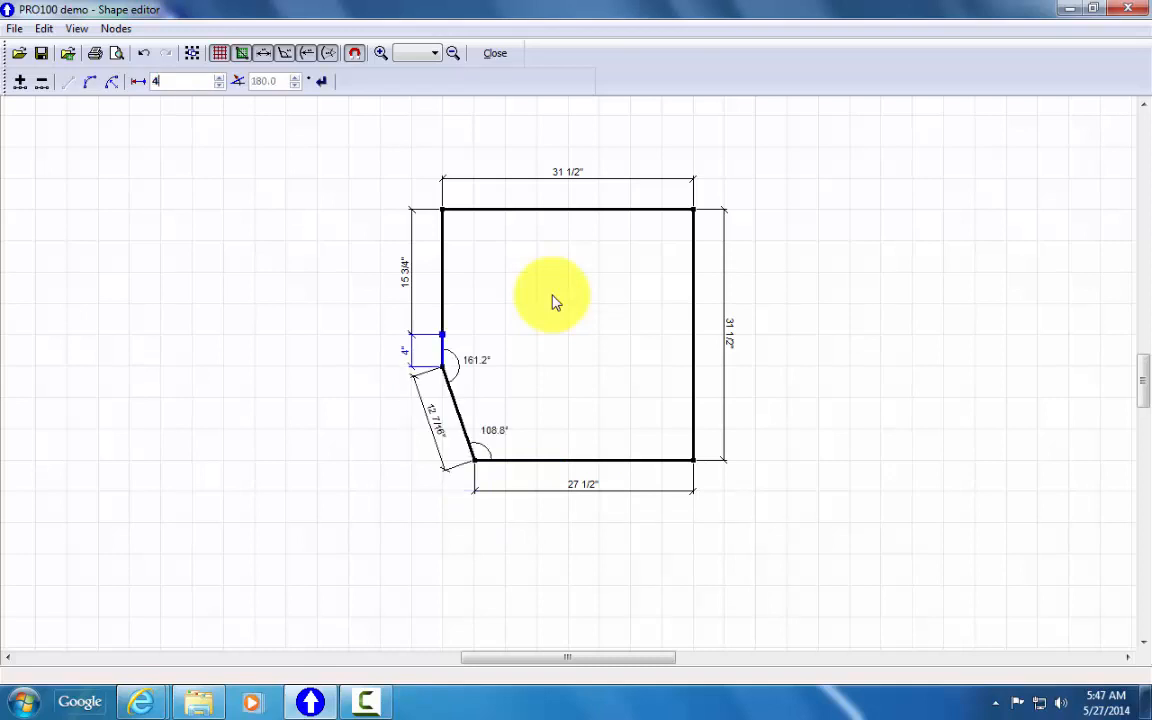
pyautogui.hotkey('ctrl', 'z')
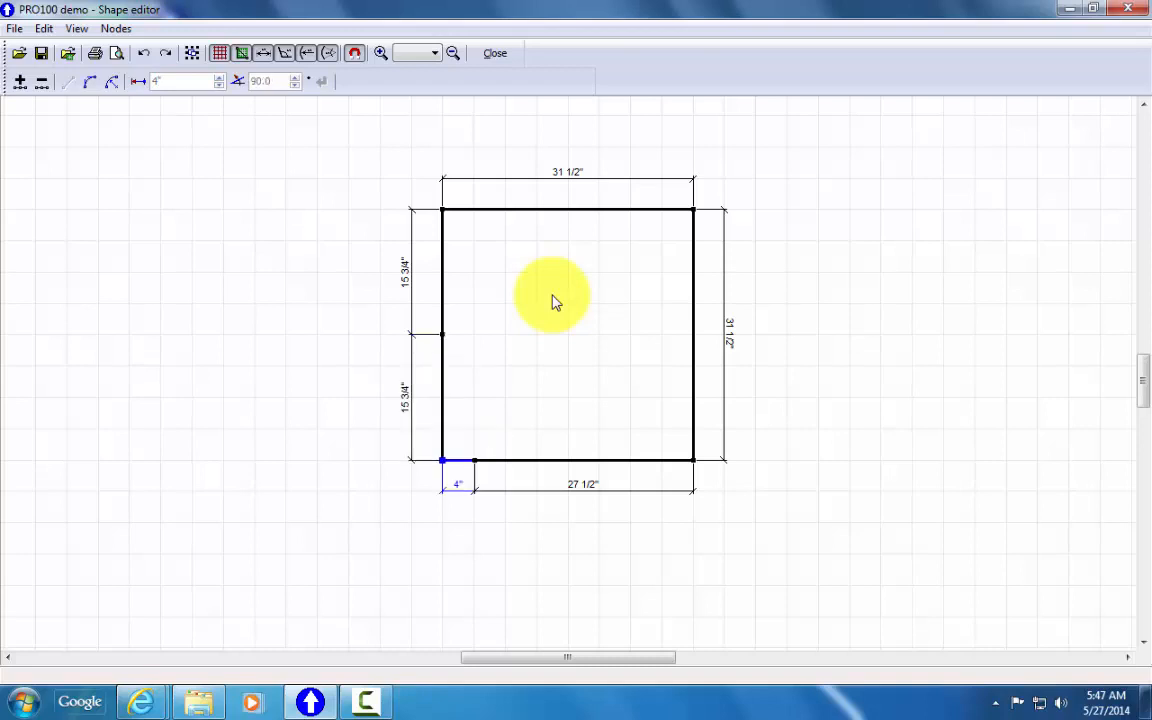
# Step: Set the left edge's lower segment to 4" by moving its upper node, and deselect the segment
pyautogui.press('Tab')
pyautogui.press('Tab')
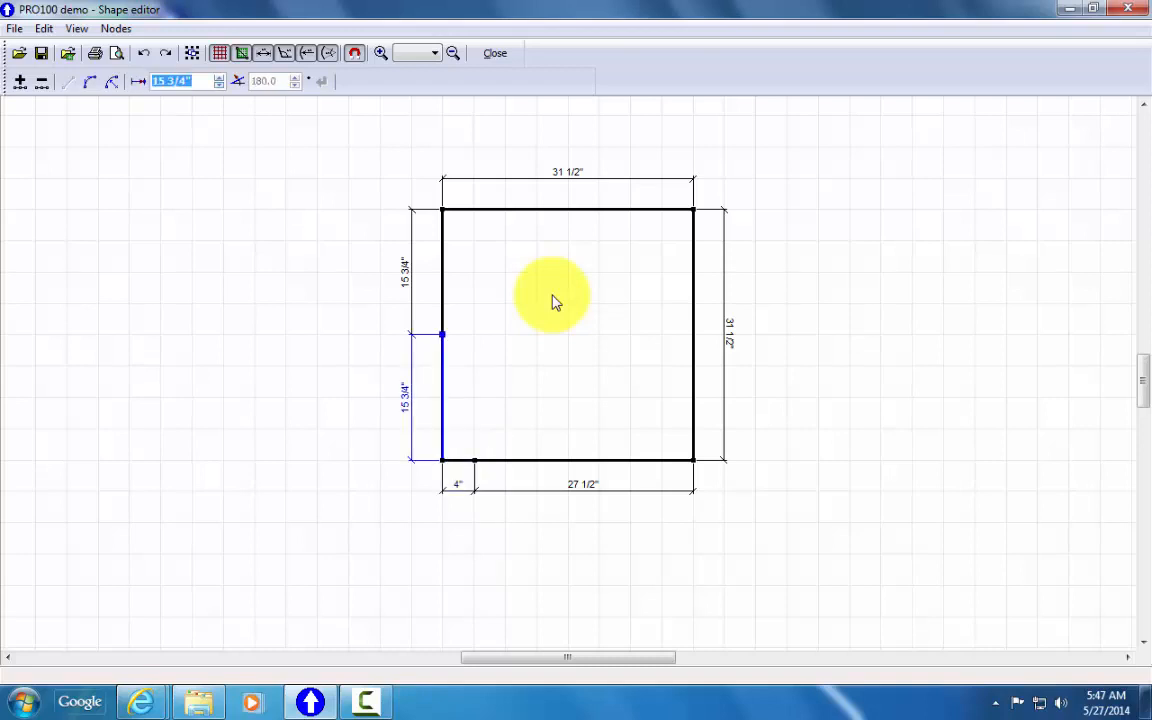
pyautogui.write('4')
pyautogui.press('Return')
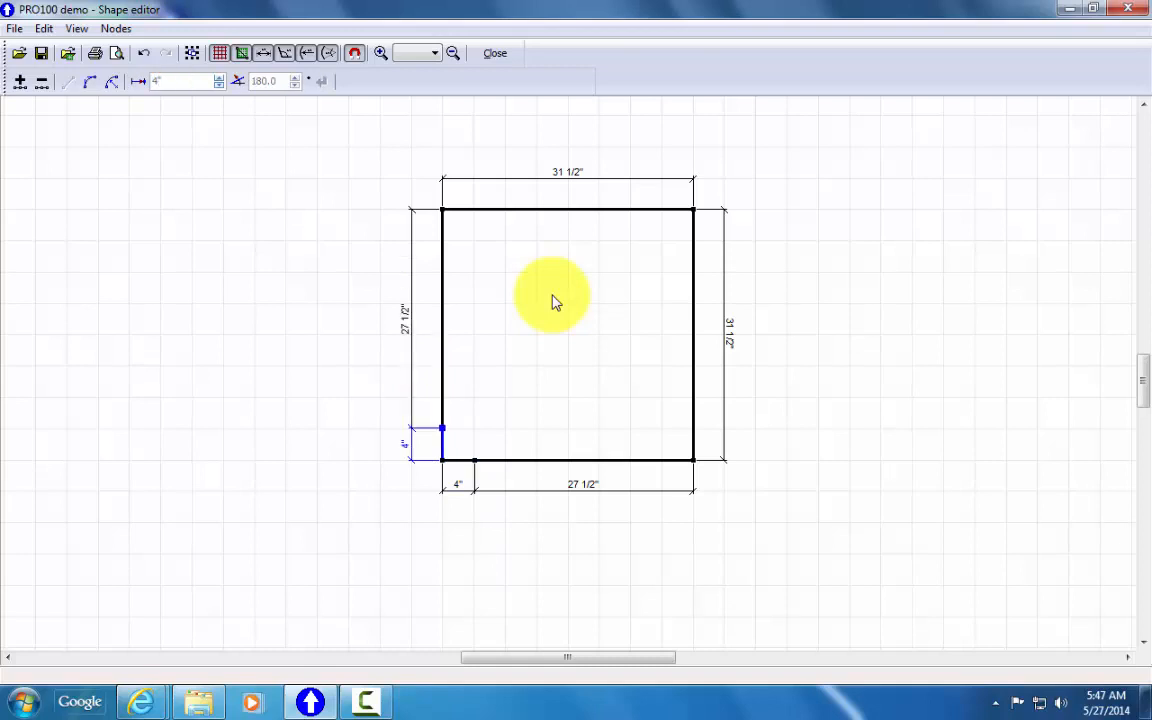
pyautogui.click(552, 296)
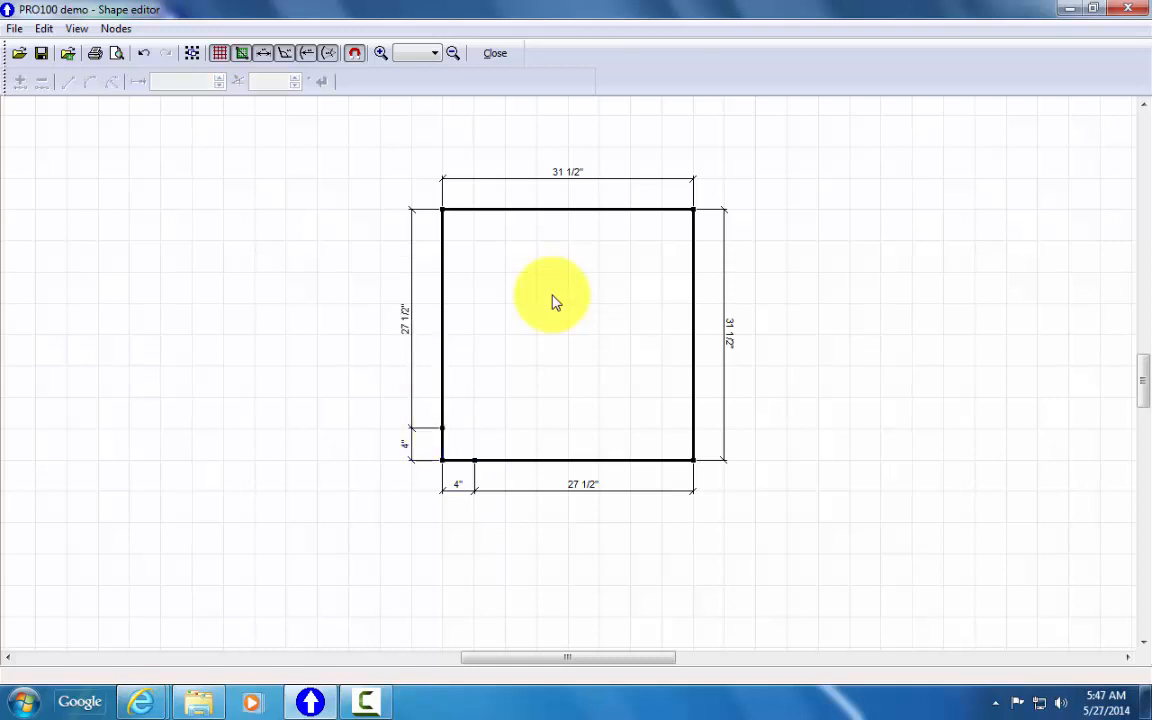
# Step: Set the angle of the 4" segment at the shape's lower-left corner to 90° to form a square notch
pyautogui.press('Tab')
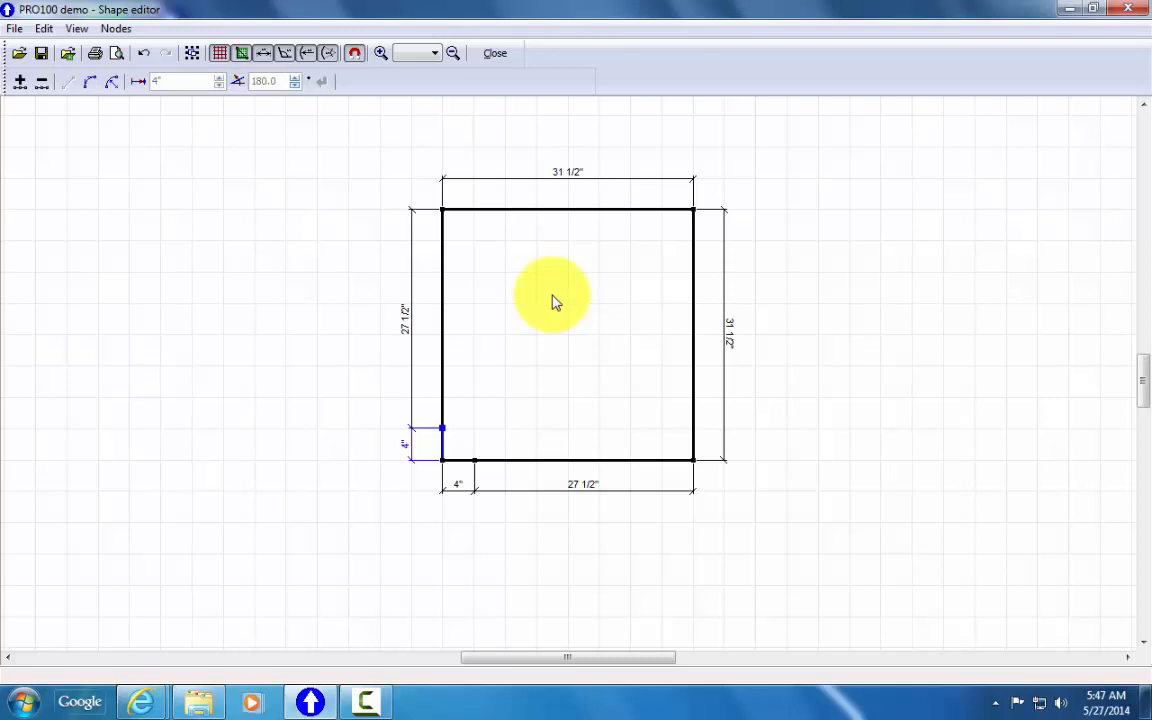
pyautogui.press('Tab')
pyautogui.write('90')
pyautogui.press('Return')
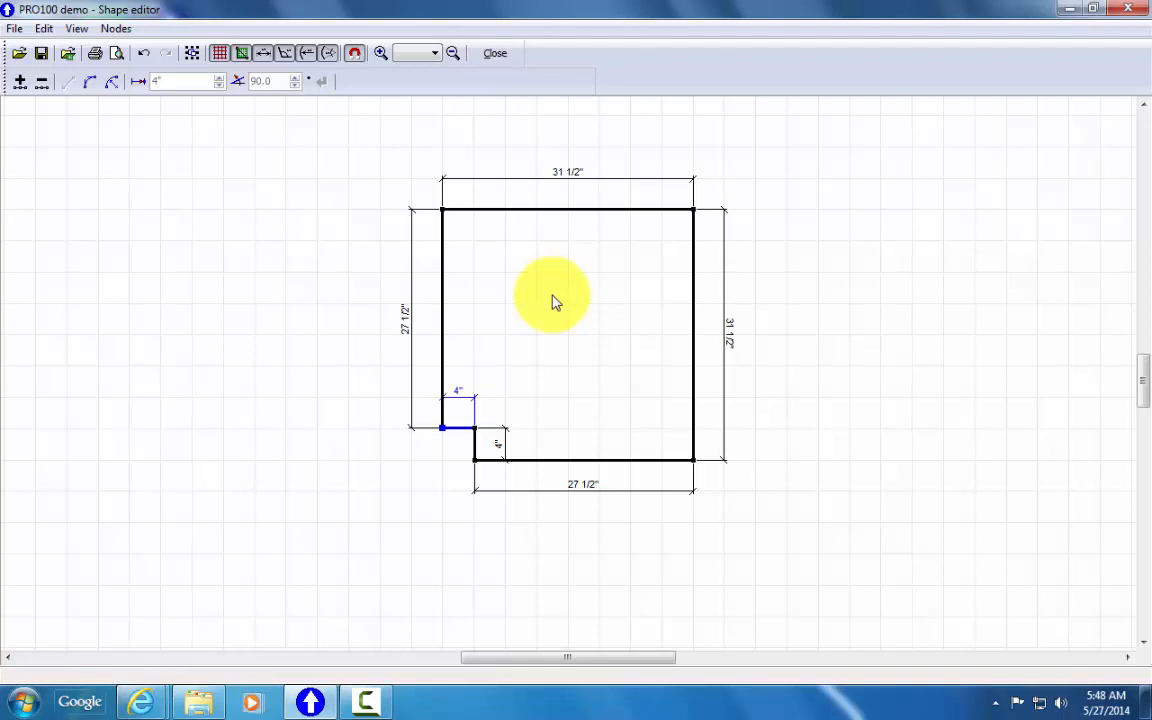
# Step: Convert the shape's top edge to an outward arc with a 20" radius and close the shape editor
pyautogui.click(552, 296)
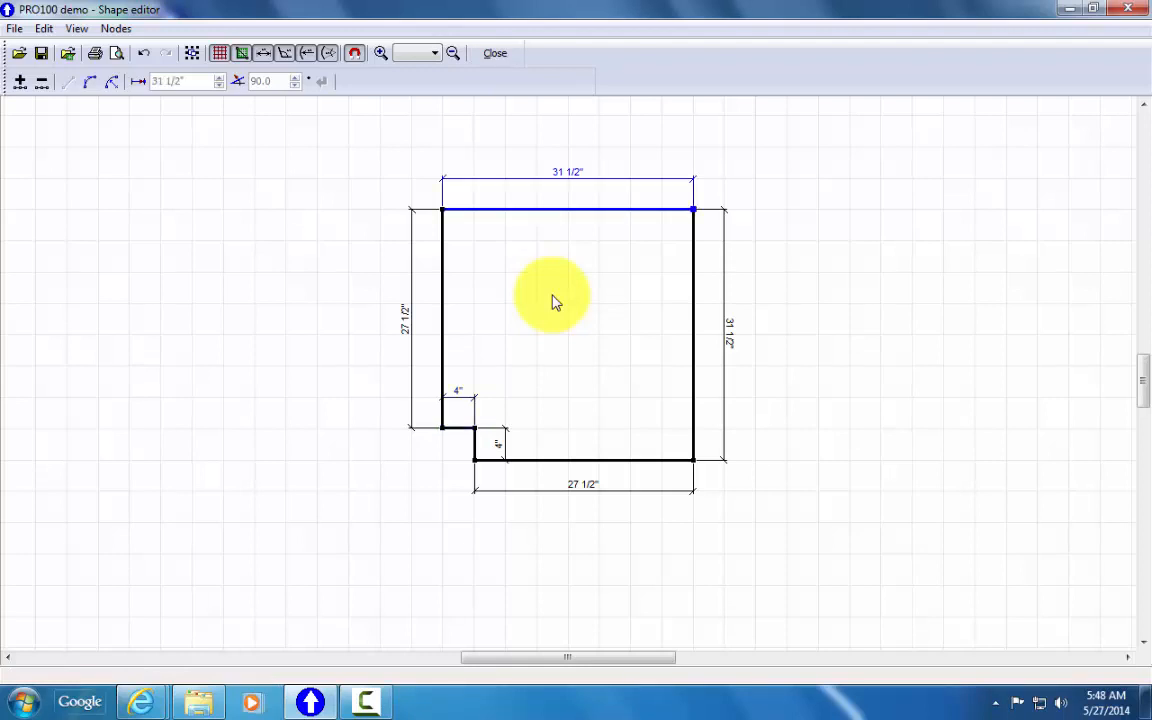
pyautogui.press('Menu')
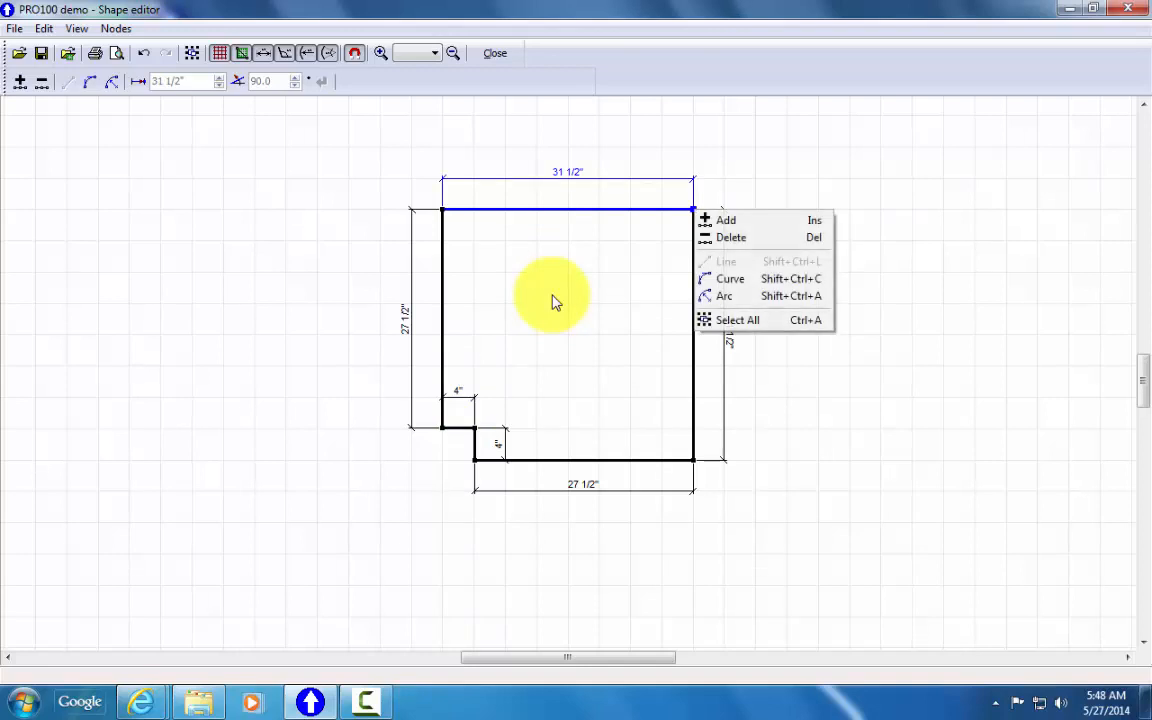
pyautogui.press('Up')
pyautogui.press('Up')
pyautogui.press('Return')
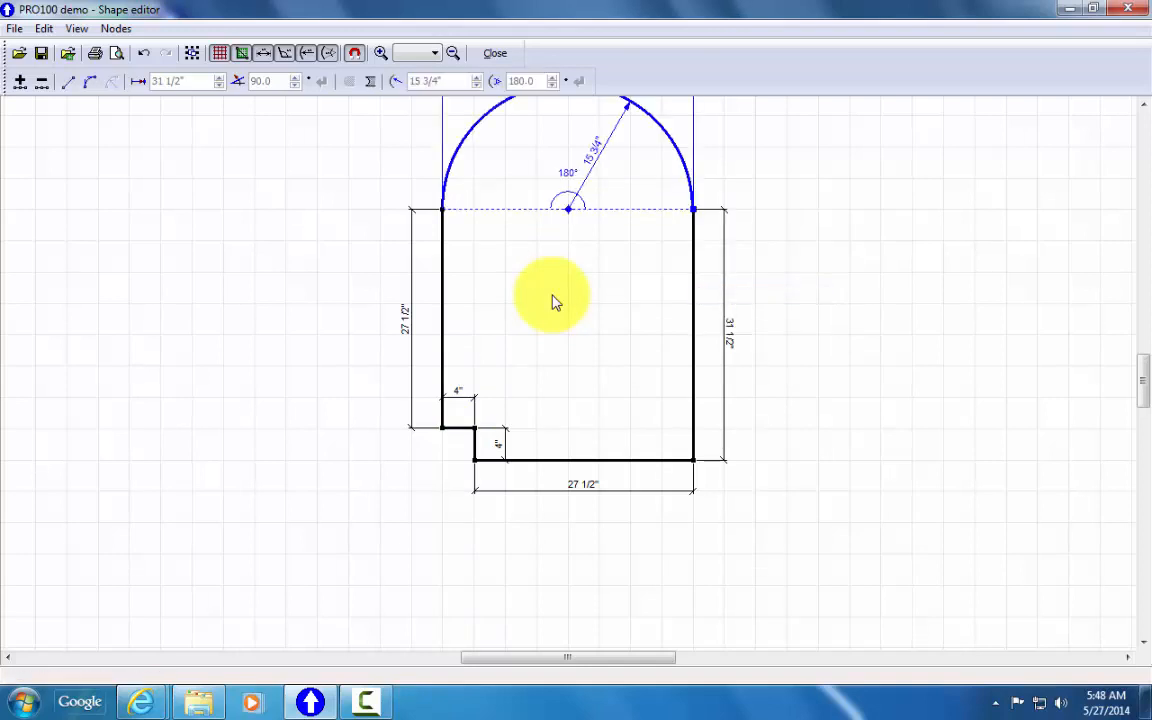
pyautogui.moveTo(568, 209)
pyautogui.mouseDown()
pyautogui.moveTo(568, 310)
pyautogui.moveTo(568, 196)
pyautogui.moveTo(568, 362)
pyautogui.moveTo(568, 236)
pyautogui.moveTo(568, 305)
pyautogui.mouseUp()
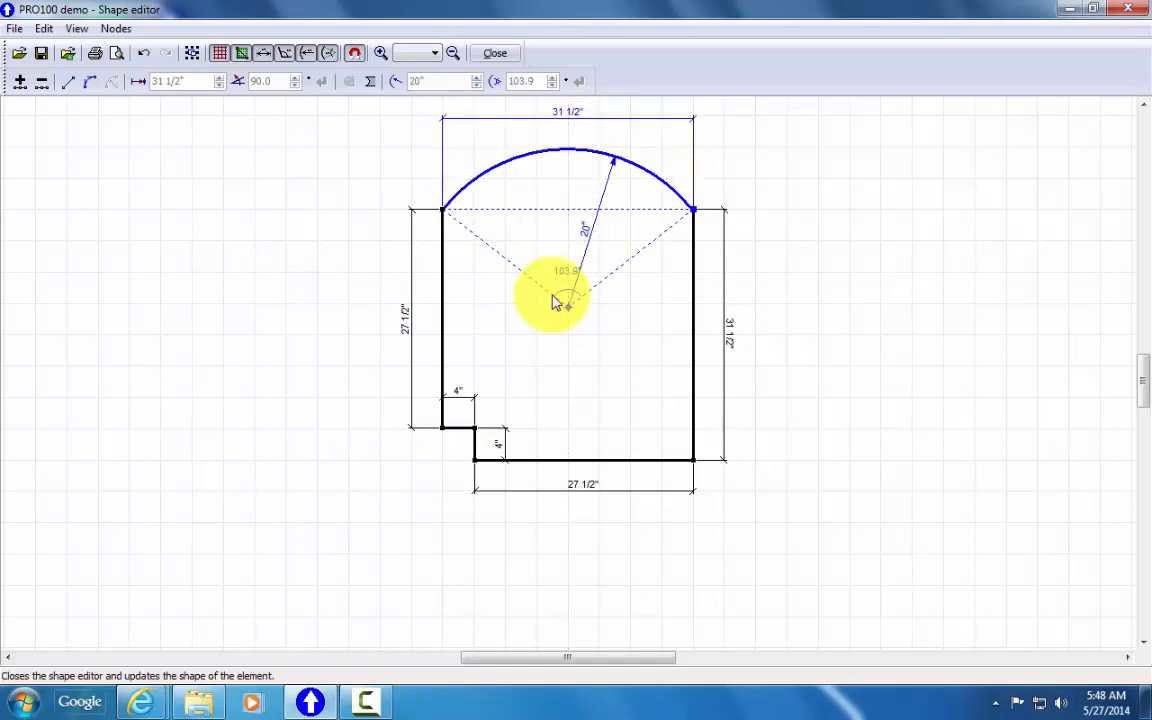
pyautogui.click(495, 53)
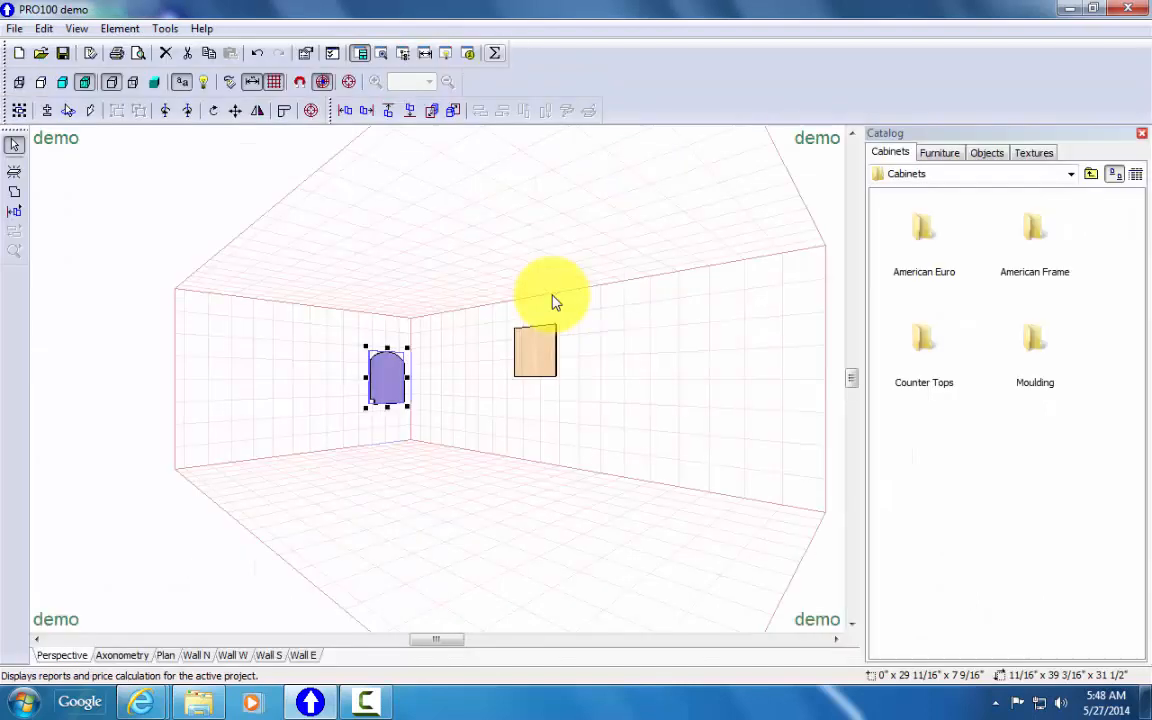
# Step: Examine the reshaped panel up close in the perspective view and in the Wall W elevation
pyautogui.scroll(5, 552, 302)
pyautogui.click(552, 302)
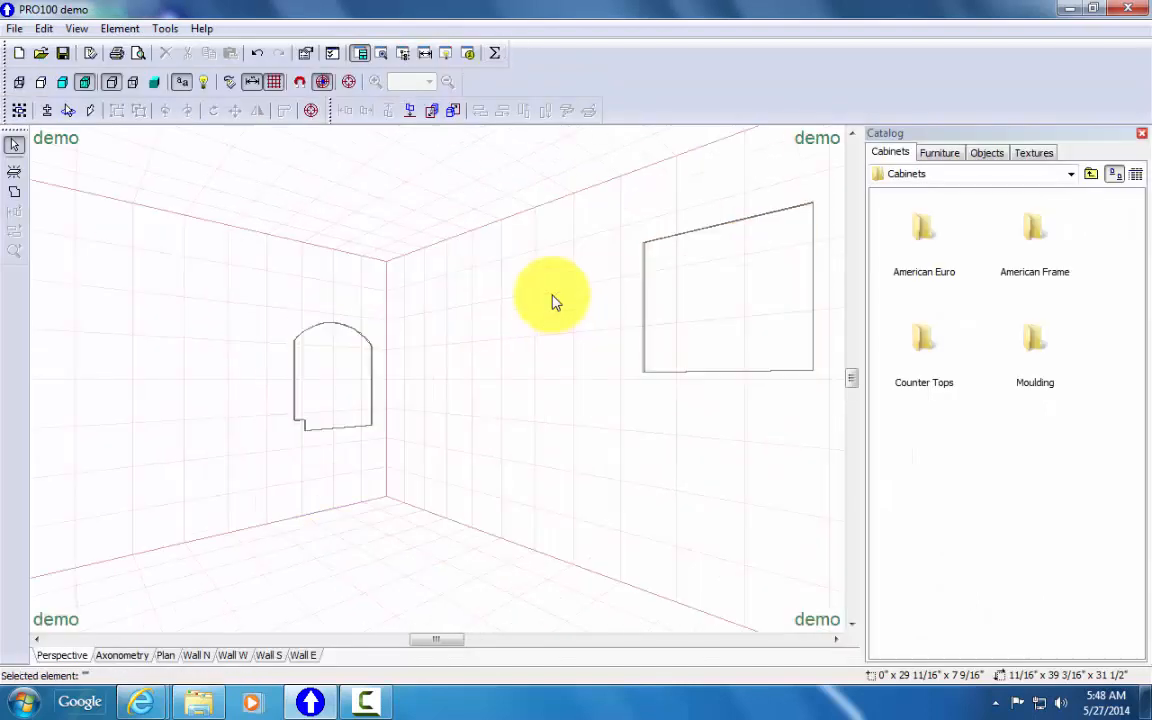
pyautogui.scroll(2, 552, 302)
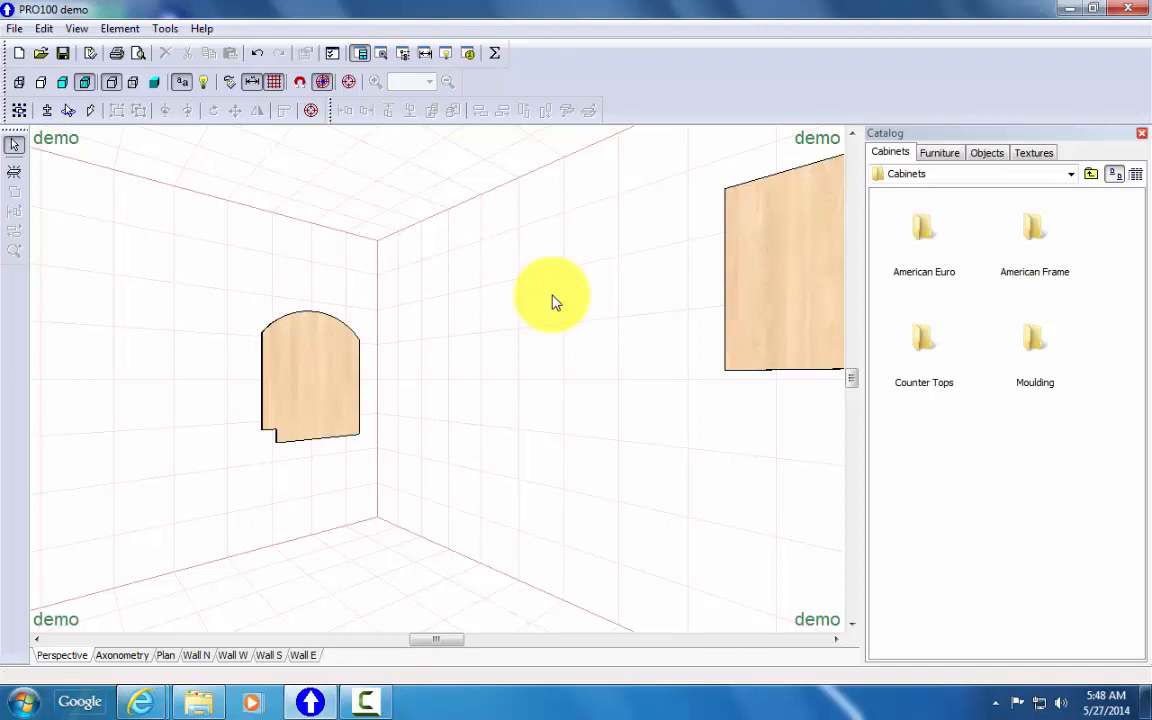
pyautogui.click(233, 655)
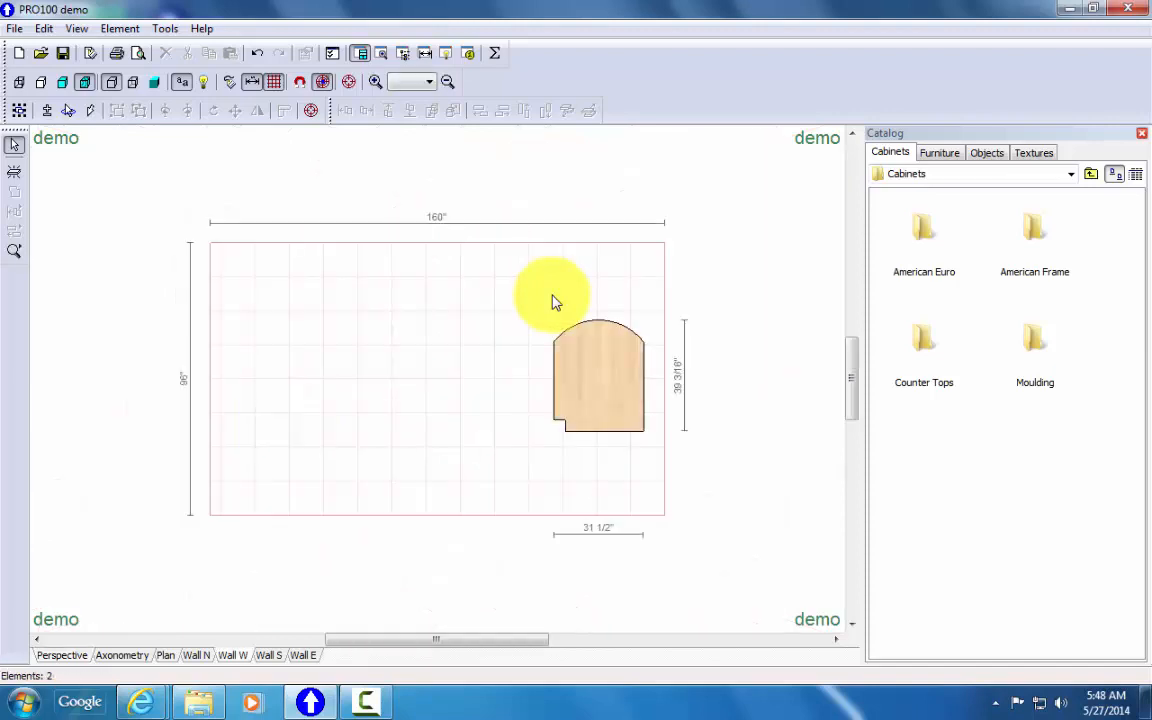
pyautogui.scroll(5, 552, 302)
pyautogui.moveTo(552, 302); pyautogui.dragTo(364, 329, button='middle')
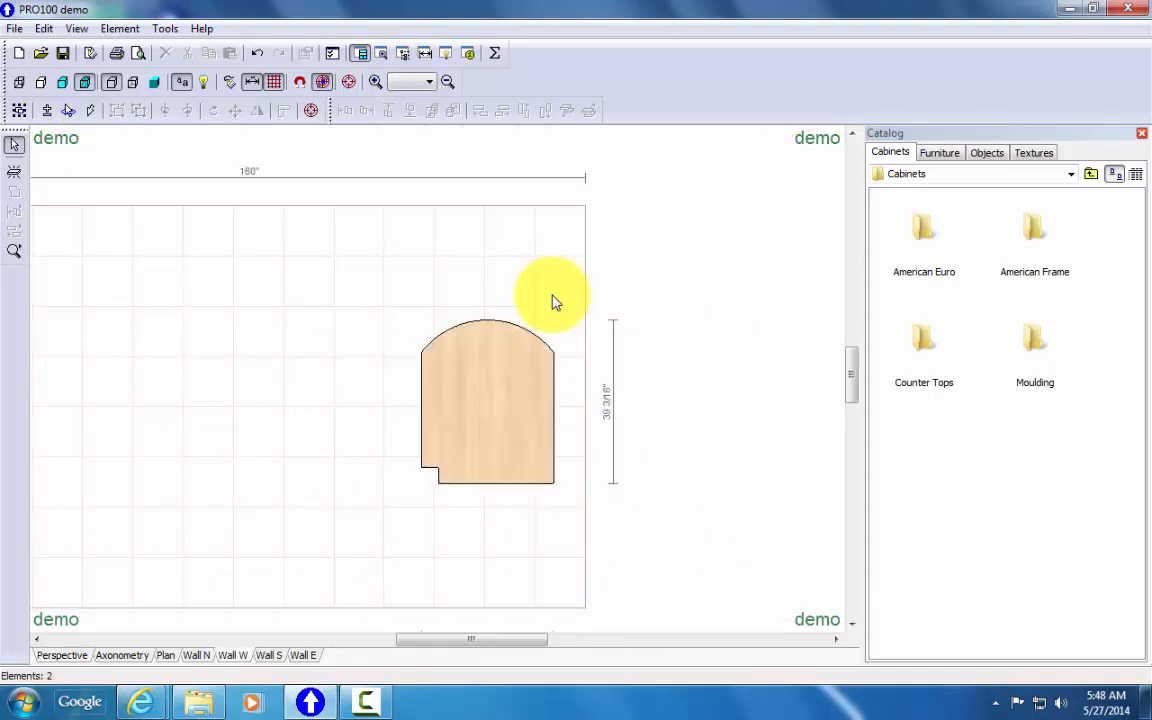
pyautogui.scroll(2, 552, 302)
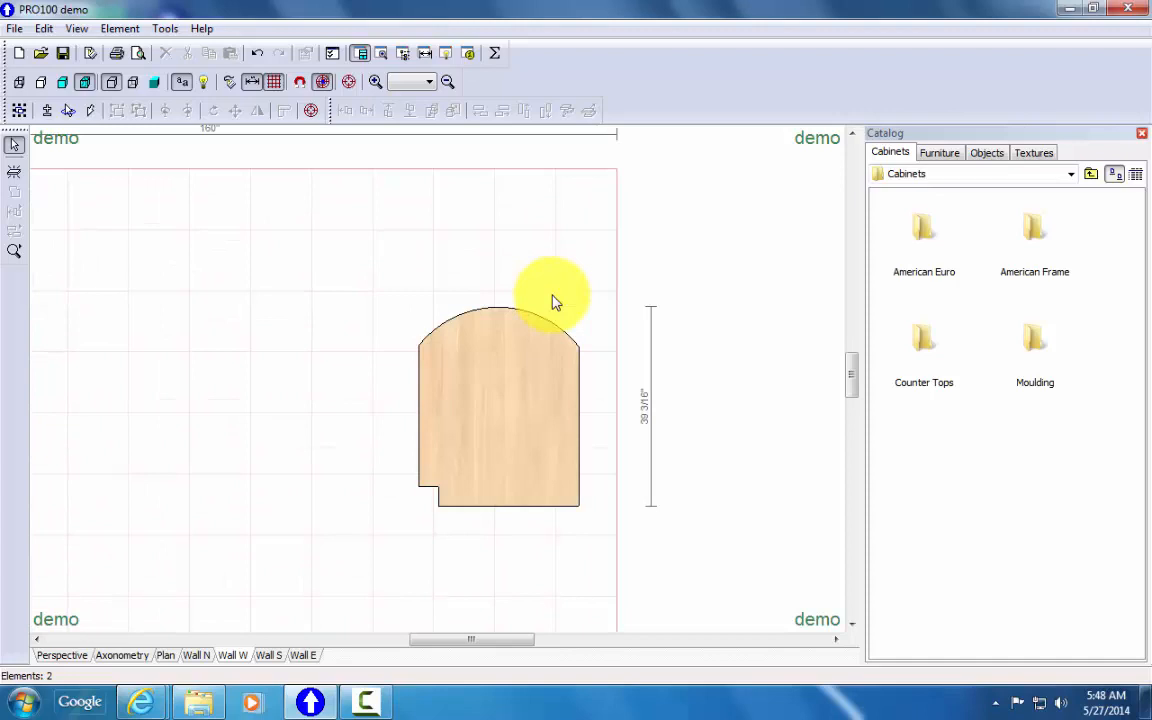
# Step: Select the arched panel, undo its shape change and redo it
pyautogui.click(556, 302)
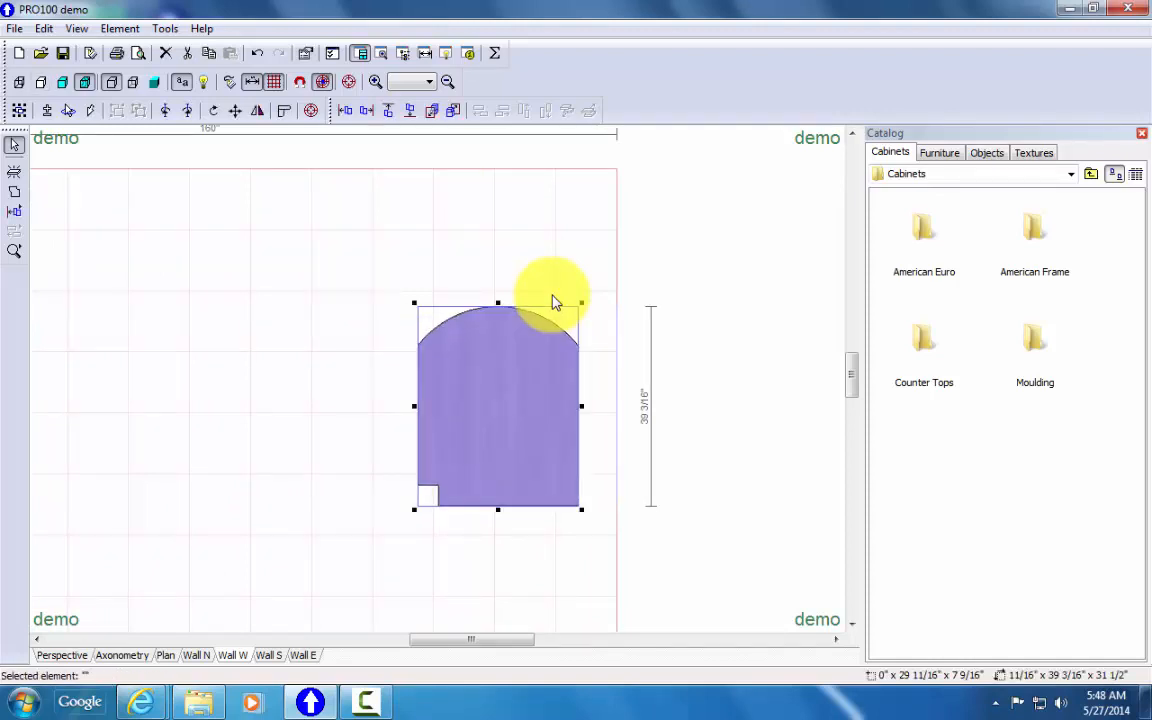
pyautogui.hotkey('ctrl', 'z')
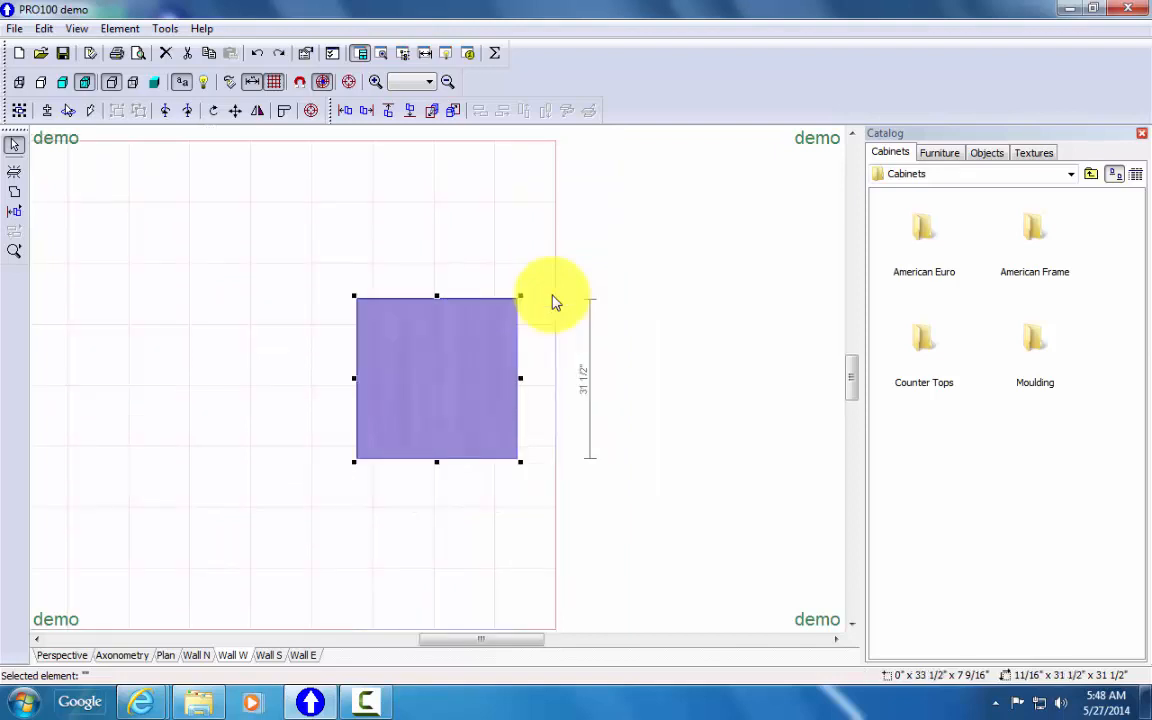
pyautogui.hotkey('ctrl', 'y')
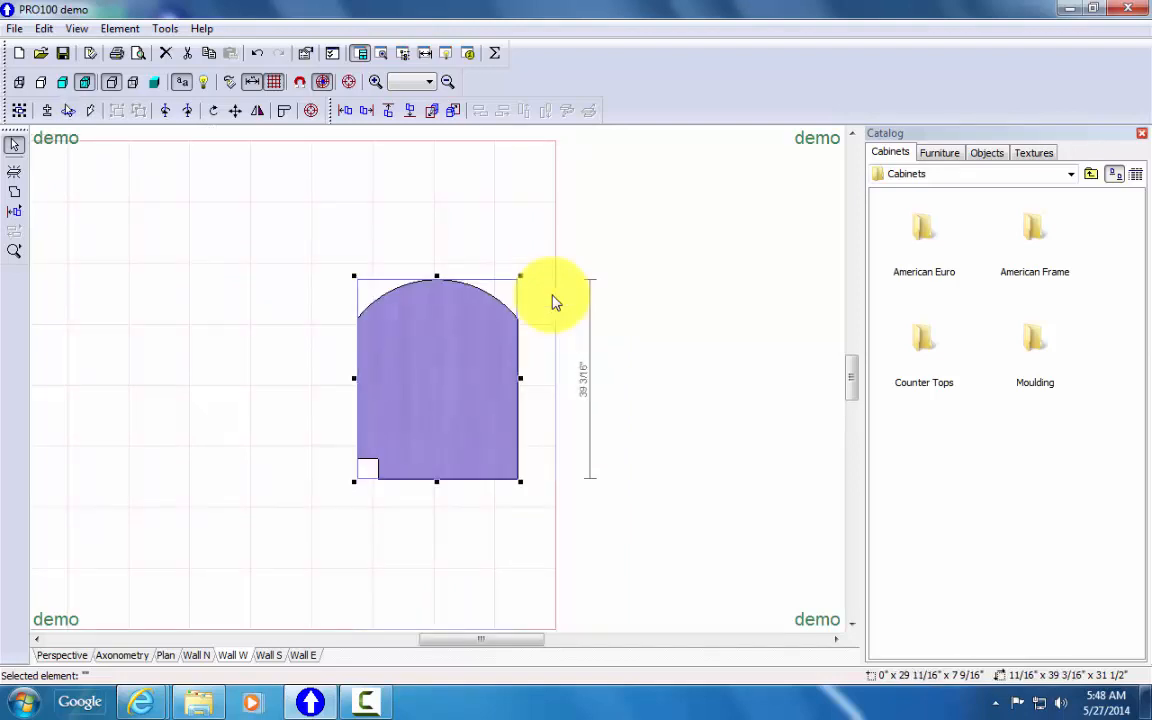
# Step: Convert the panel's top arc to a straight line in the shape editor, close the editor and deselect the panel
pyautogui.rightClick(437, 396)
pyautogui.press('Return')
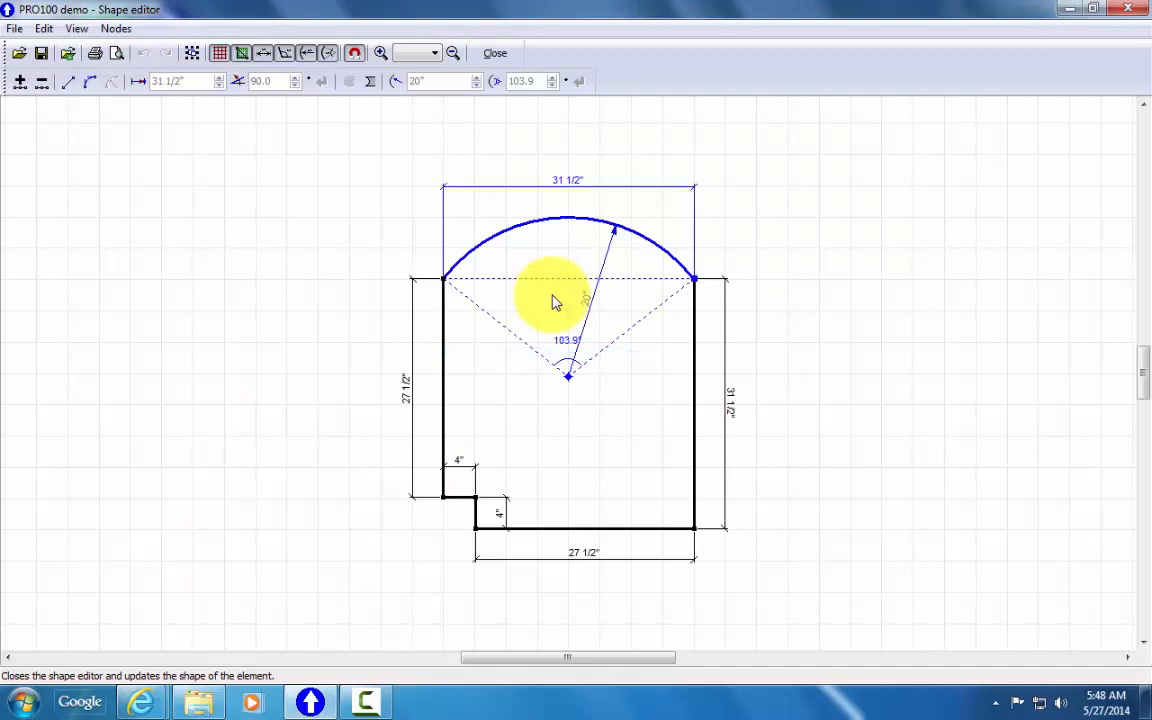
pyautogui.click(556, 303)
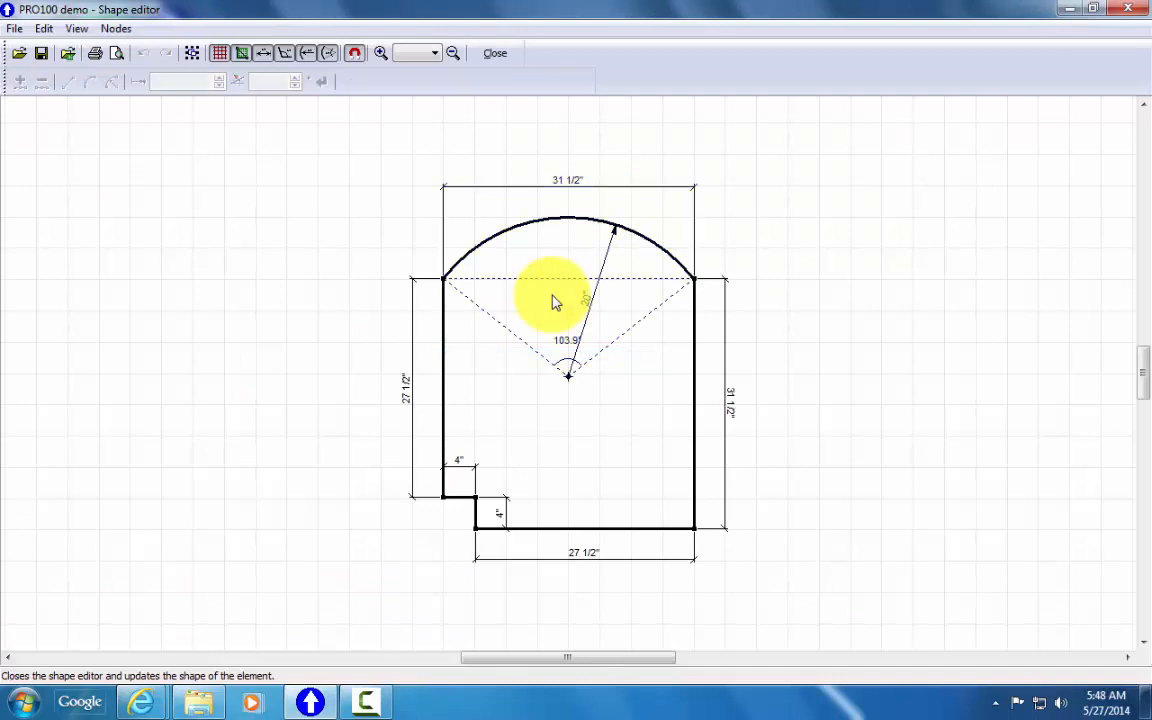
pyautogui.press('Tab')
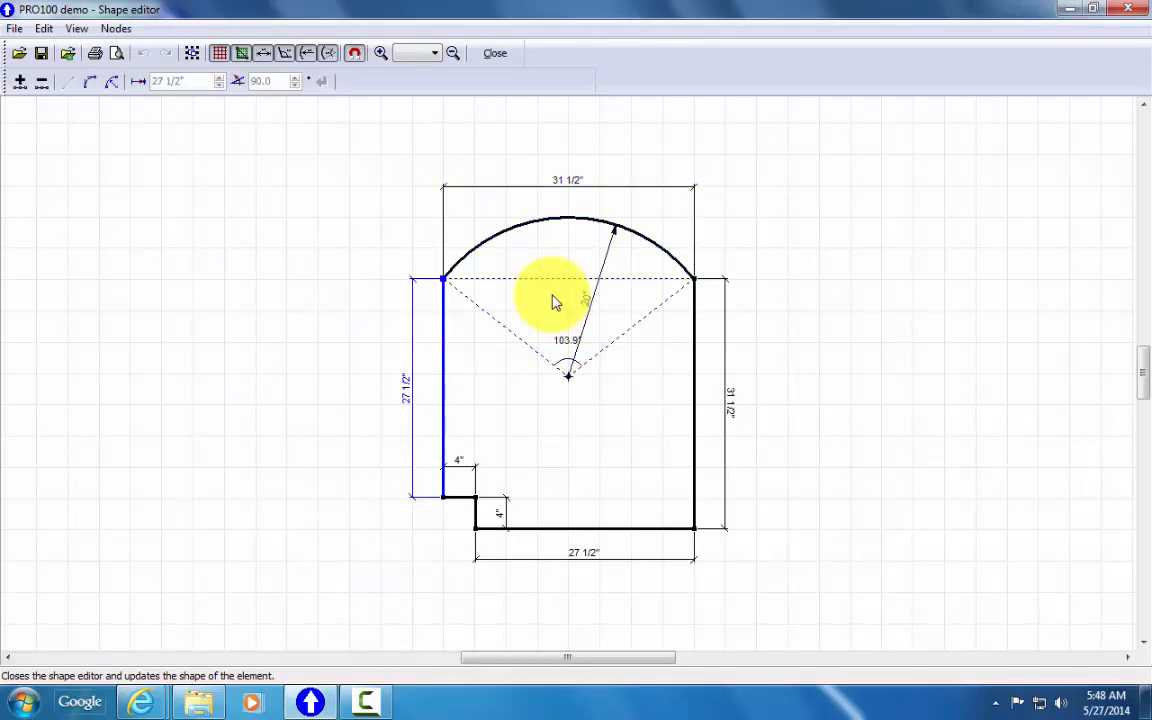
pyautogui.press('Tab')
pyautogui.hotkey('shift', 'F10')
pyautogui.press('Down')
pyautogui.press('Down')
pyautogui.press('Down')
pyautogui.press('Down')
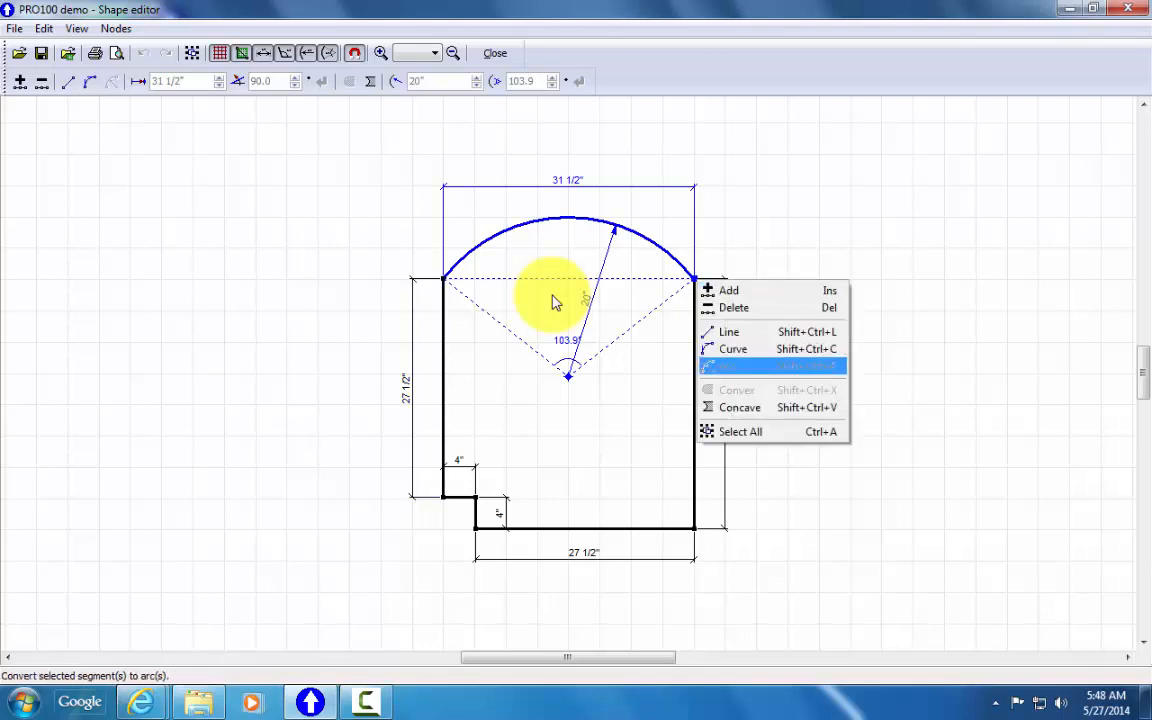
pyautogui.press('Up')
pyautogui.press('Up')
pyautogui.press('Return')
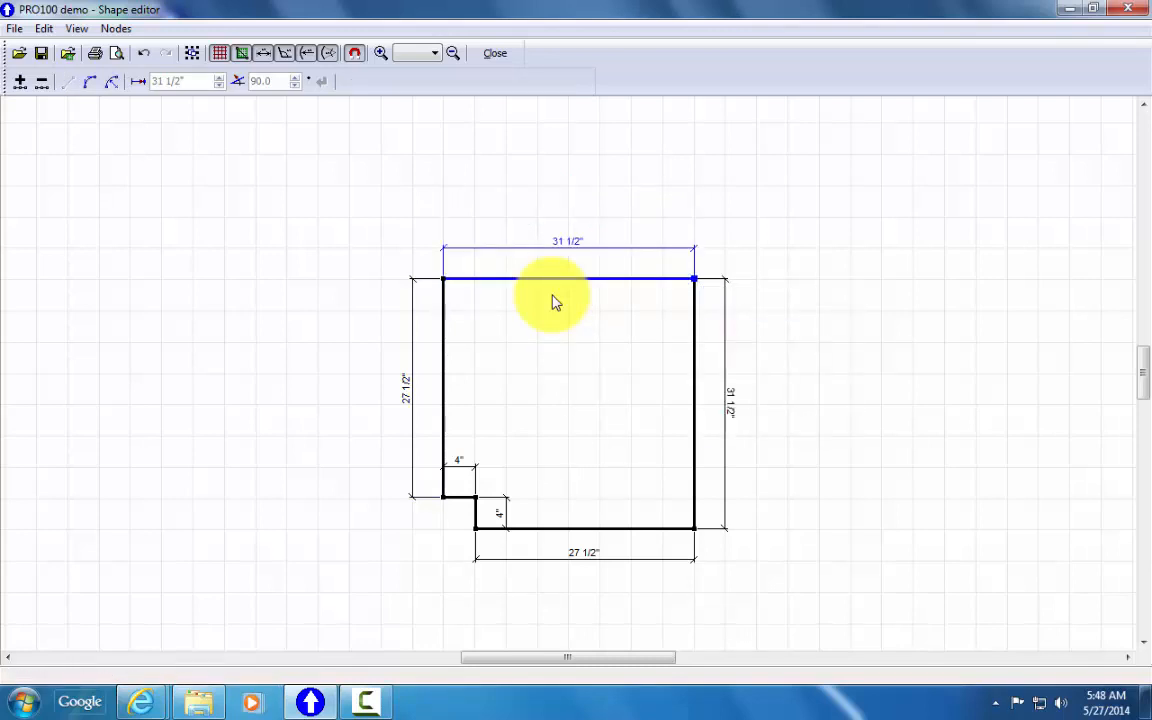
pyautogui.press('Escape')
pyautogui.click(552, 295)
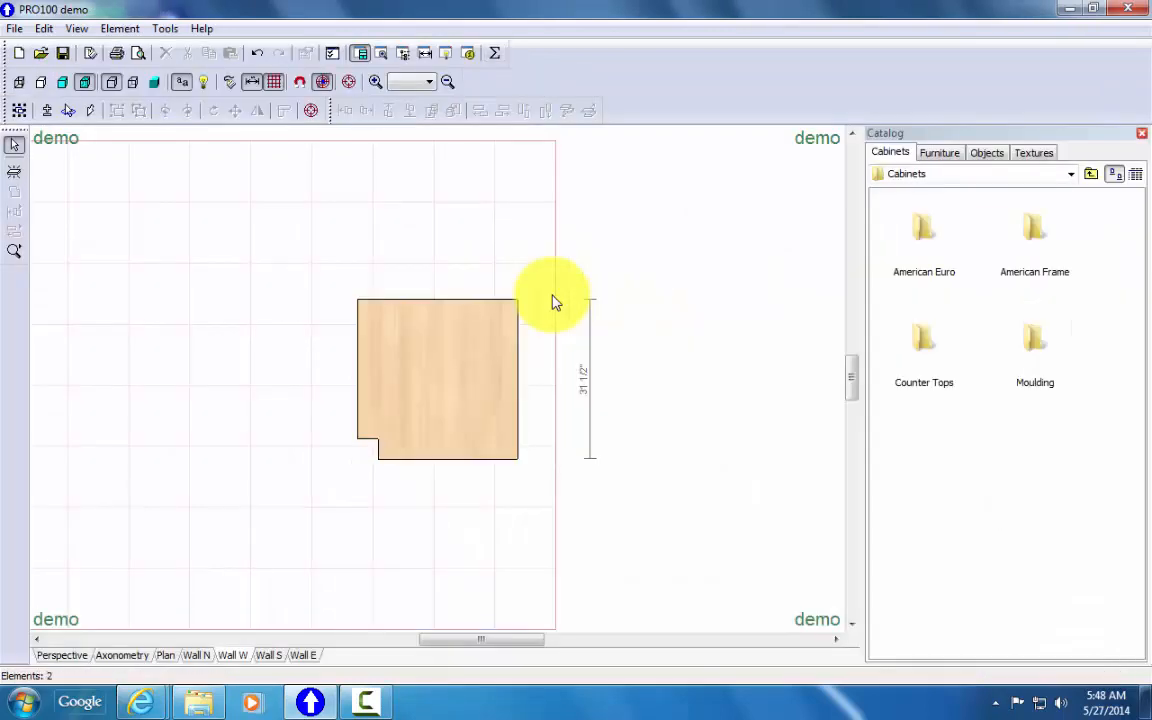
# Step: In the perspective view, move the notched panel down to the floor
pyautogui.hotkey('ctrl', '1')
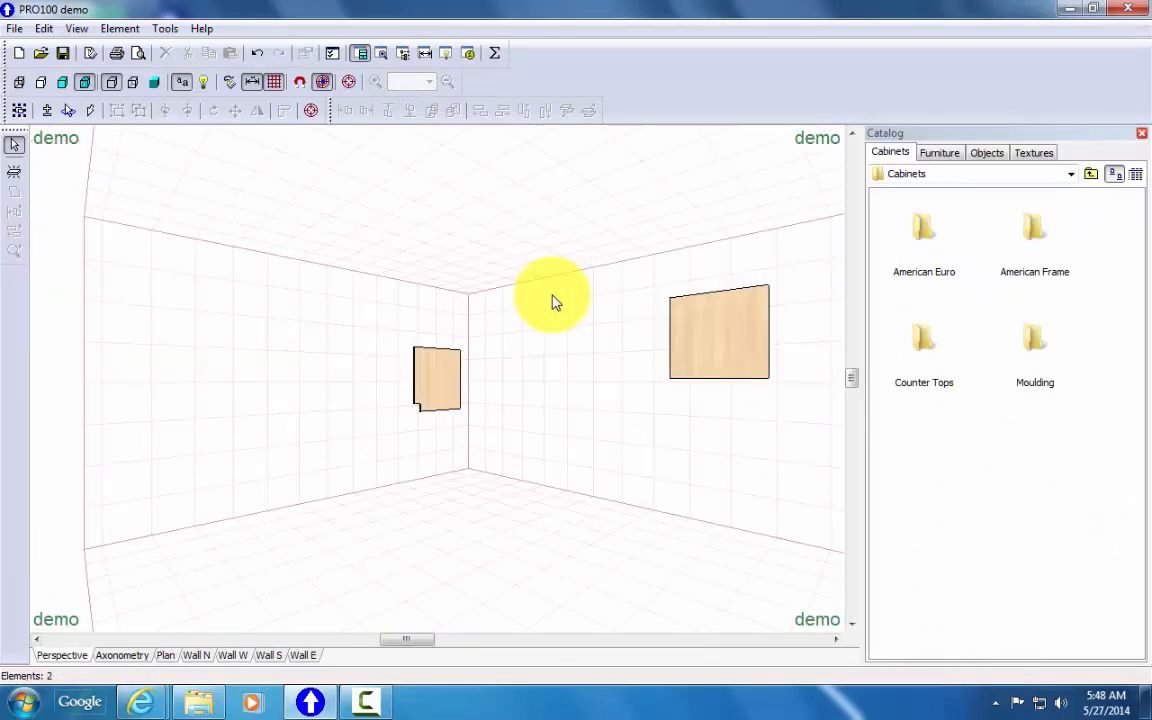
pyautogui.press('Tab')
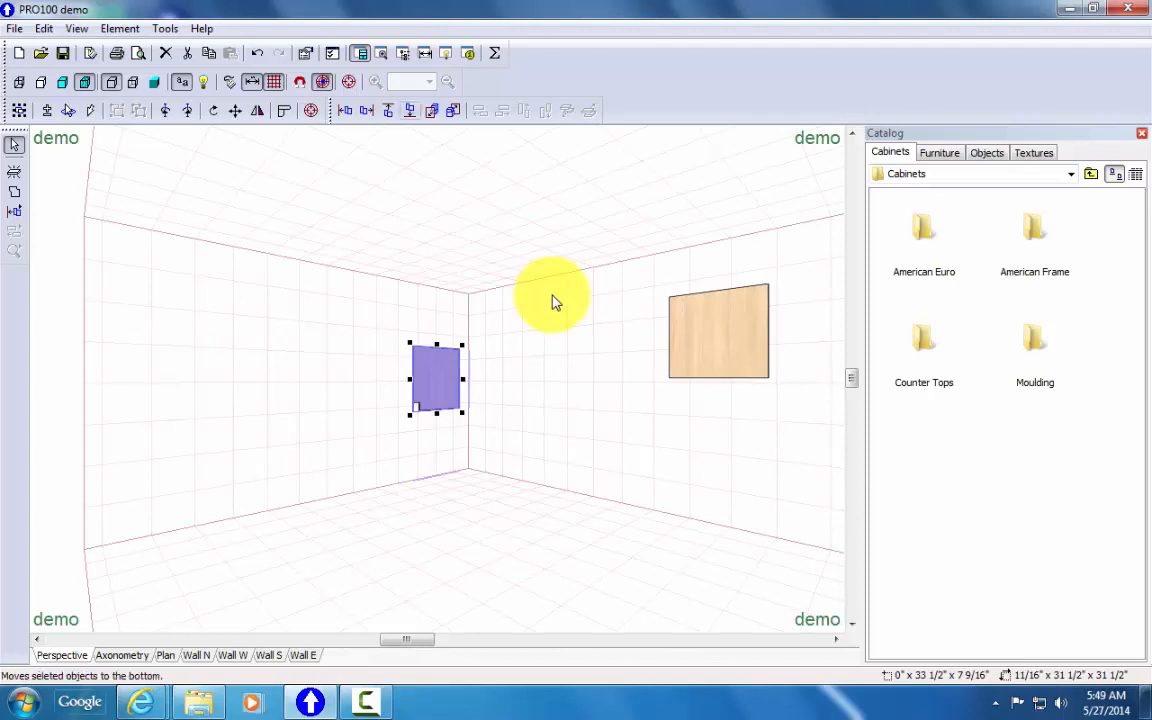
pyautogui.click(409, 110)
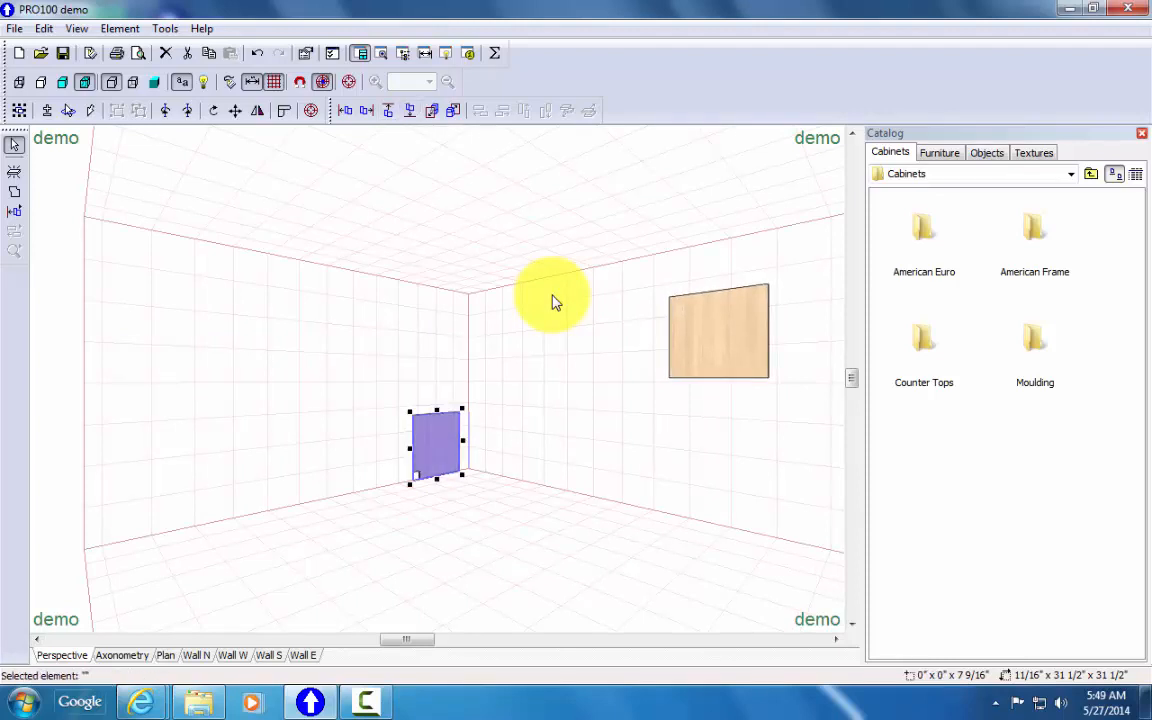
# Step: Move the other panel to the far left along its wall and down to the floor
pyautogui.click(717, 335)
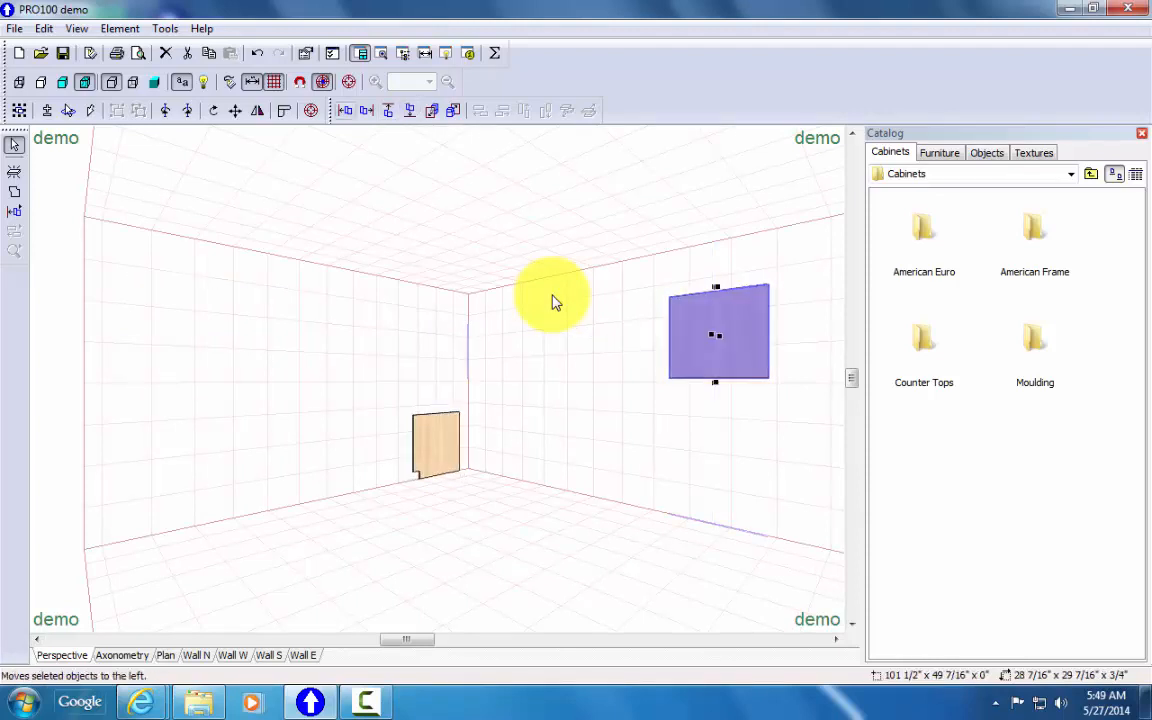
pyautogui.click(345, 110)
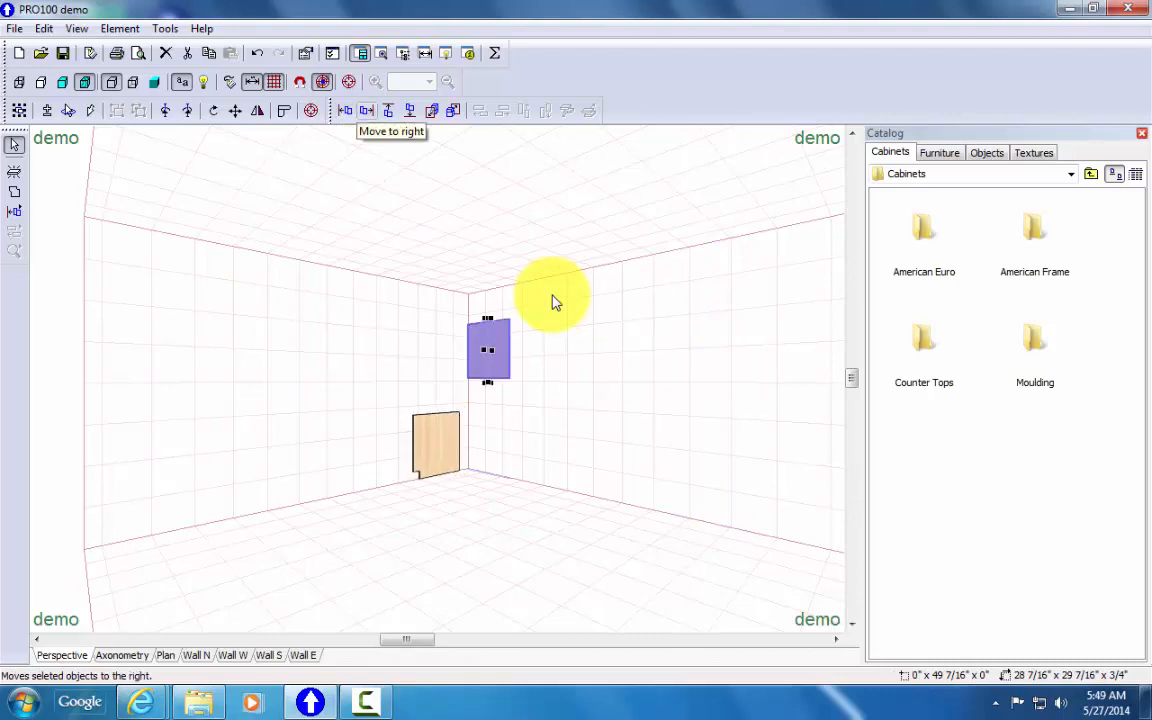
pyautogui.click(410, 110)
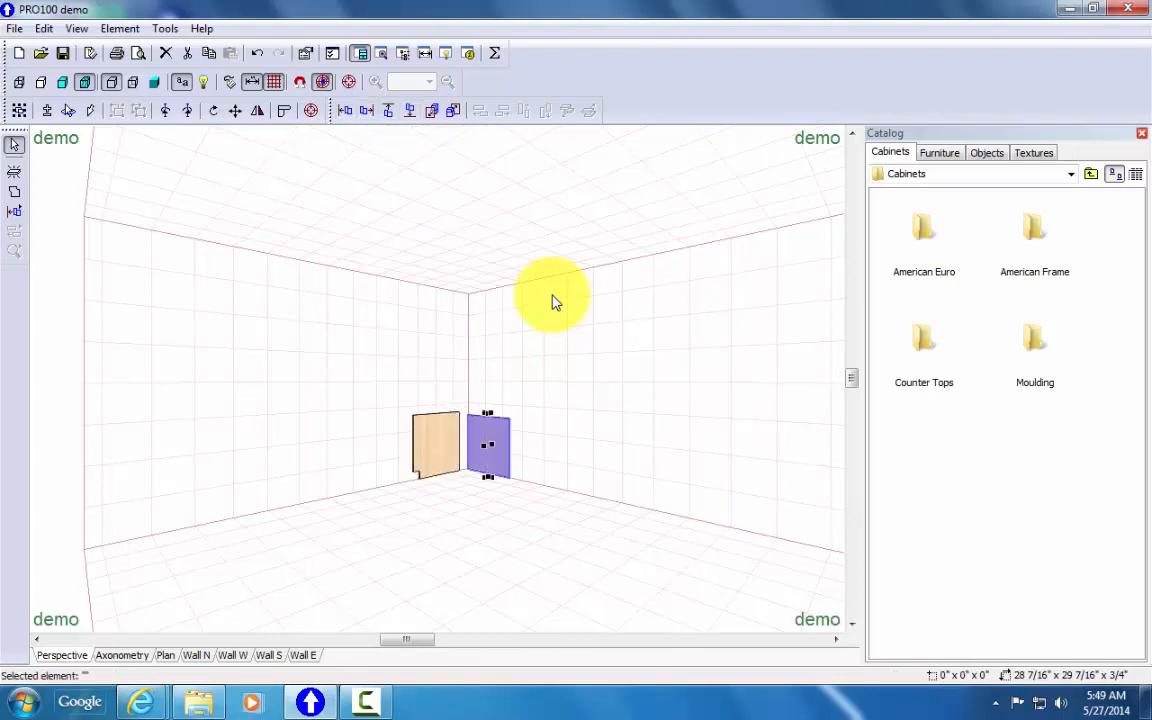
# Step: In the plan view, place a copy of the notched side panel near the back panel's right end
pyautogui.press('Tab')
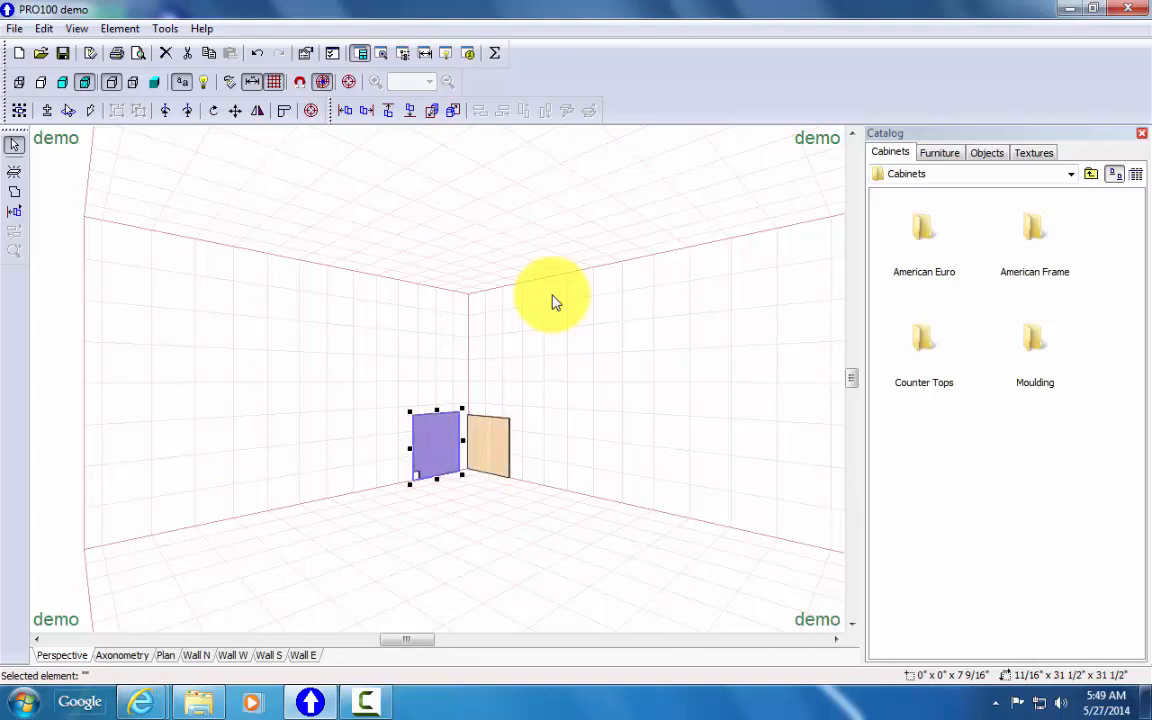
pyautogui.press('F4')
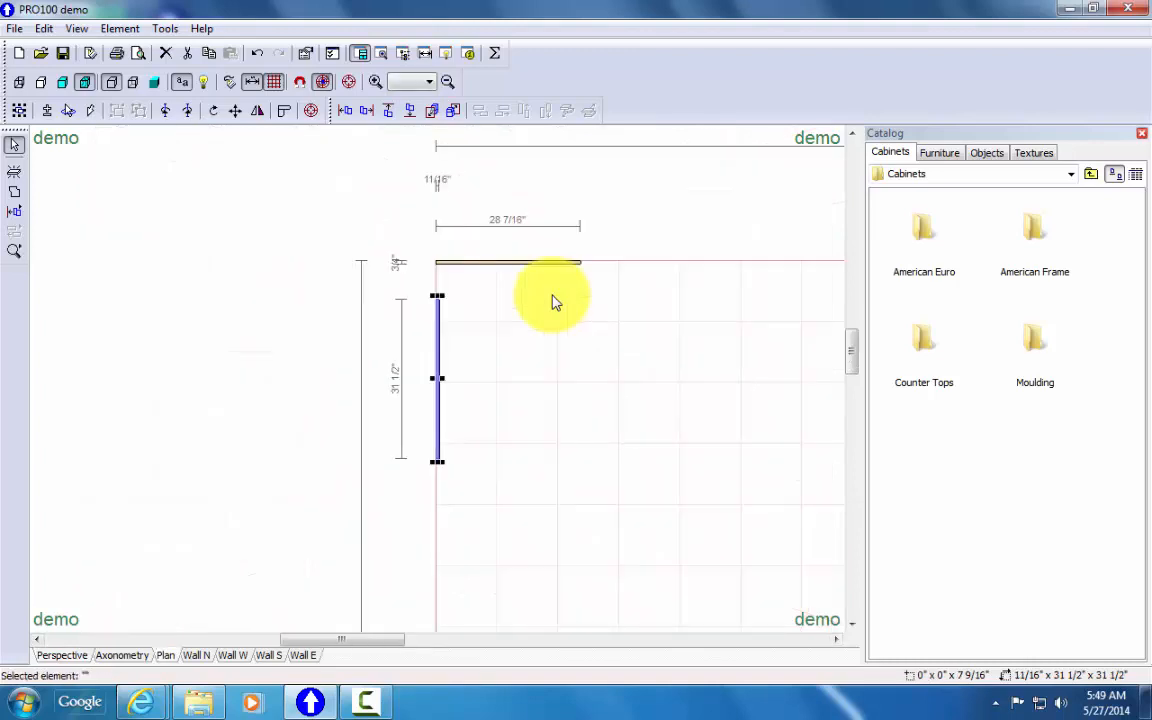
pyautogui.moveTo(437, 351)
pyautogui.mouseDown()
pyautogui.moveTo(491, 352)
pyautogui.moveTo(612, 324)
pyautogui.moveTo(582, 311)
pyautogui.moveTo(599, 271)
pyautogui.moveTo(578, 262)
pyautogui.mouseUp()
# Step: Align both side panels to the back wall and fit the back panel between them without gaps
pyautogui.click(562, 262)
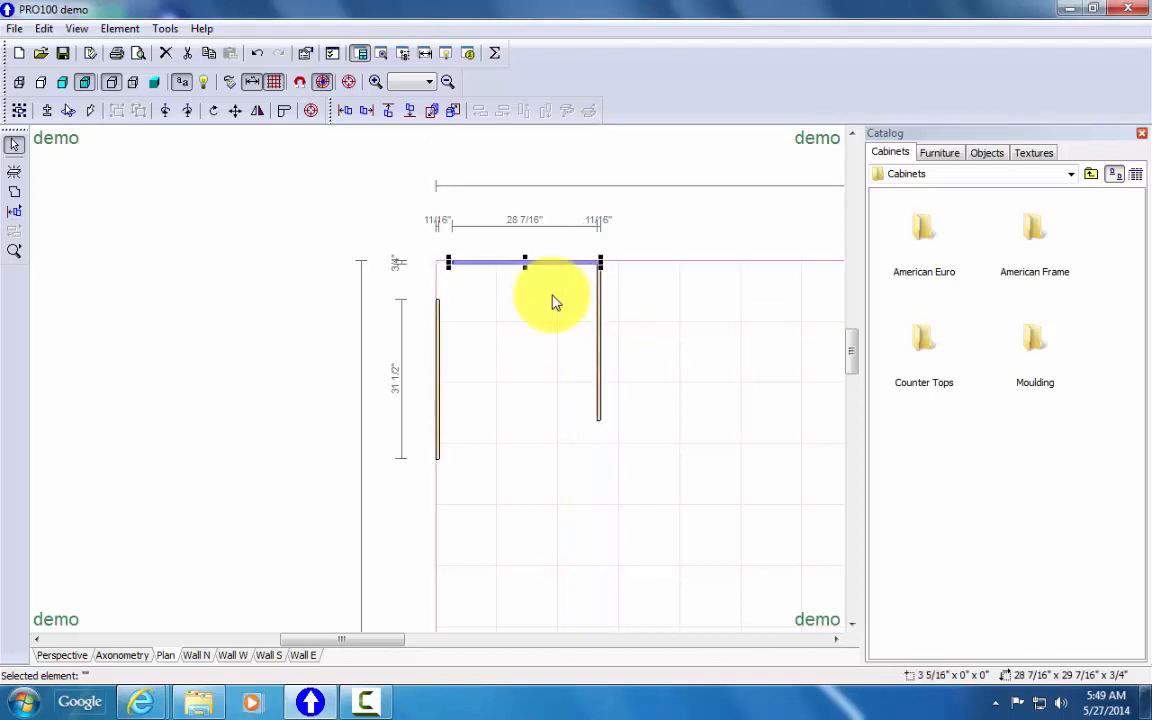
pyautogui.moveTo(437, 316)
pyautogui.mouseDown()
pyautogui.moveTo(437, 280)
pyautogui.moveTo(478, 262)
pyautogui.mouseUp()
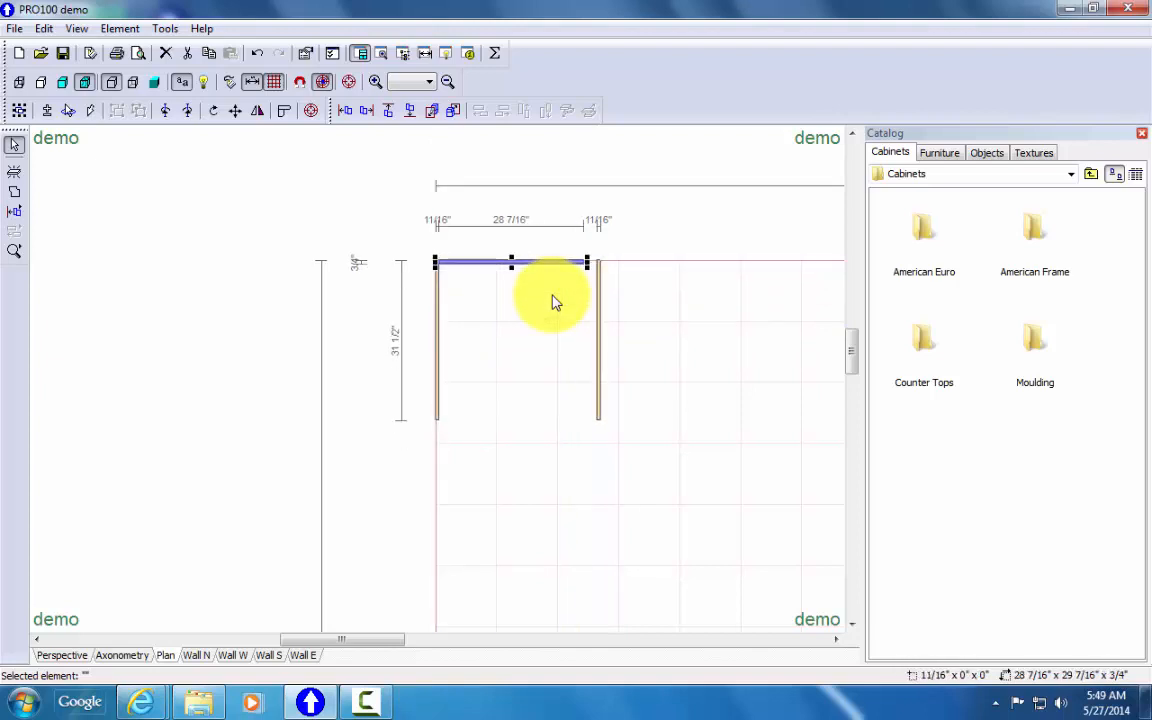
pyautogui.moveTo(598, 330); pyautogui.dragTo(585, 330)
# Step: Add an 11/16" thick rectangular horizontal panel in plan and fit it between the side panels at 28 7/16" wide
pyautogui.click(14, 172)
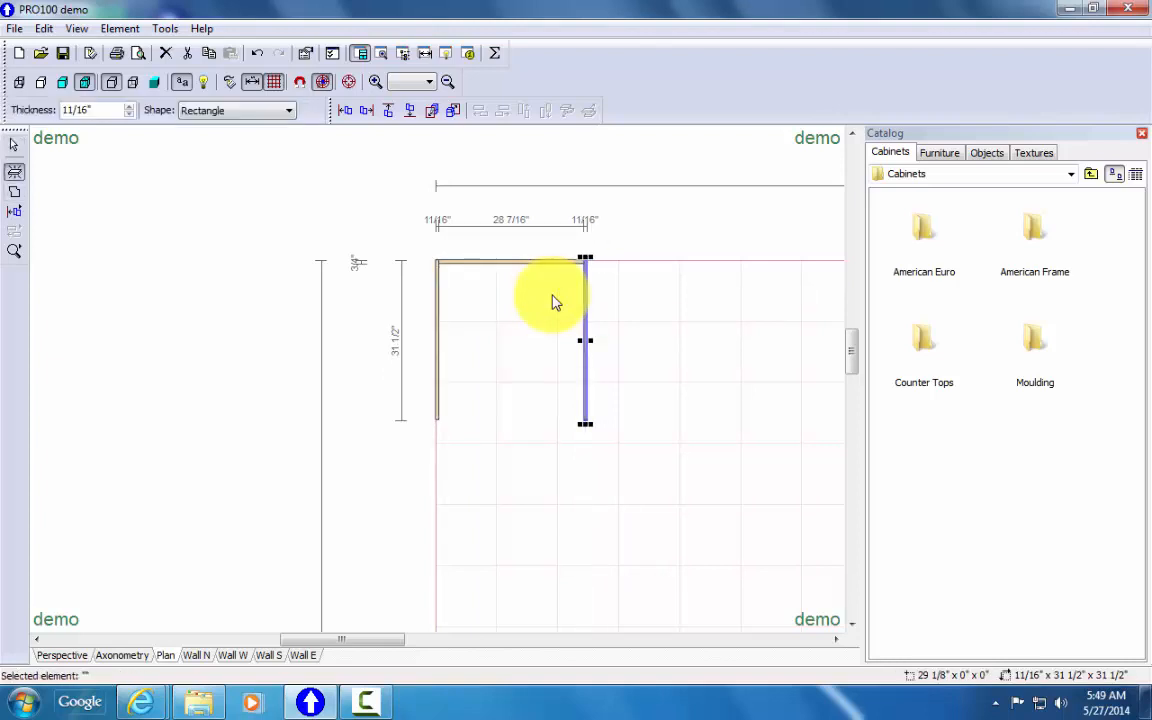
pyautogui.click(513, 493)
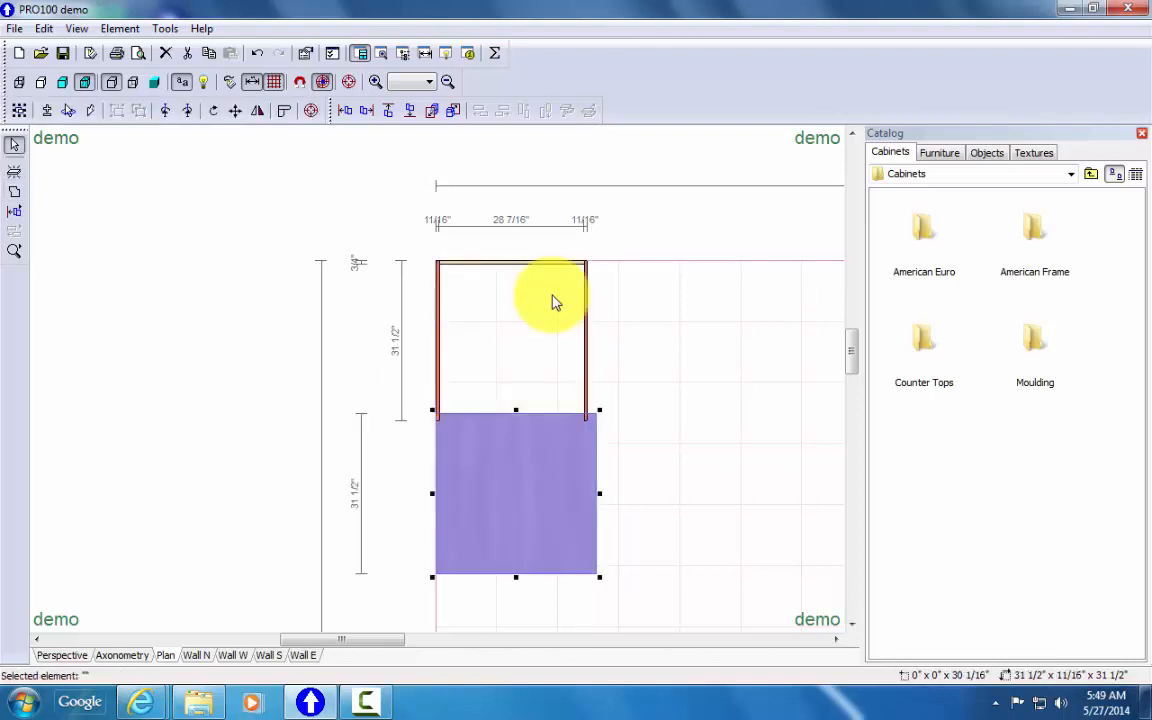
pyautogui.moveTo(600, 493)
pyautogui.mouseDown()
pyautogui.moveTo(527, 494)
pyautogui.moveTo(509, 419)
pyautogui.moveTo(509, 345)
pyautogui.moveTo(588, 335)
pyautogui.mouseUp()
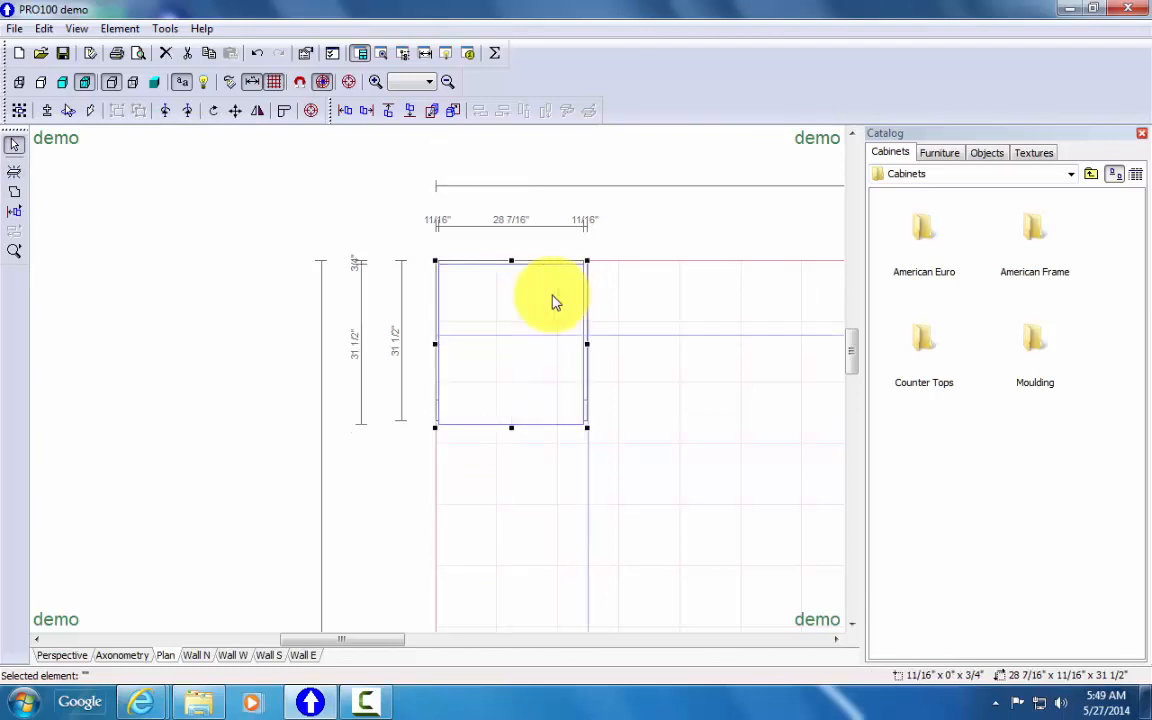
# Step: Raise the horizontal panel so its bottom sits 4" above the floor
pyautogui.doubleClick(555, 302)
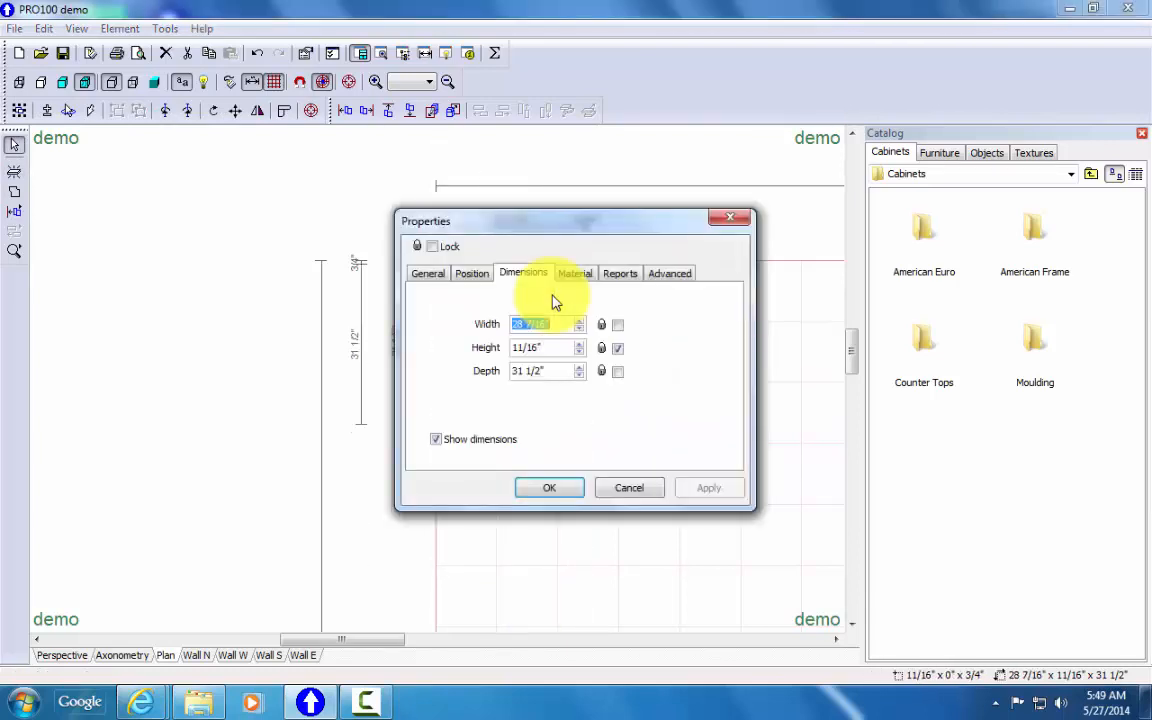
pyautogui.hotkey('ctrl', 'shift', 'Tab')
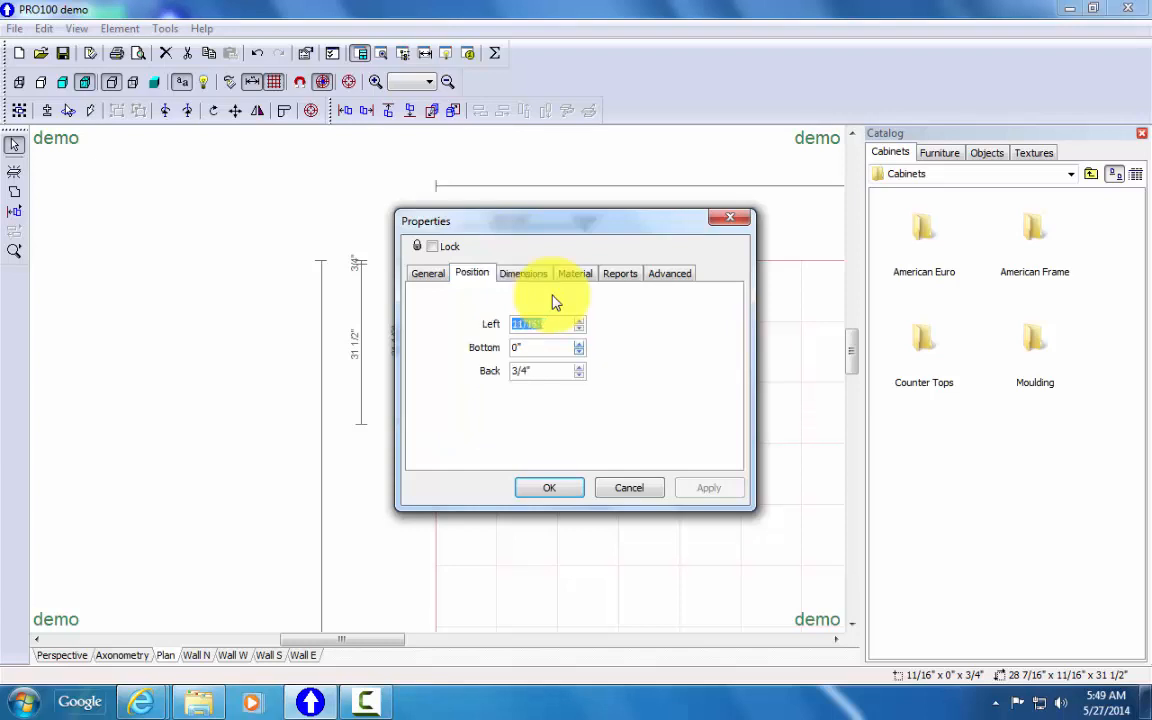
pyautogui.press('Tab')
pyautogui.write('4')
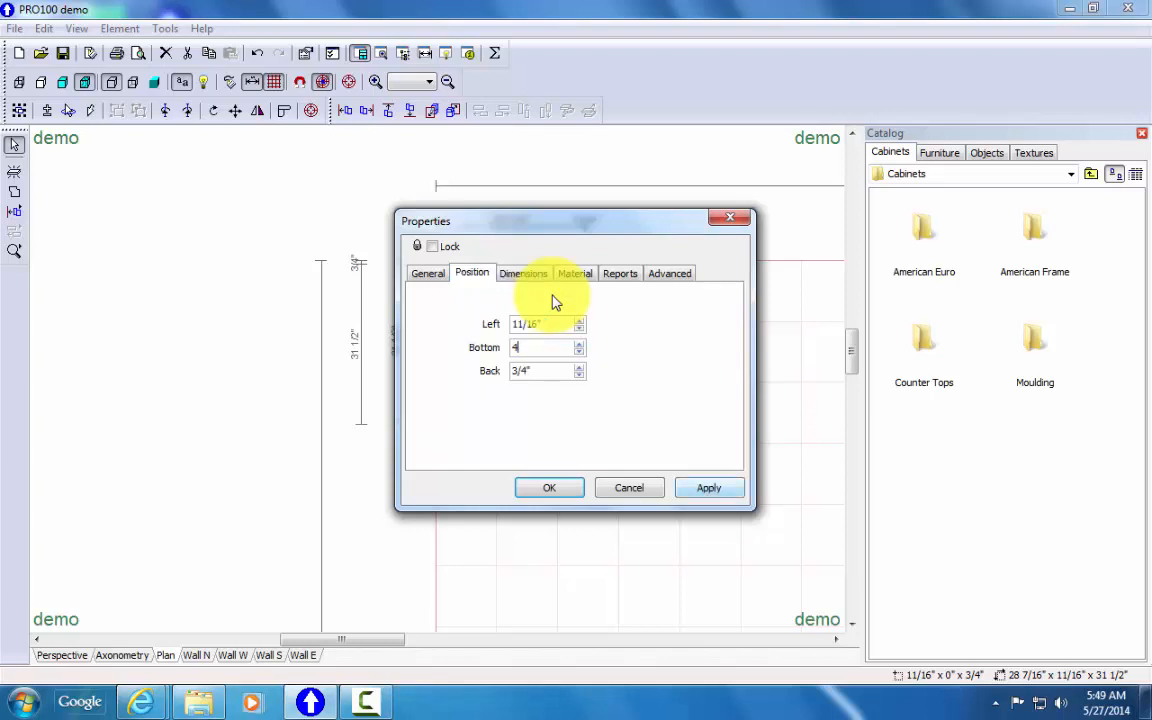
pyautogui.press('Return')
pyautogui.press('Return')
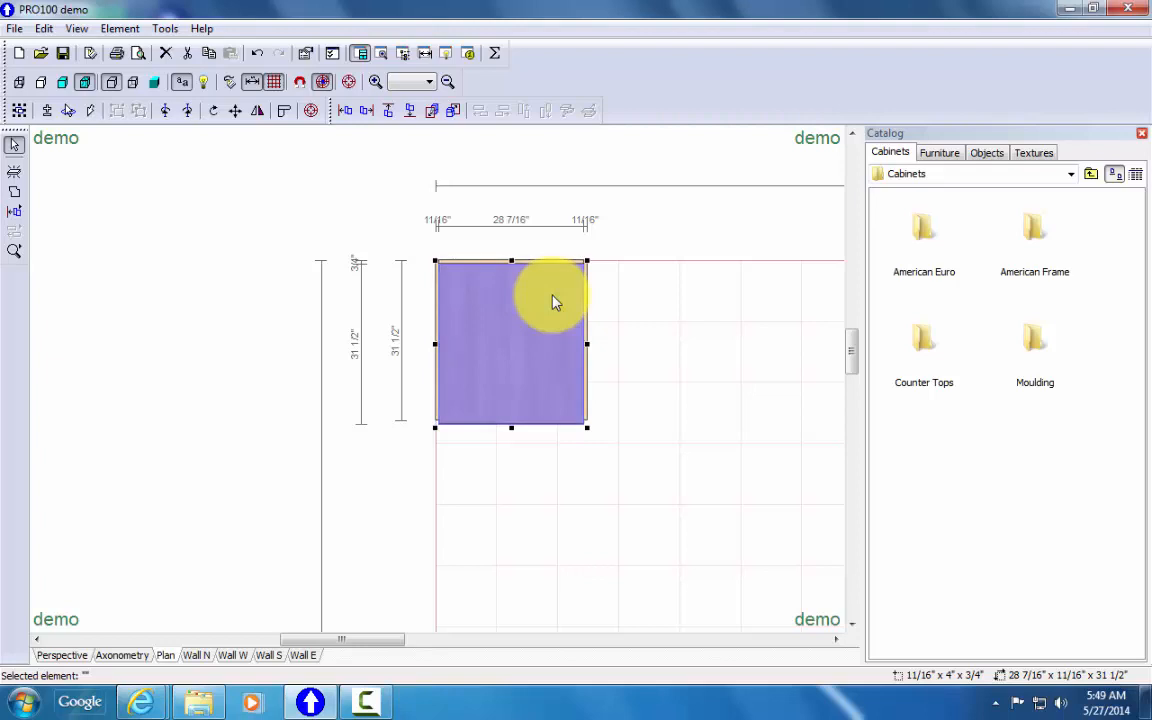
# Step: Shorten the horizontal panel to about 16 13/16" deep, move it forward, and align its front with the side panel's front
pyautogui.moveTo(511, 428); pyautogui.dragTo(502, 349)
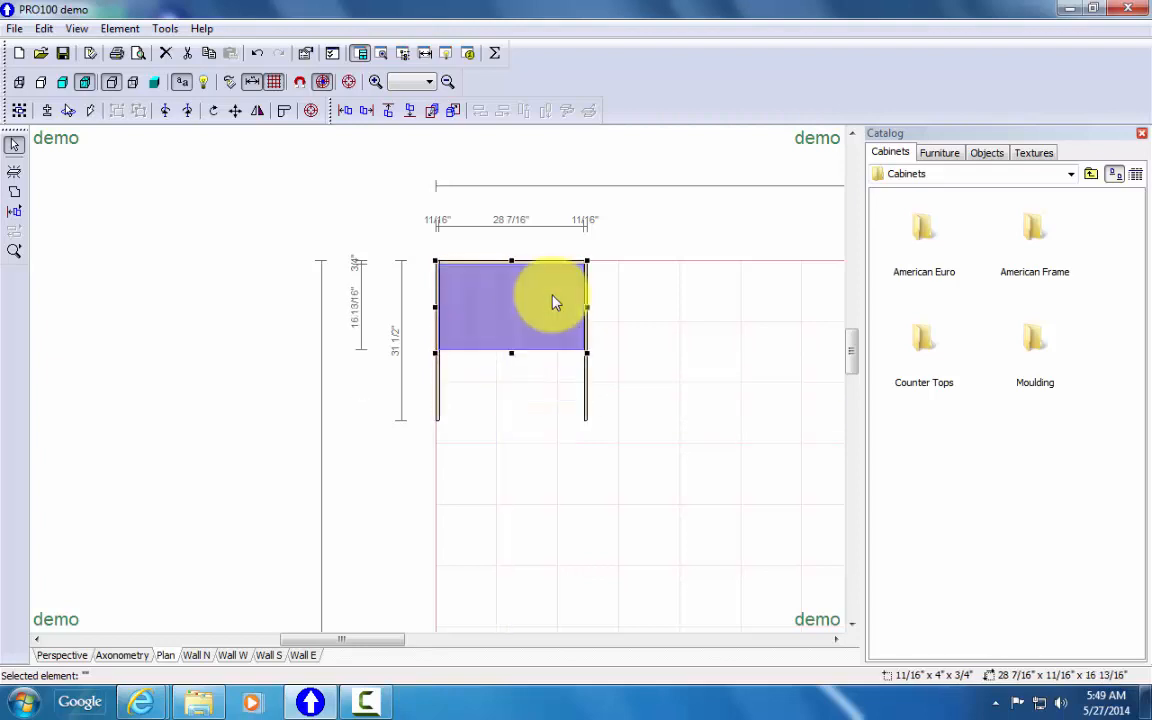
pyautogui.moveTo(511, 296); pyautogui.dragTo(511, 328)
pyautogui.press('Down')
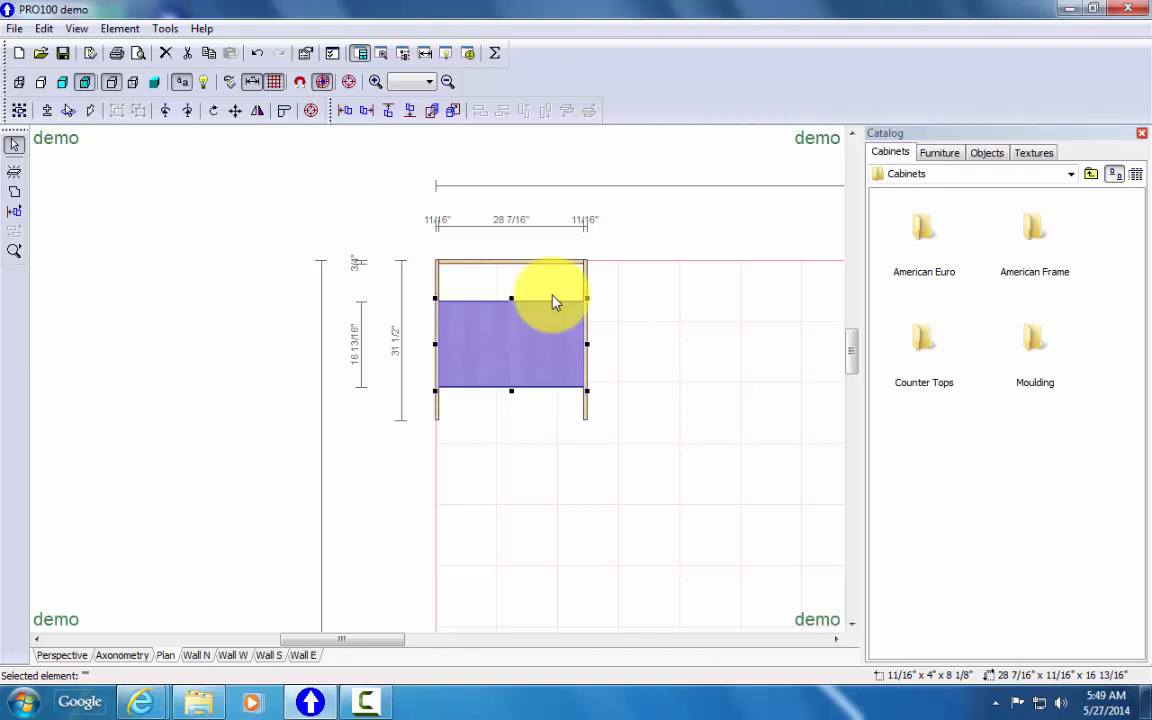
pyautogui.press('shift')
pyautogui.keyDown('shift'); pyautogui.click(553, 296); pyautogui.keyUp('shift')
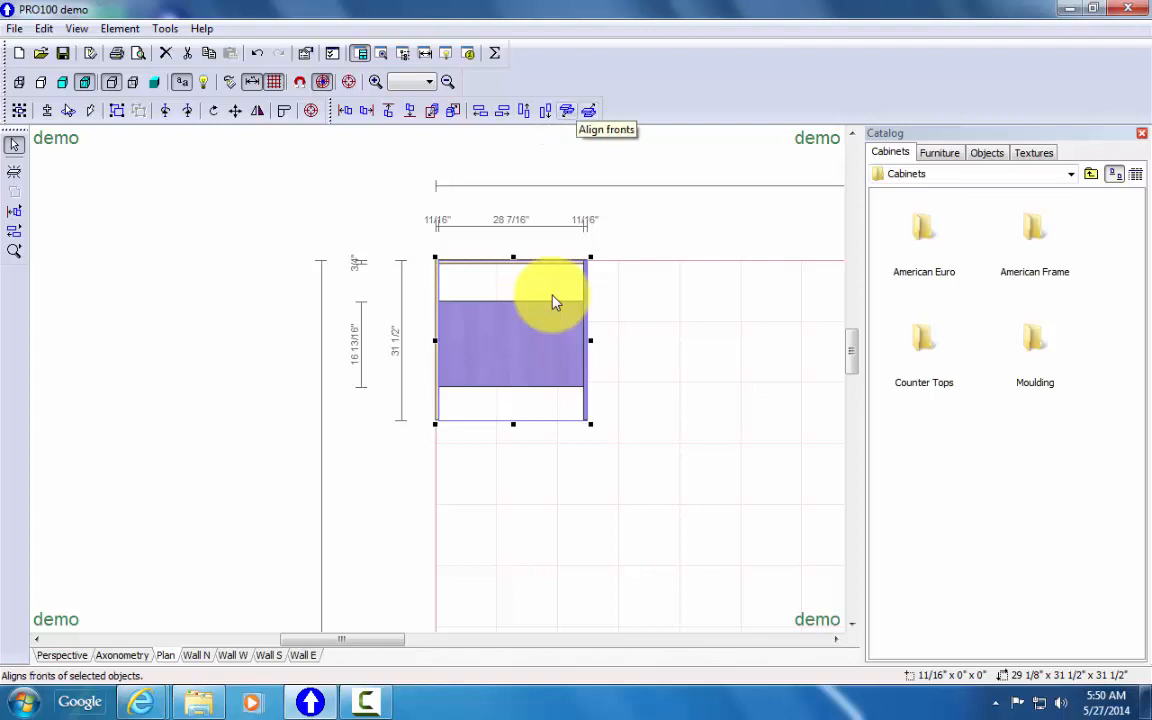
pyautogui.click(567, 111)
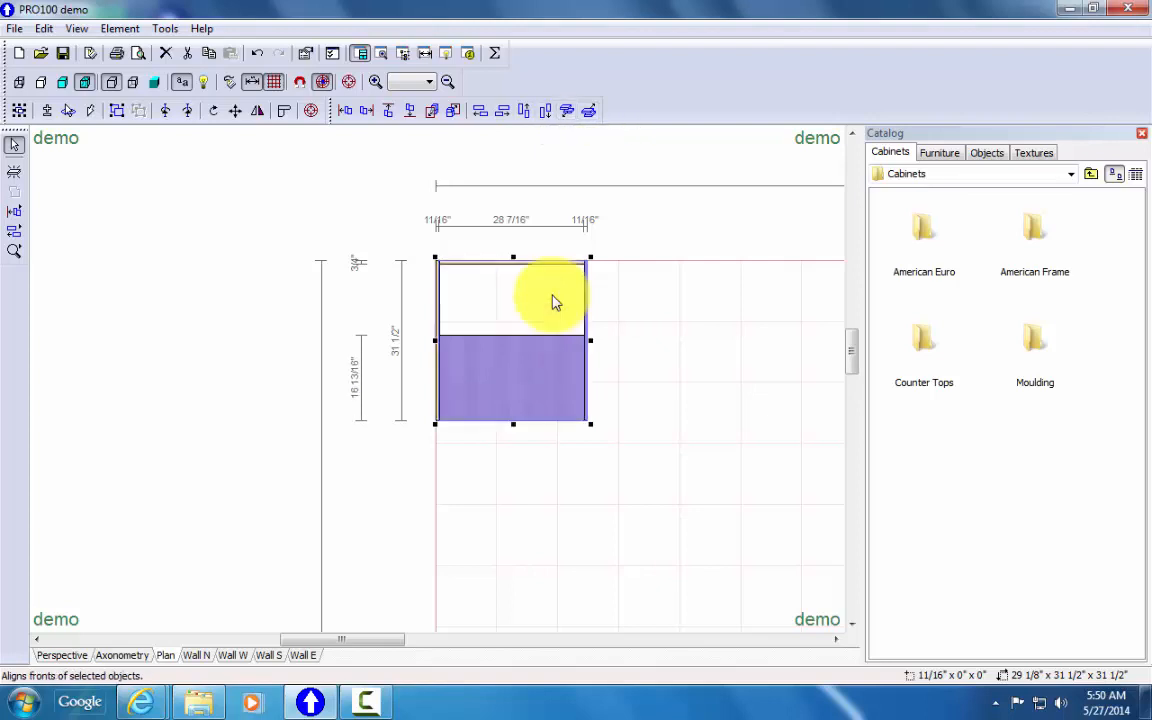
# Step: Extend the horizontal panel's rear edge to the back panel, making it 30 3/4" deep
pyautogui.click(552, 295)
pyautogui.click(528, 346)
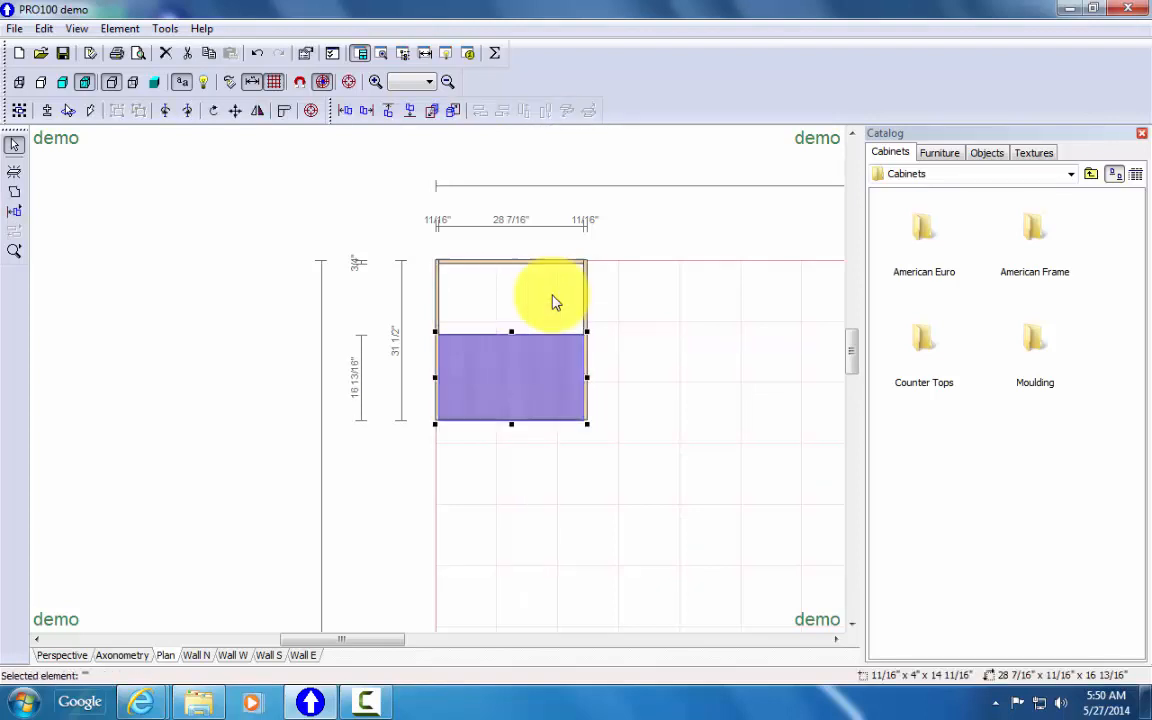
pyautogui.moveTo(512, 332); pyautogui.dragTo(488, 261)
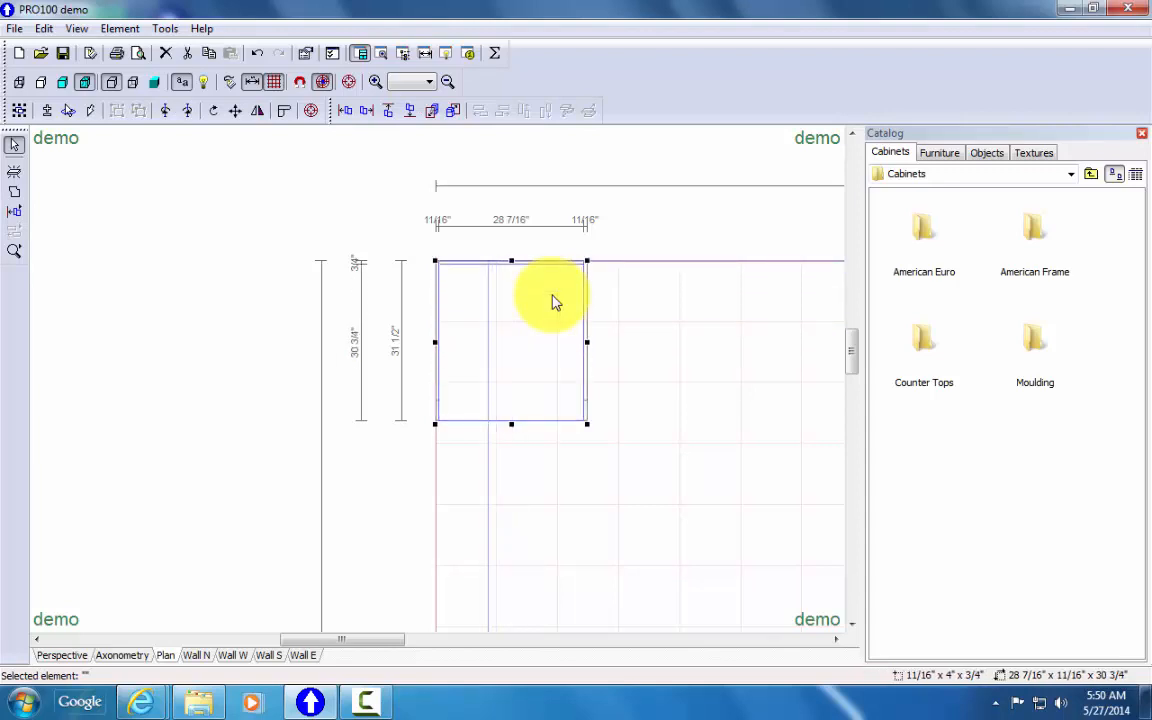
pyautogui.press('Escape')
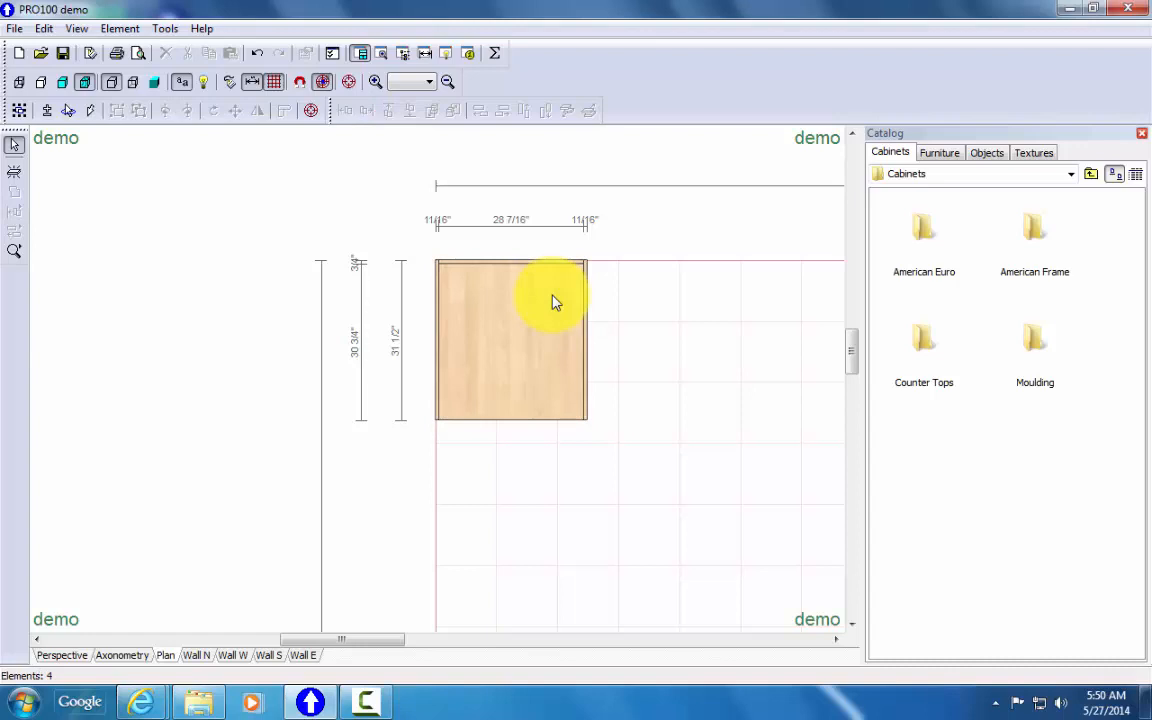
# Step: In the perspective view, align the top of the back panel with the top of the side panel
pyautogui.press('F2')
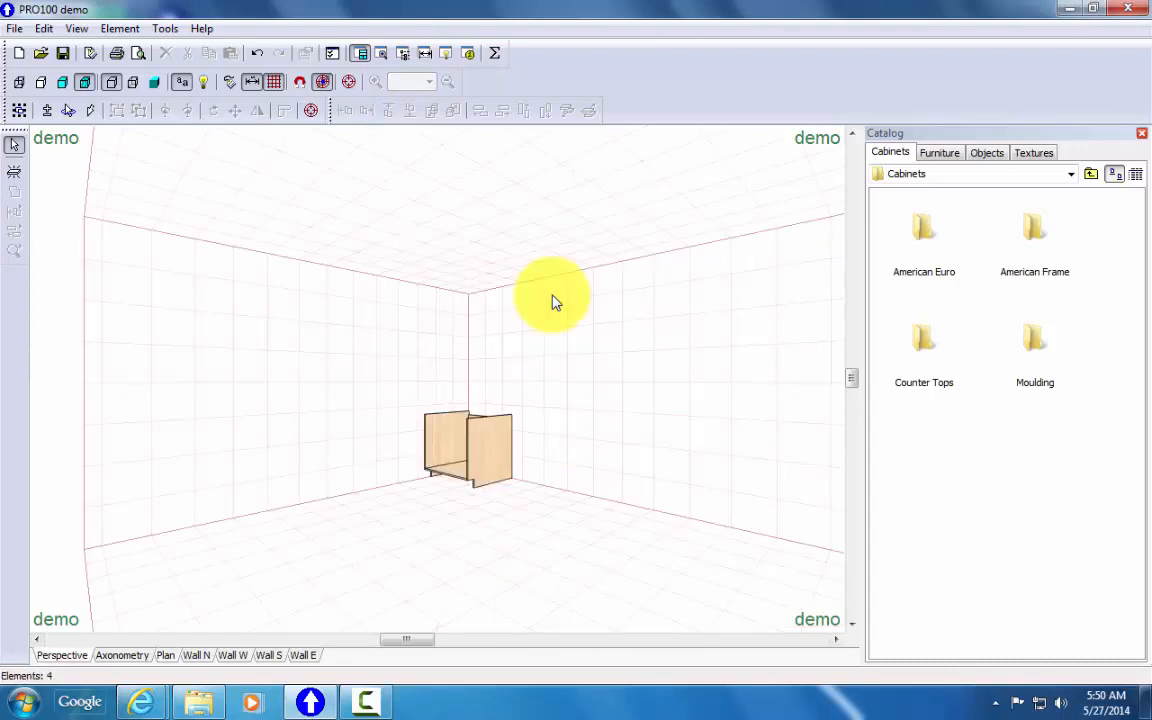
pyautogui.scroll(3, 556, 303)
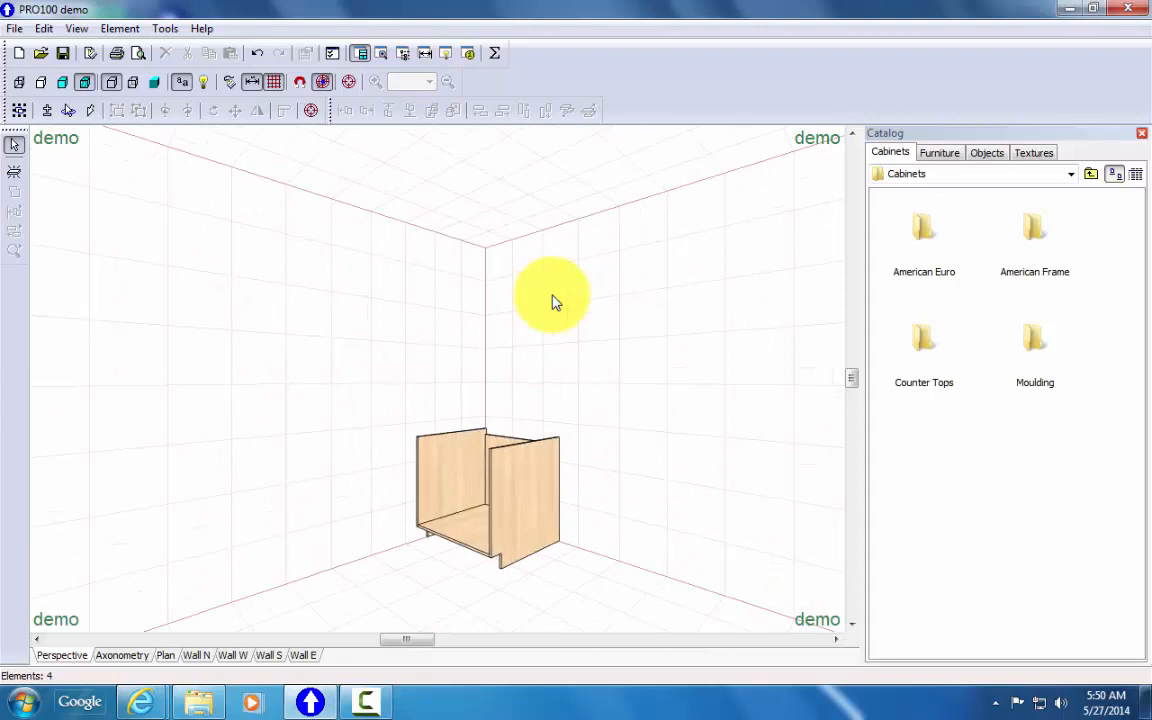
pyautogui.moveTo(556, 303); pyautogui.dragTo(556, 303, button='middle')
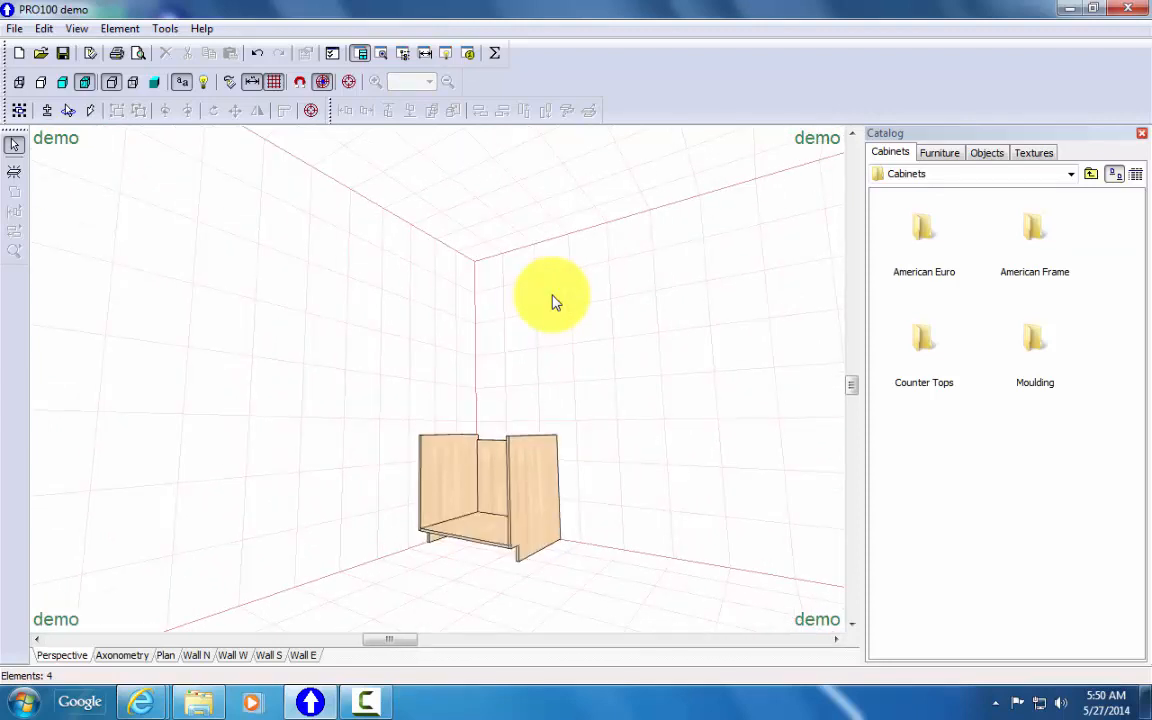
pyautogui.press('Tab')
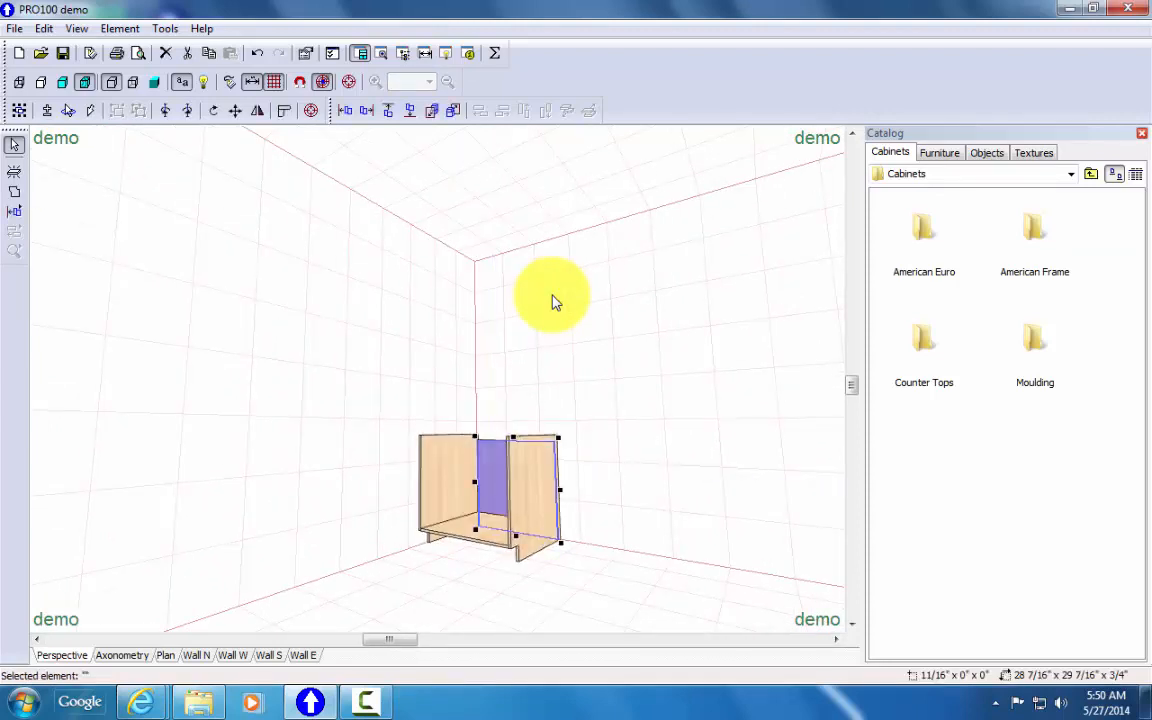
pyautogui.press('shift')
pyautogui.press('Tab')
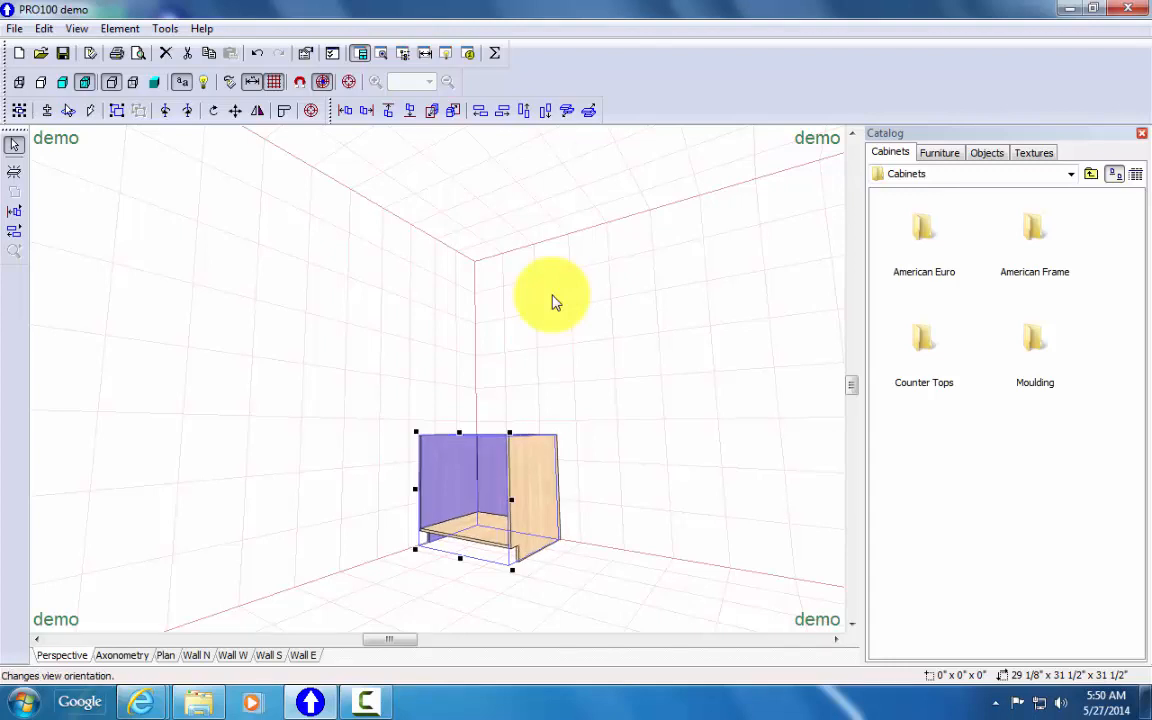
pyautogui.moveTo(555, 302); pyautogui.dragTo(517, 173)
pyautogui.click(556, 302)
# Step: In the north wall view, extend the back panel down to the floor so it is 31 1/2" high
pyautogui.press('Tab')
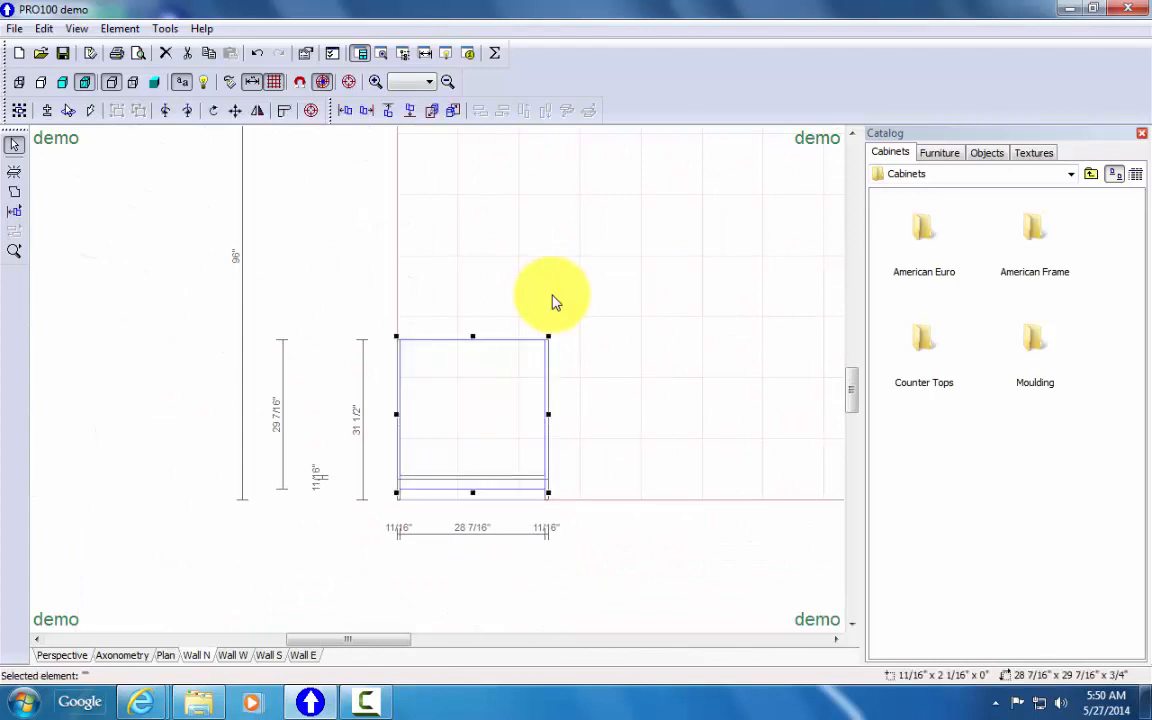
pyautogui.press('Tab')
pyautogui.press('Tab')
pyautogui.press('Tab')
pyautogui.press('Tab')
pyautogui.press('Tab')
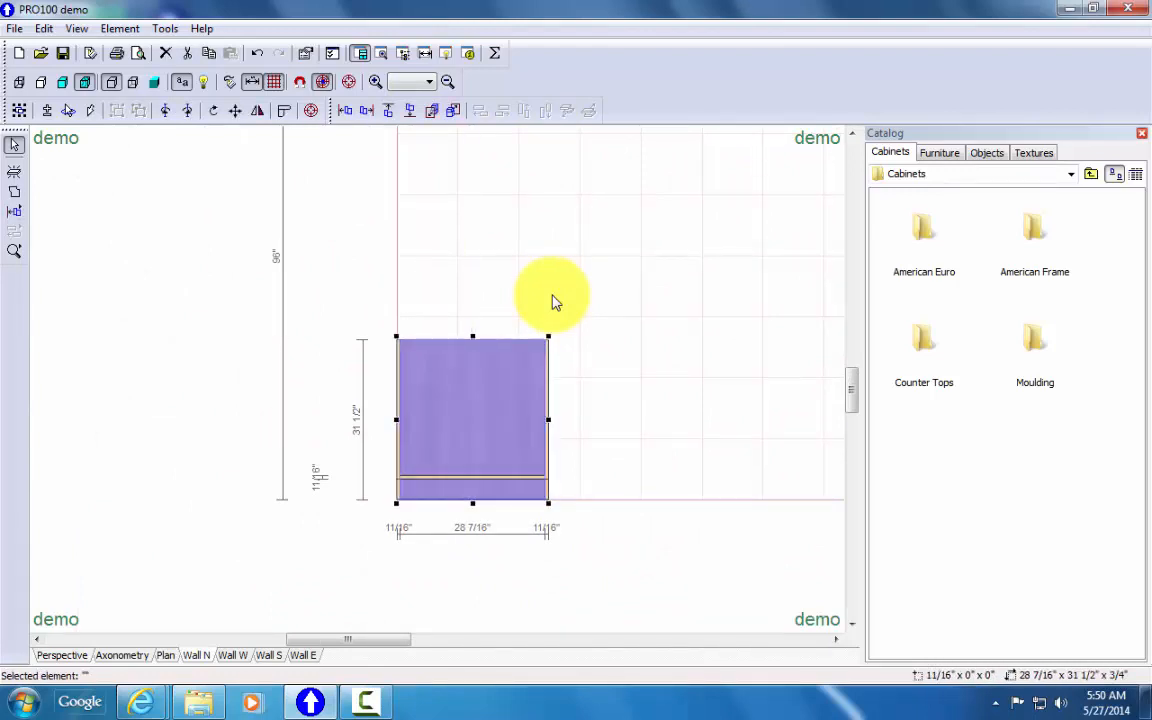
pyautogui.click(556, 302)
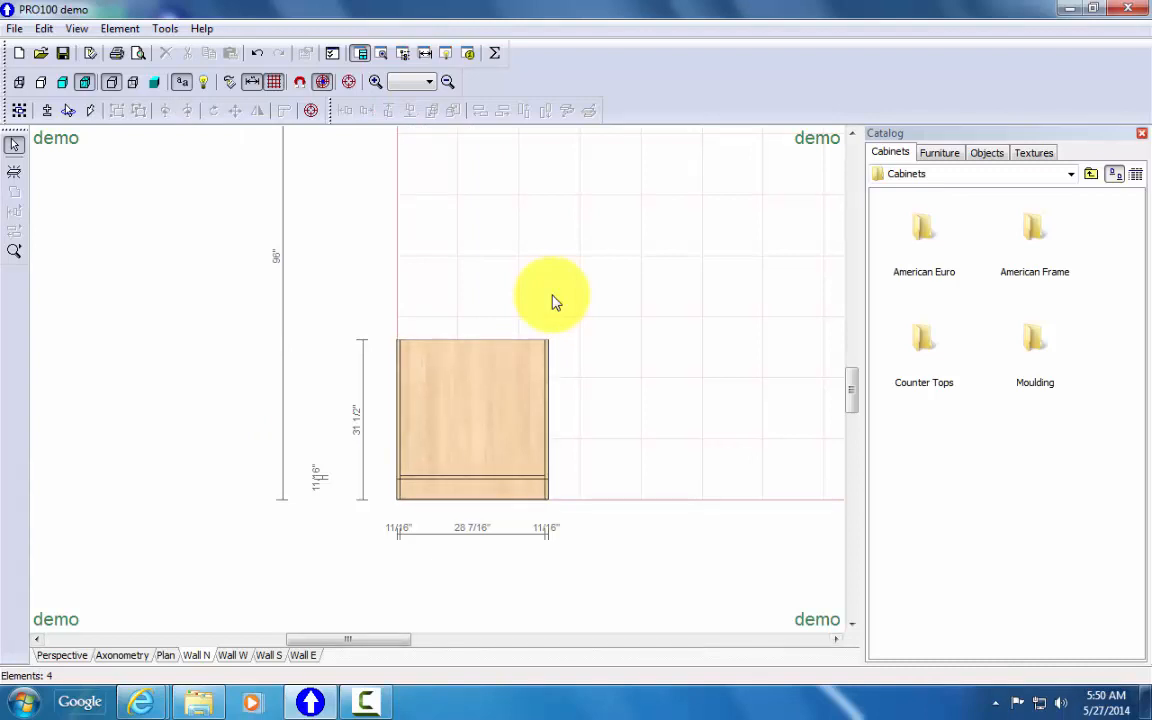
# Step: Select all four cabinet panels in the north wall view and group them
pyautogui.moveTo(547, 439)
pyautogui.mouseDown()
pyautogui.moveTo(599, 432)
pyautogui.moveTo(547, 439)
pyautogui.mouseUp()
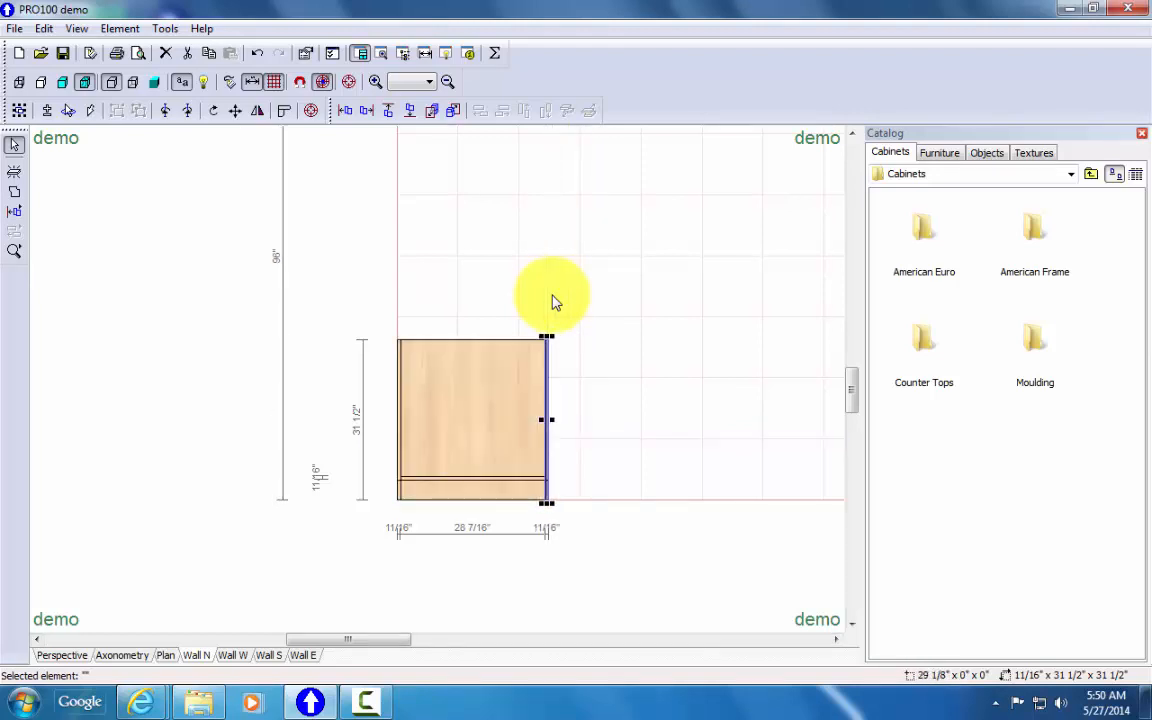
pyautogui.click(556, 302)
pyautogui.moveTo(312, 247); pyautogui.dragTo(699, 540)
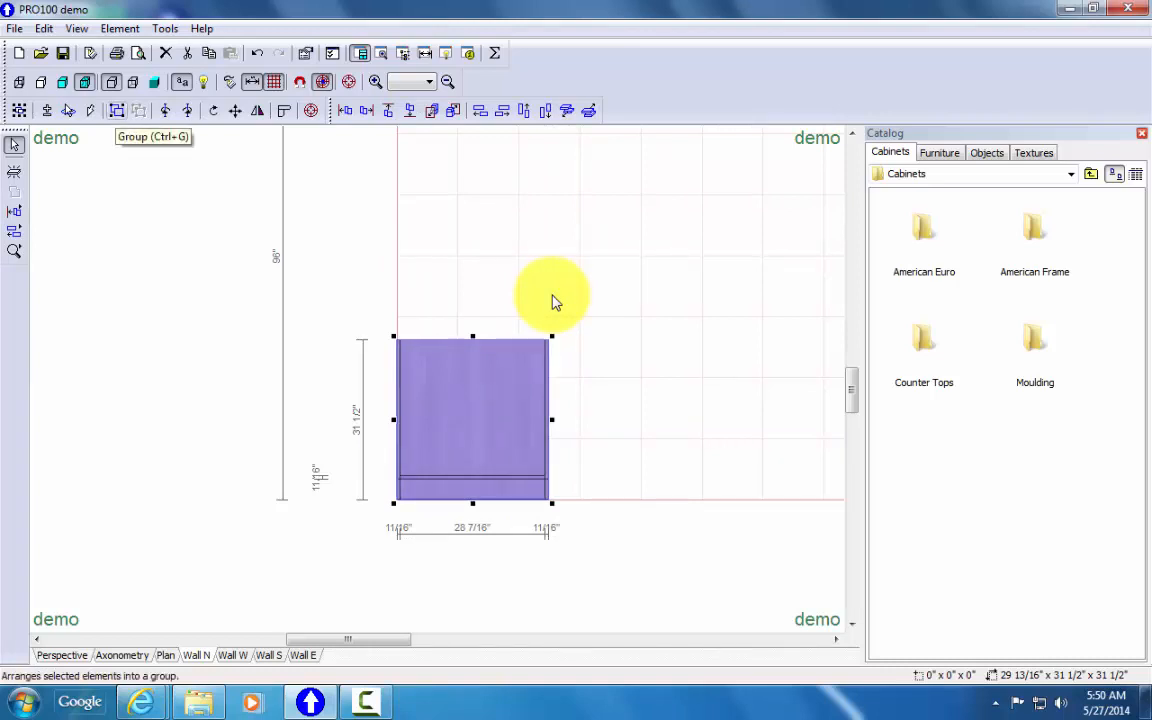
pyautogui.hotkey('ctrl', 'g')
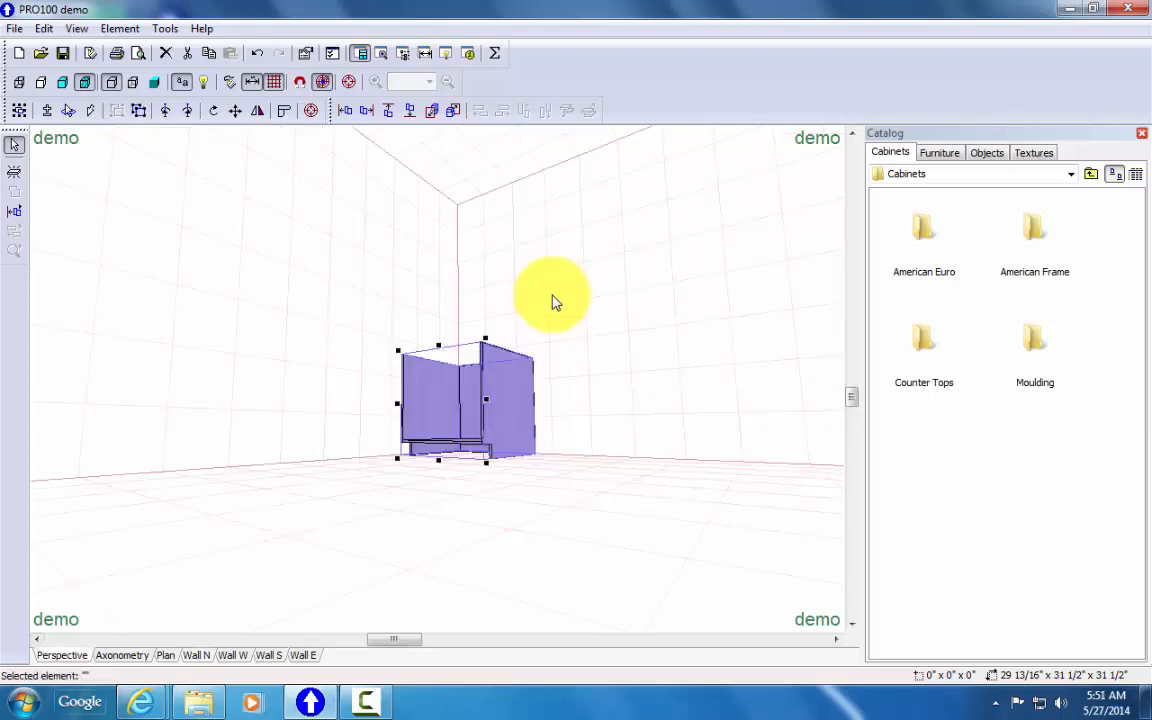
# Step: In the north wall view, stretch the grouped cabinet to about 65 15/16" wide
pyautogui.click(552, 296)
pyautogui.scroll(4, 552, 296)
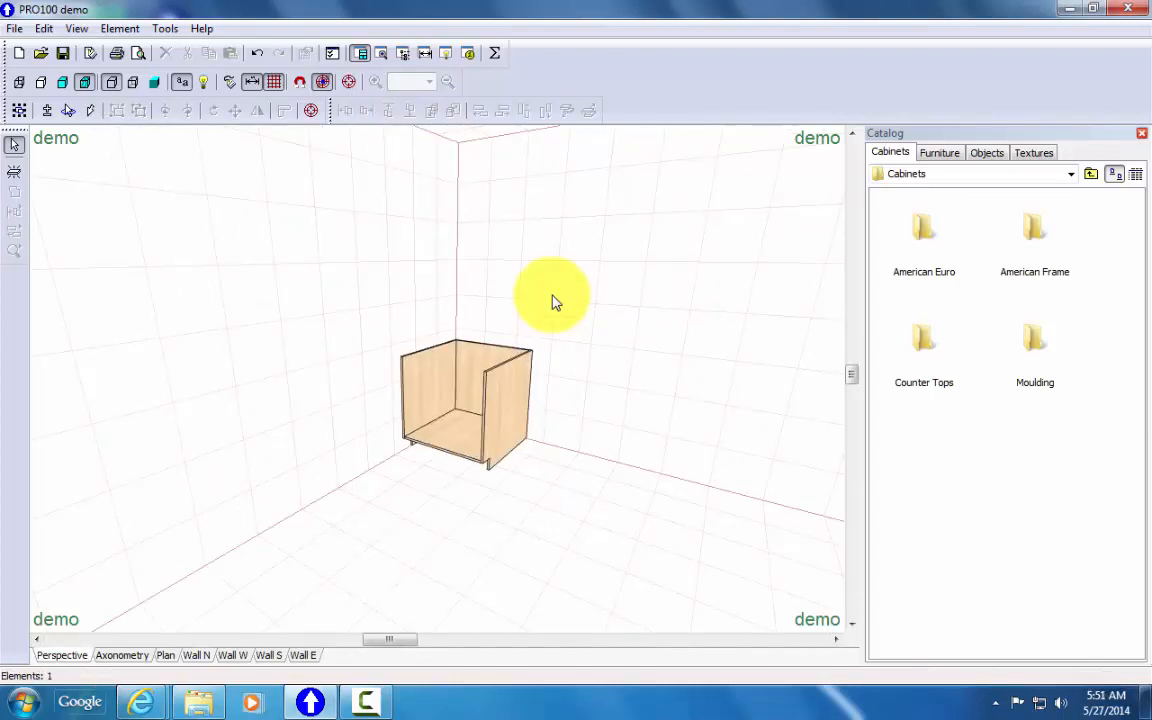
pyautogui.scroll(1, 556, 302)
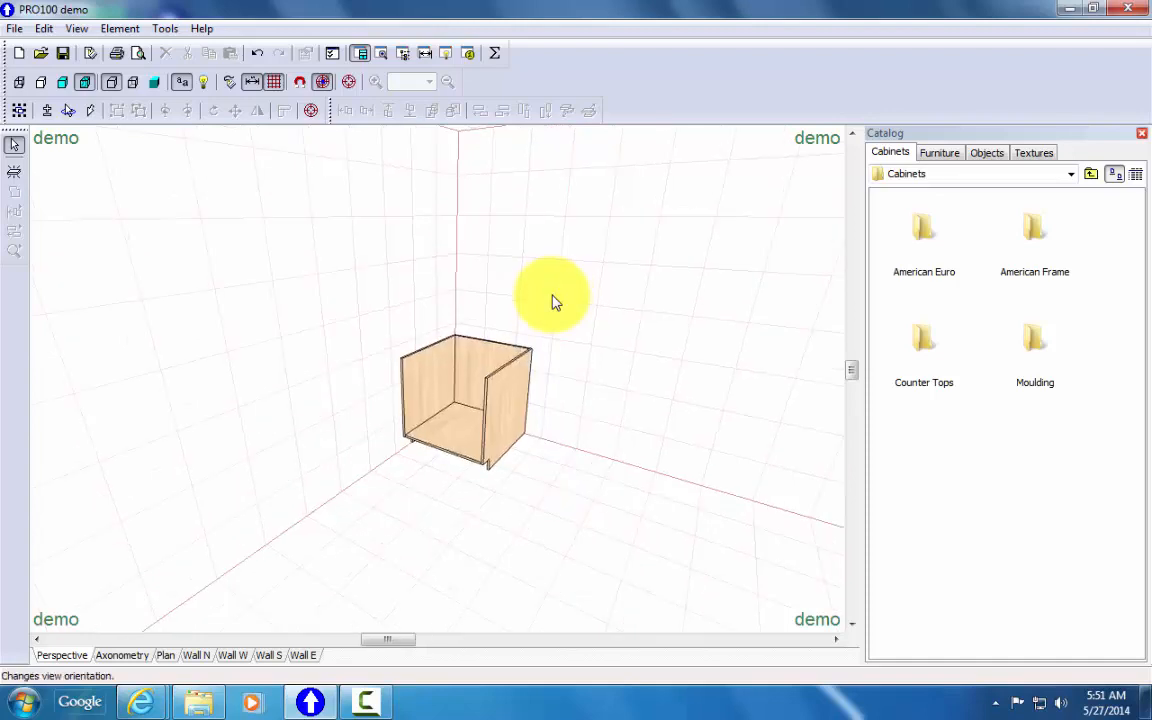
pyautogui.hotkey('ctrl', 'Tab')
pyautogui.hotkey('ctrl', 'a')
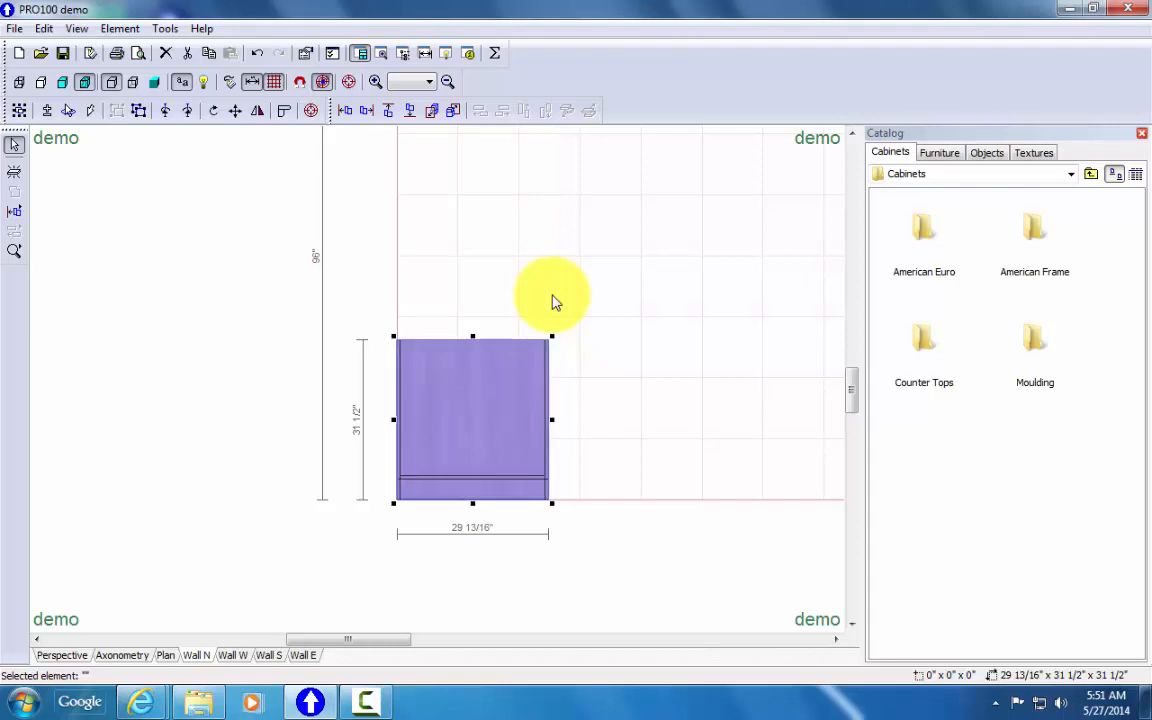
pyautogui.moveTo(552, 421)
pyautogui.mouseDown()
pyautogui.moveTo(529, 421)
pyautogui.moveTo(815, 421)
pyautogui.moveTo(537, 421)
pyautogui.moveTo(735, 421)
pyautogui.mouseUp()
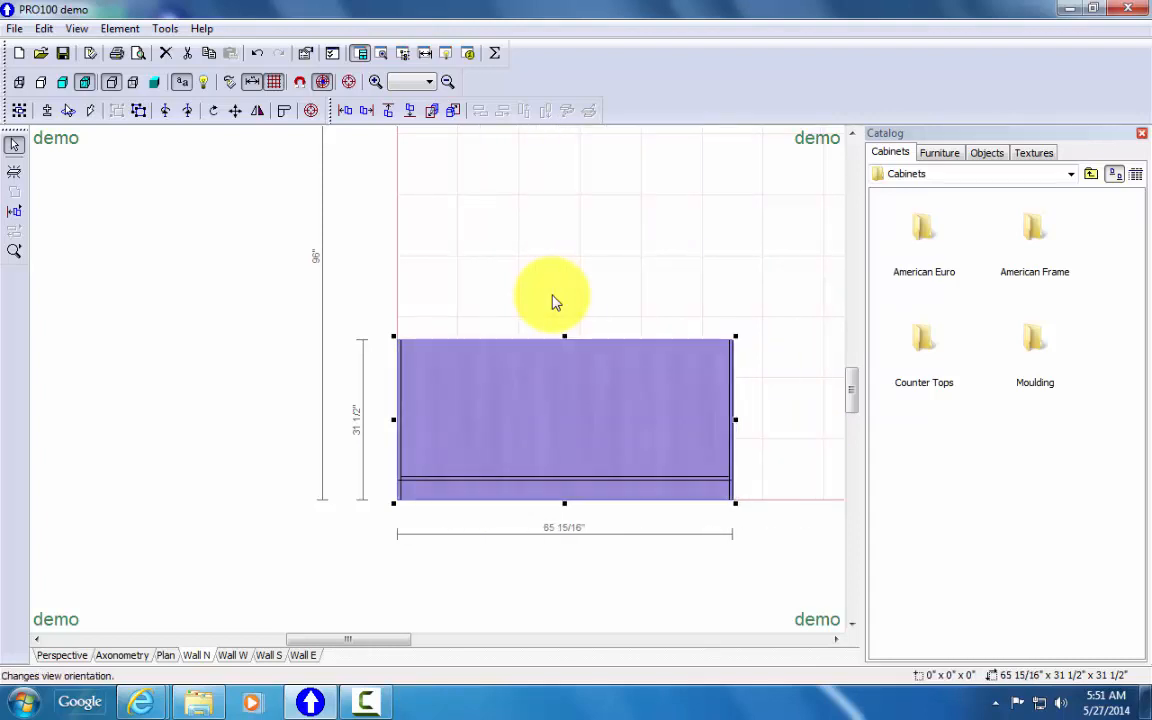
# Step: Inspect the widened cabinet in perspective and delete it from the room
pyautogui.click(62, 655)
pyautogui.click(556, 302)
pyautogui.moveTo(556, 302); pyautogui.dragTo(556, 302)
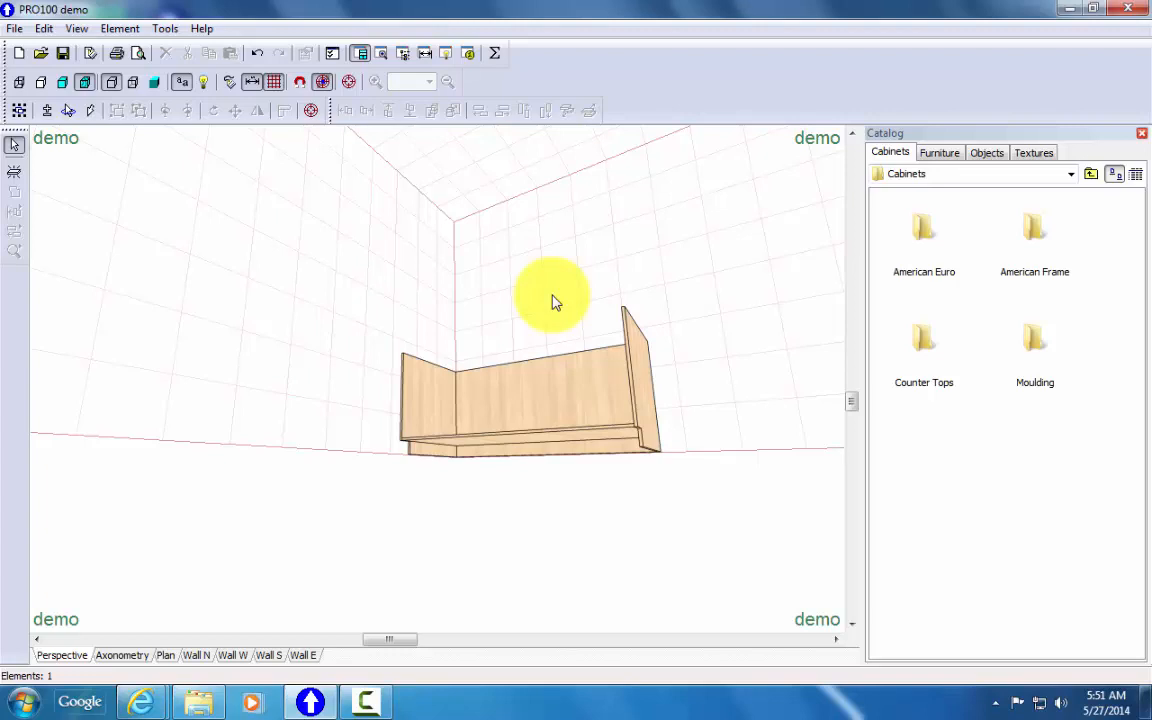
pyautogui.hotkey('ctrl', 'a')
pyautogui.press('Delete')
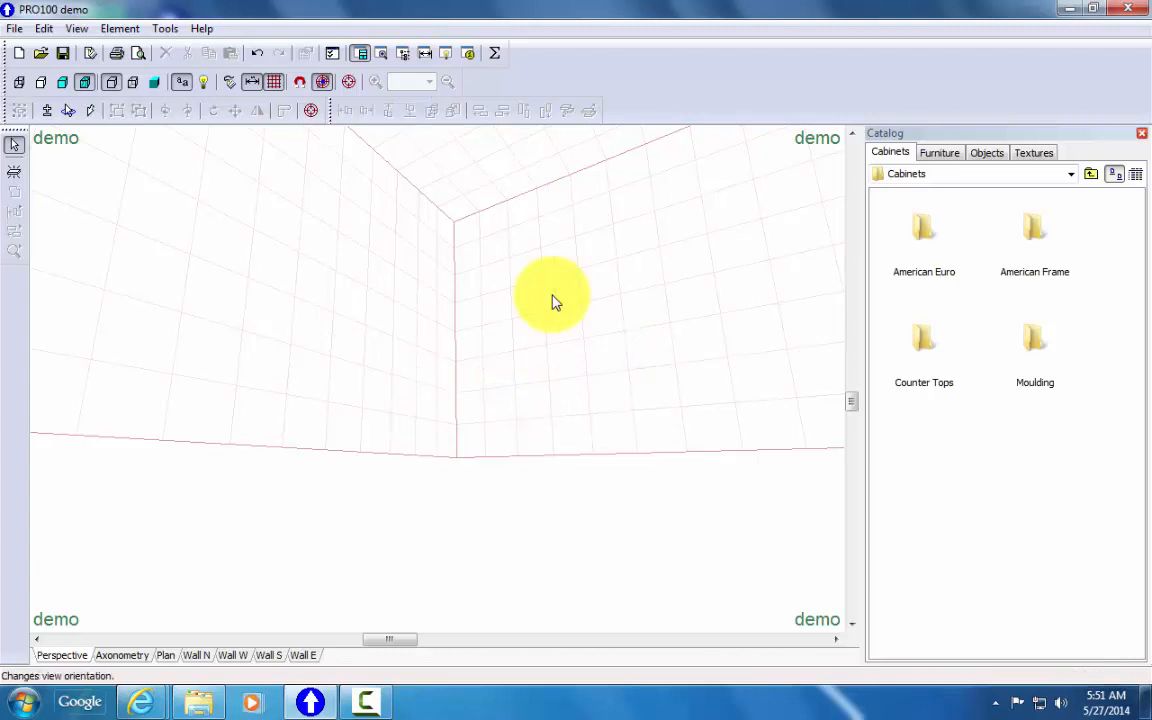
# Step: Place an 11/16" thick rectangular panel, 31 1/2" by 31 1/2", on the north wall
pyautogui.press('n')
pyautogui.scroll(-3, 556, 302)
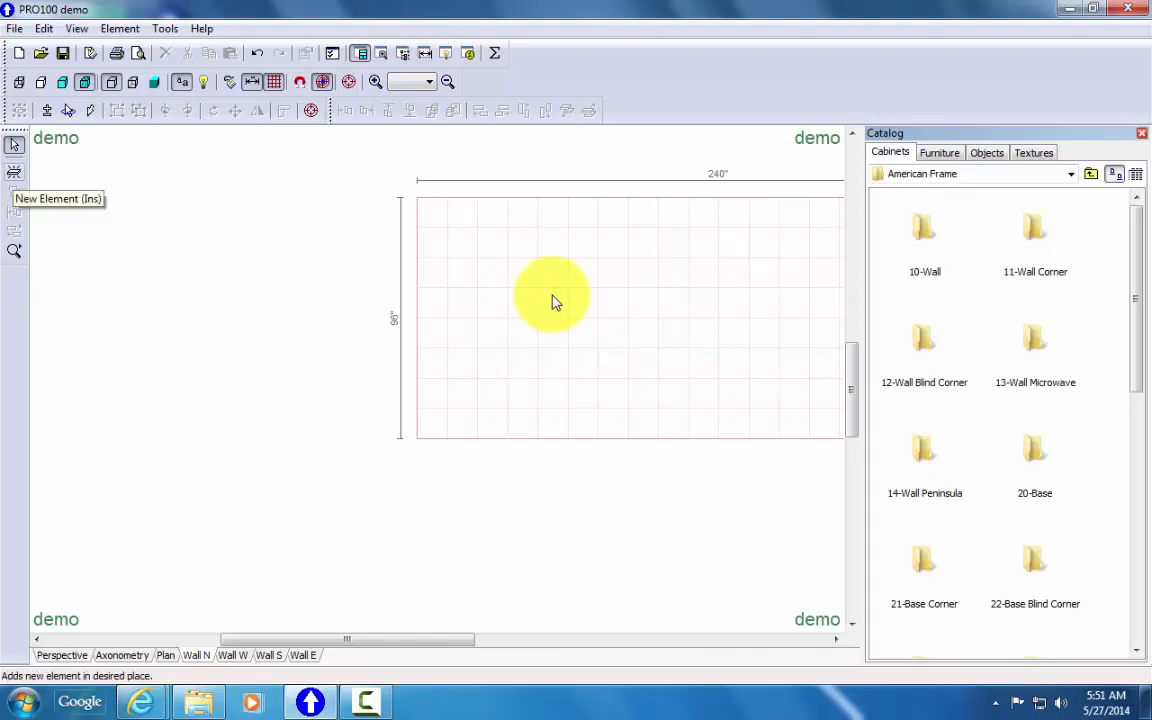
pyautogui.press('Insert')
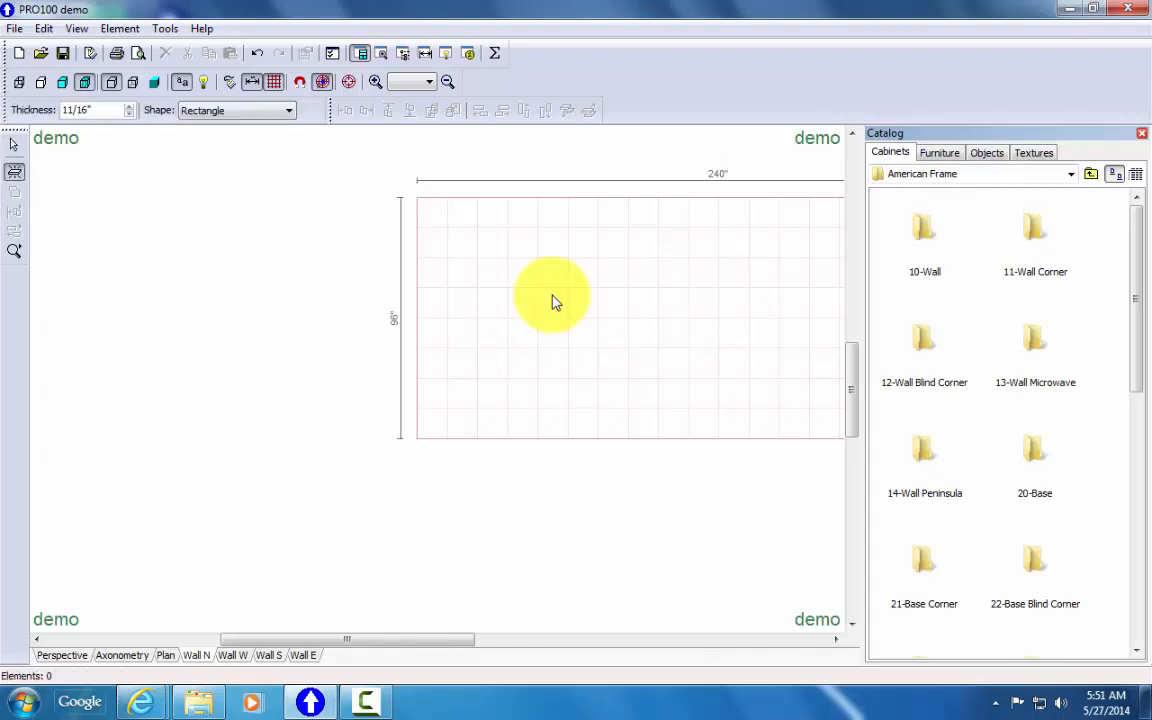
pyautogui.click(552, 297)
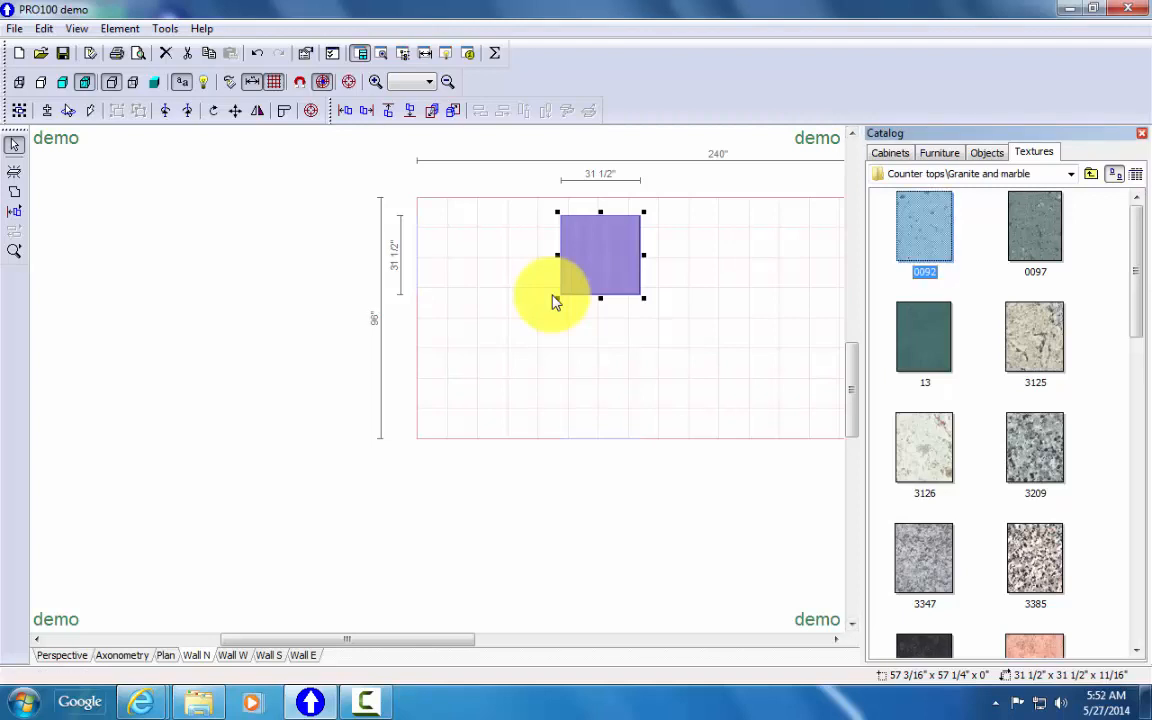
# Step: Apply the granite and marble textures 0092, 3125, 3209 and 3347 to the square panel one after another
pyautogui.moveTo(925, 227); pyautogui.dragTo(600, 255)
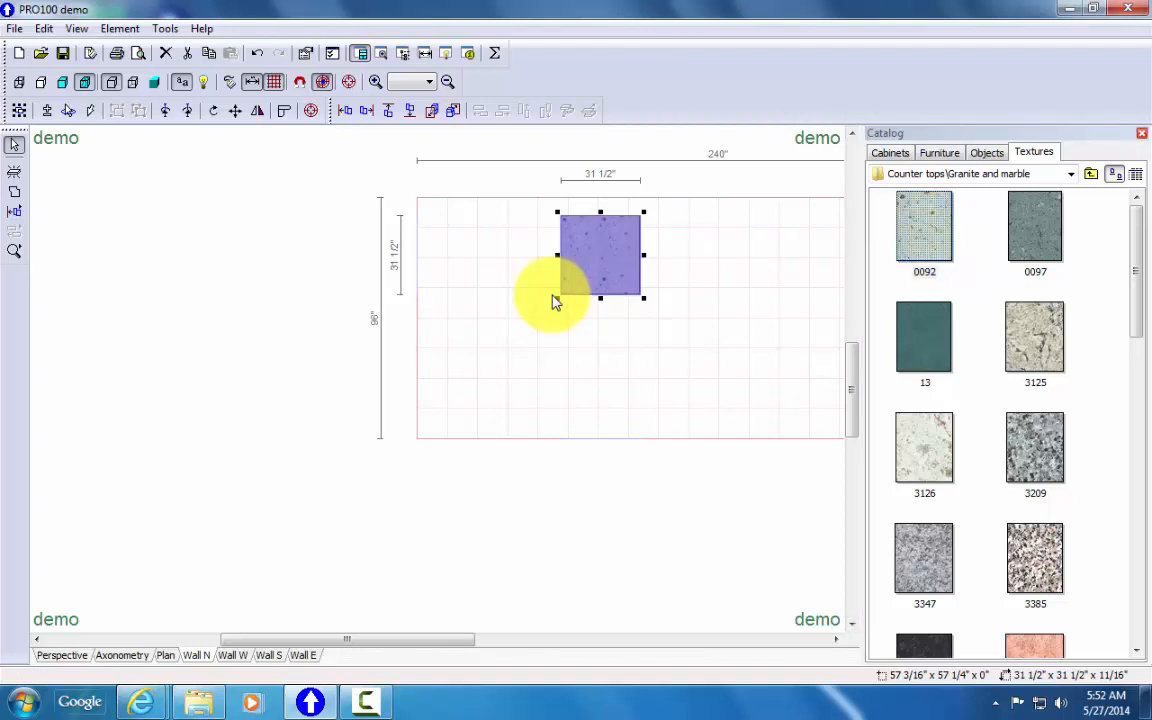
pyautogui.click(1035, 337)
pyautogui.moveTo(1035, 337); pyautogui.dragTo(600, 255)
pyautogui.click(555, 302)
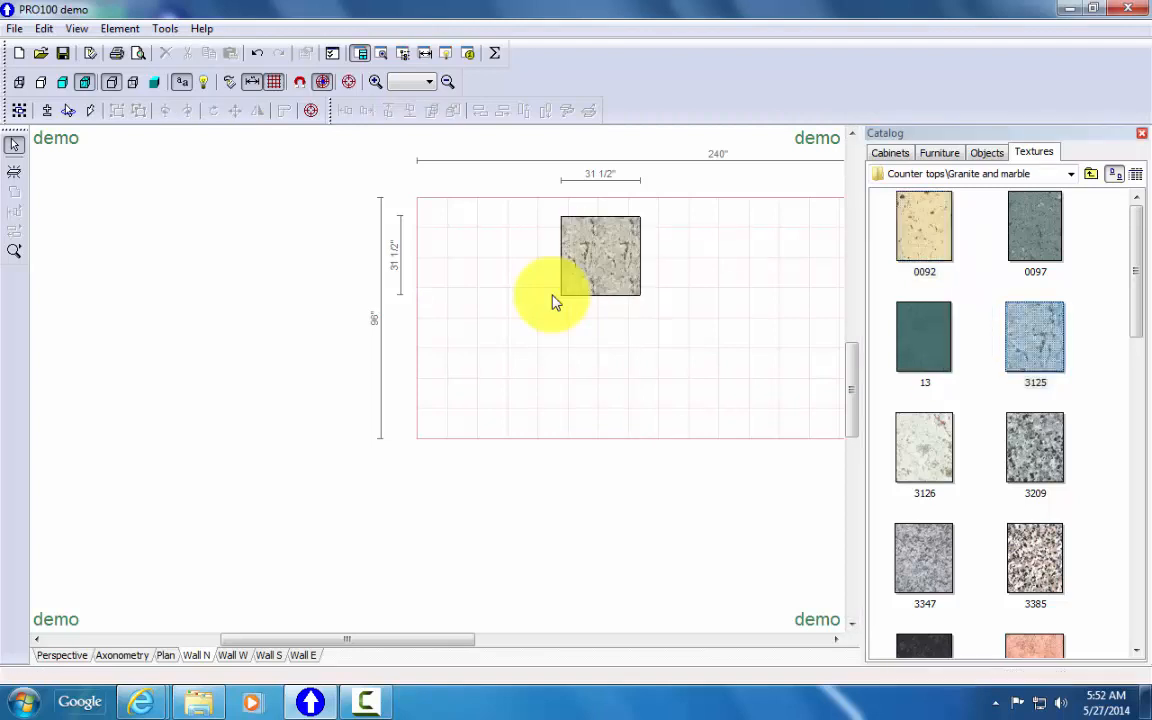
pyautogui.click(1035, 447)
pyautogui.moveTo(1035, 447); pyautogui.dragTo(600, 255)
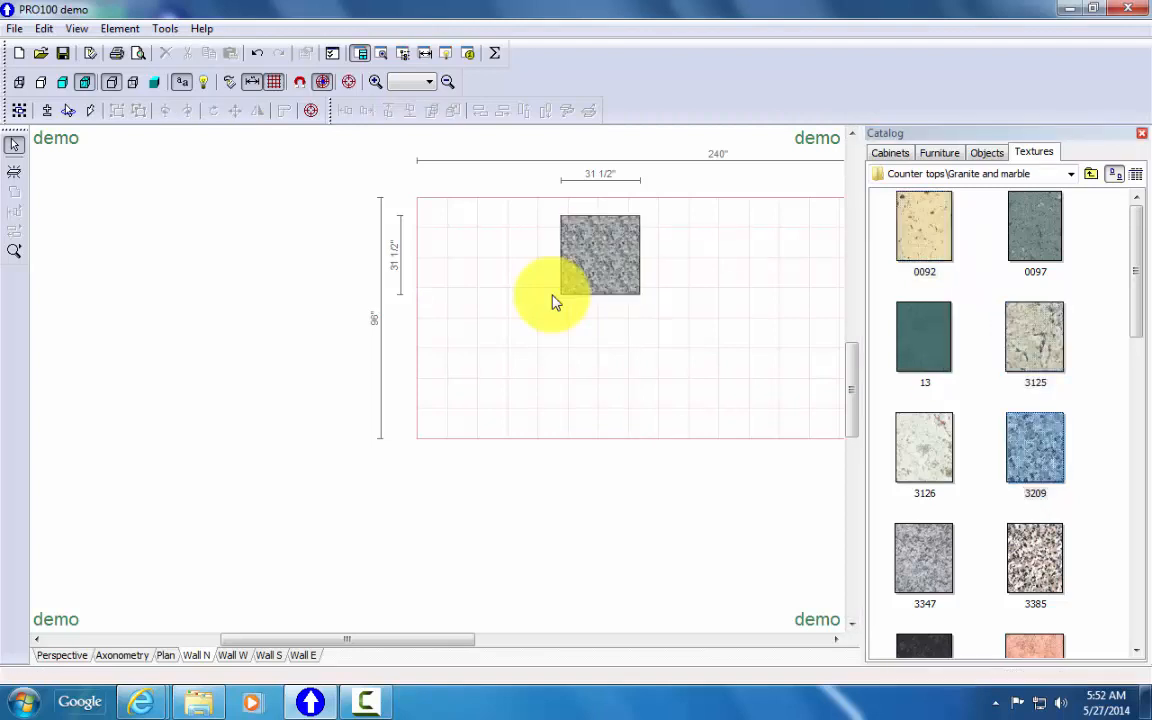
pyautogui.click(924, 557)
pyautogui.moveTo(924, 557); pyautogui.dragTo(600, 255)
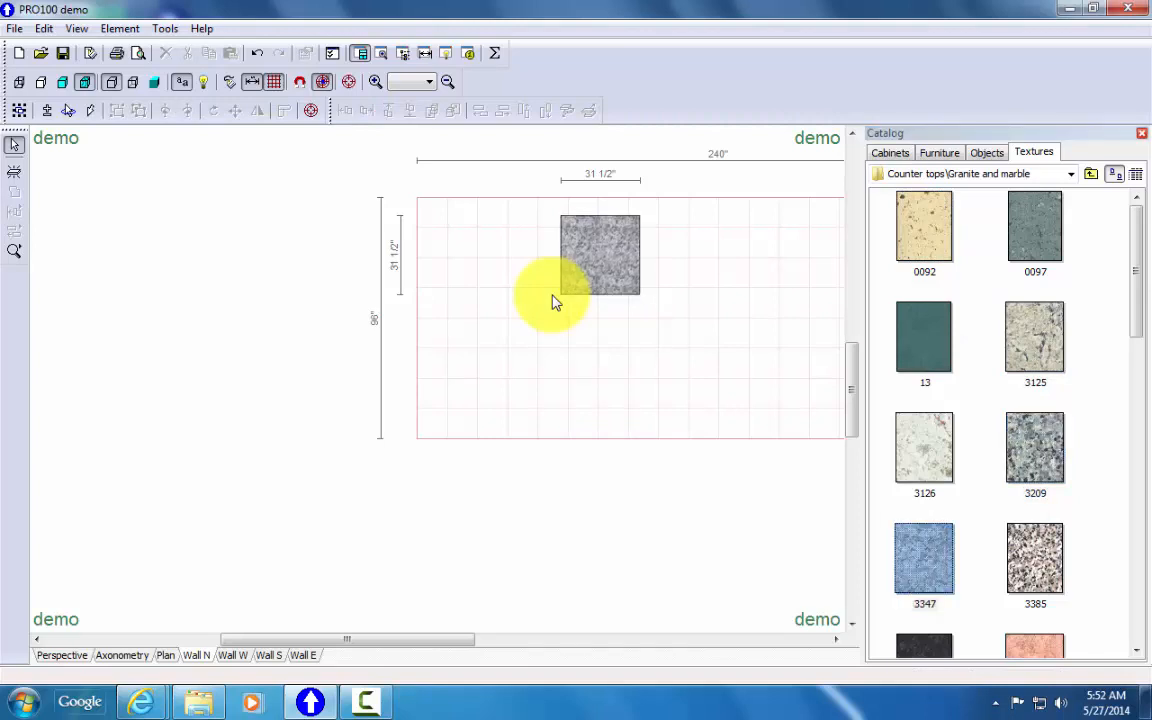
# Step: Apply the granite and marble texture 4509 to the square panel on the north wall
pyautogui.click(1035, 645)
pyautogui.moveTo(1035, 605); pyautogui.dragTo(600, 255)
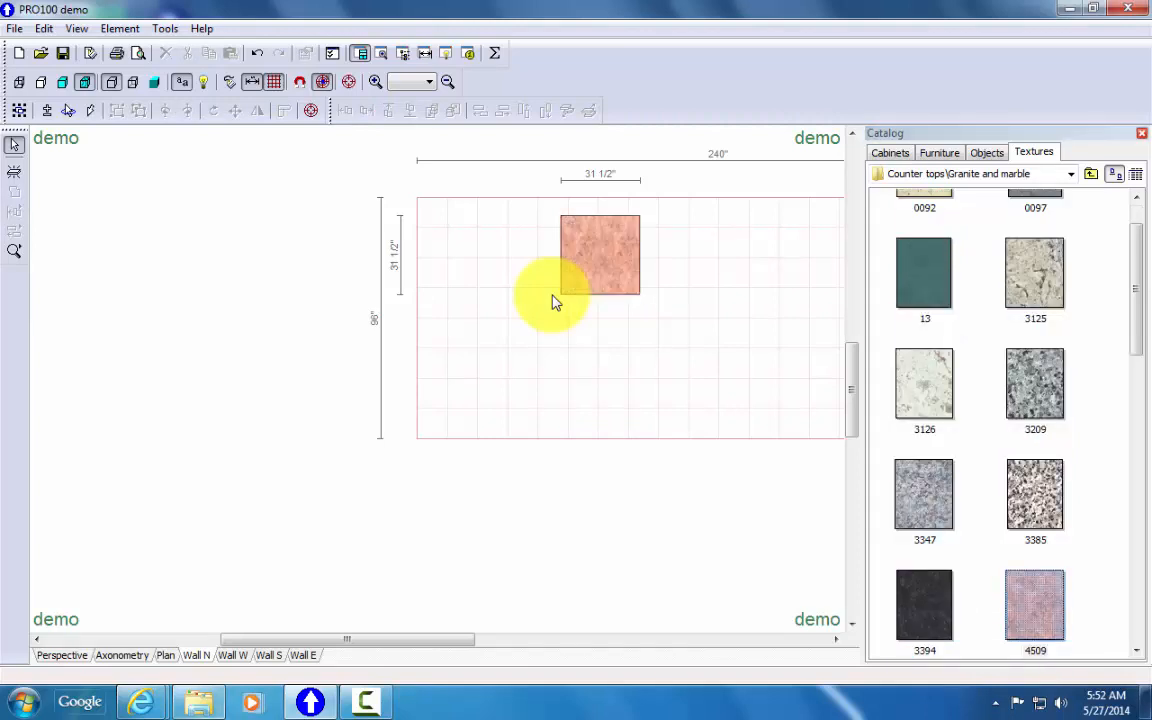
# Step: Switch to Windows Explorer and examine the texture image files and view options in the Granite and marble folder
pyautogui.click(198, 702)
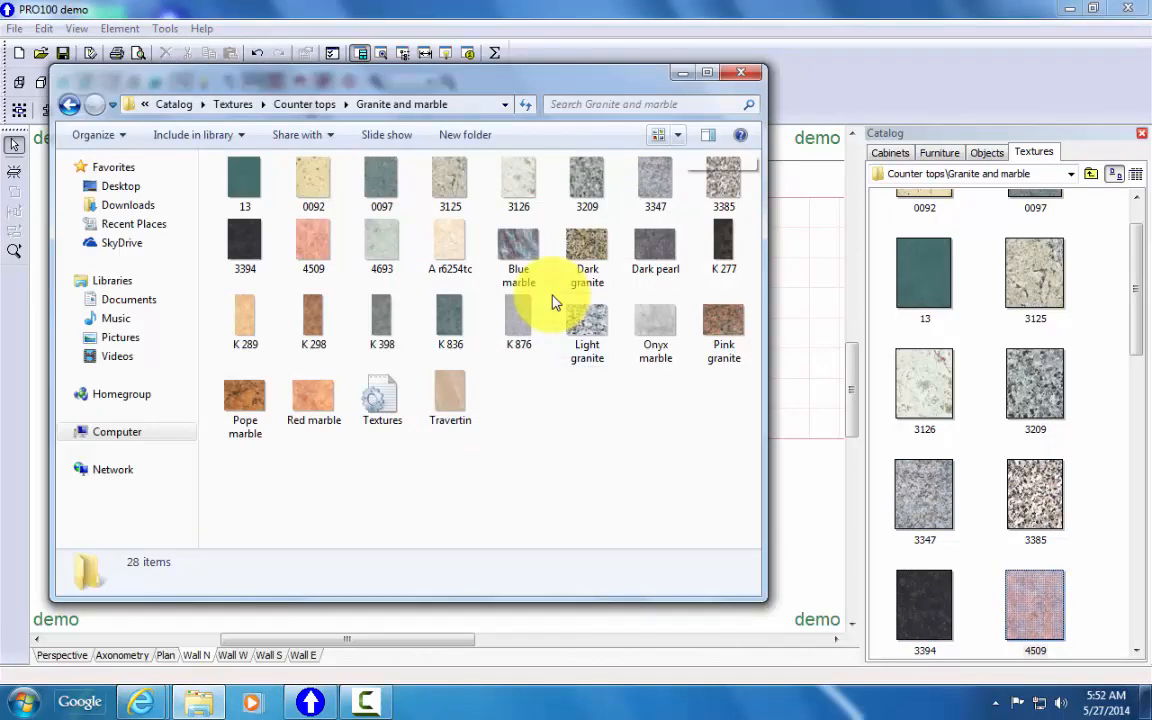
pyautogui.click(678, 135)
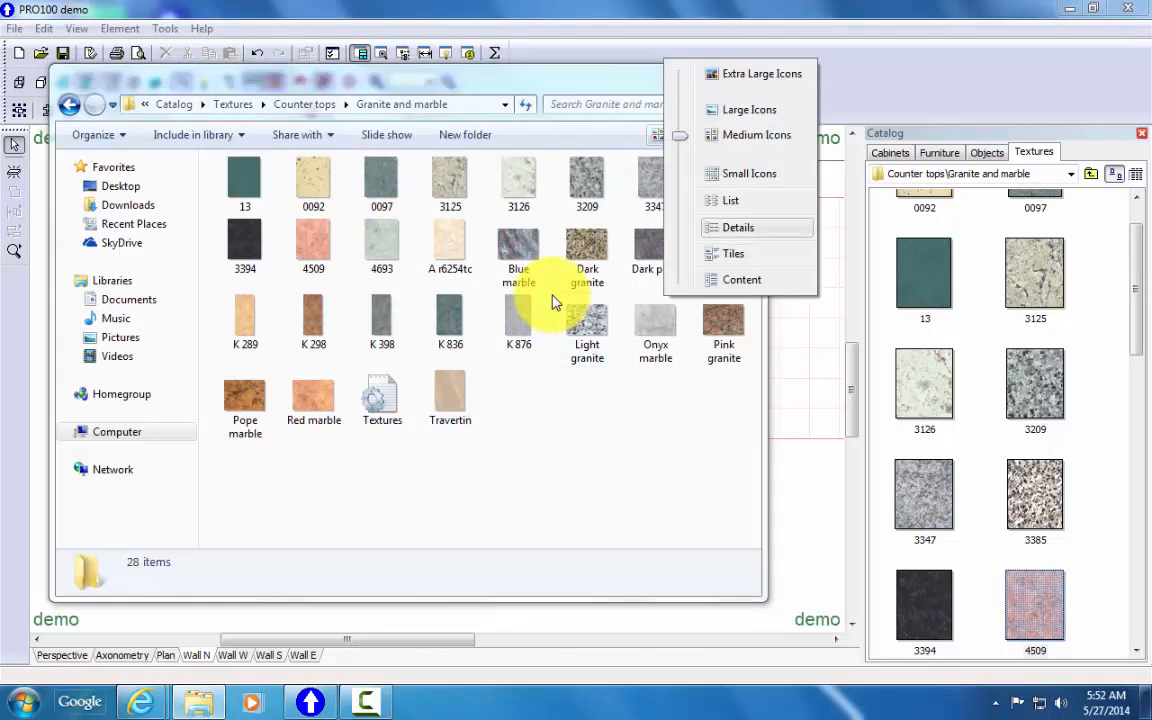
pyautogui.click(738, 228)
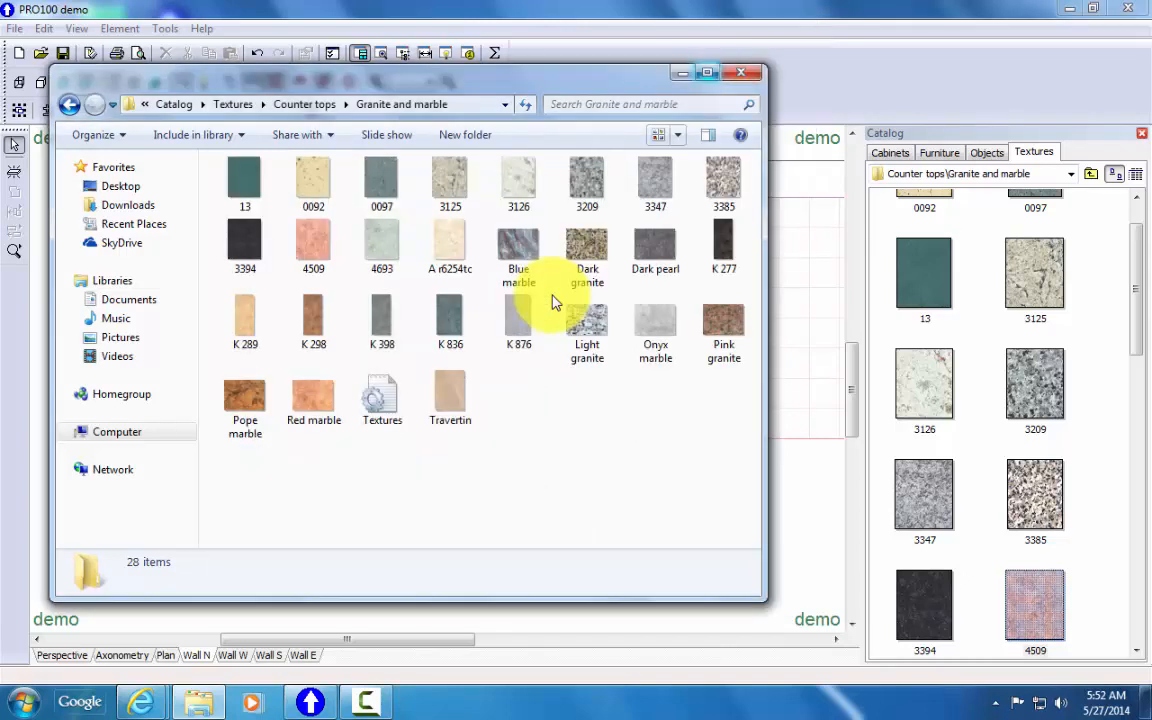
# Step: Delete the square panel and place a B24 base cabinet on the north wall beside the corner base cabinet
pyautogui.click(553, 298)
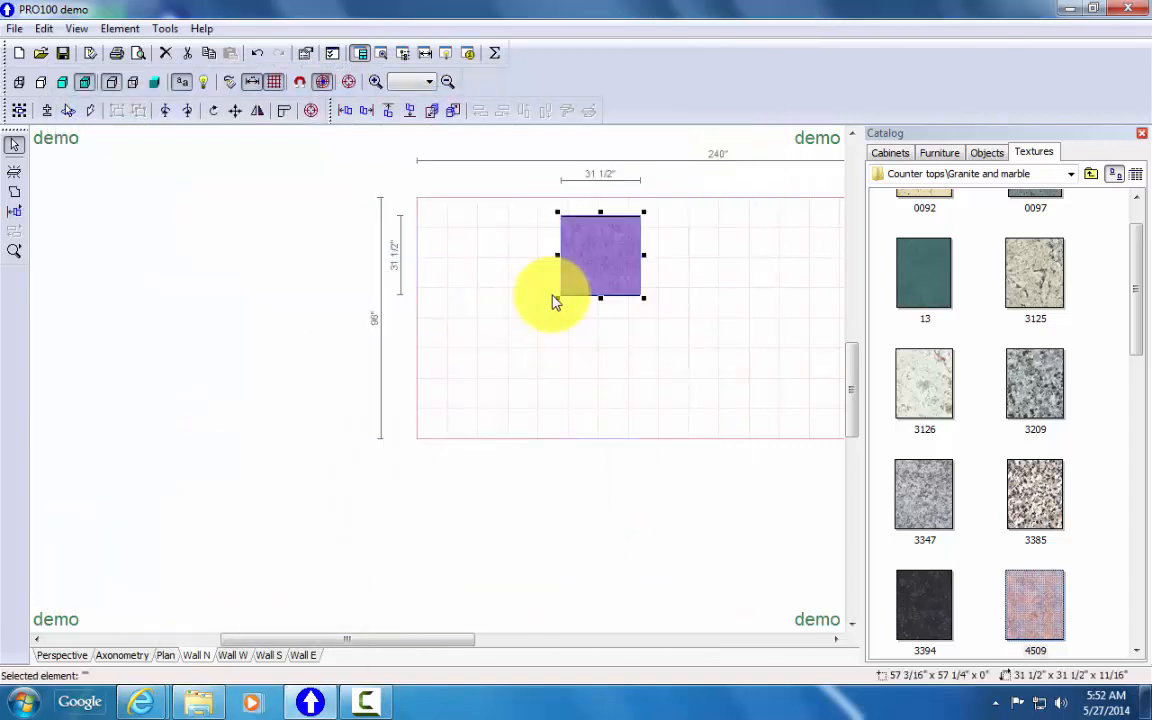
pyautogui.press('Delete')
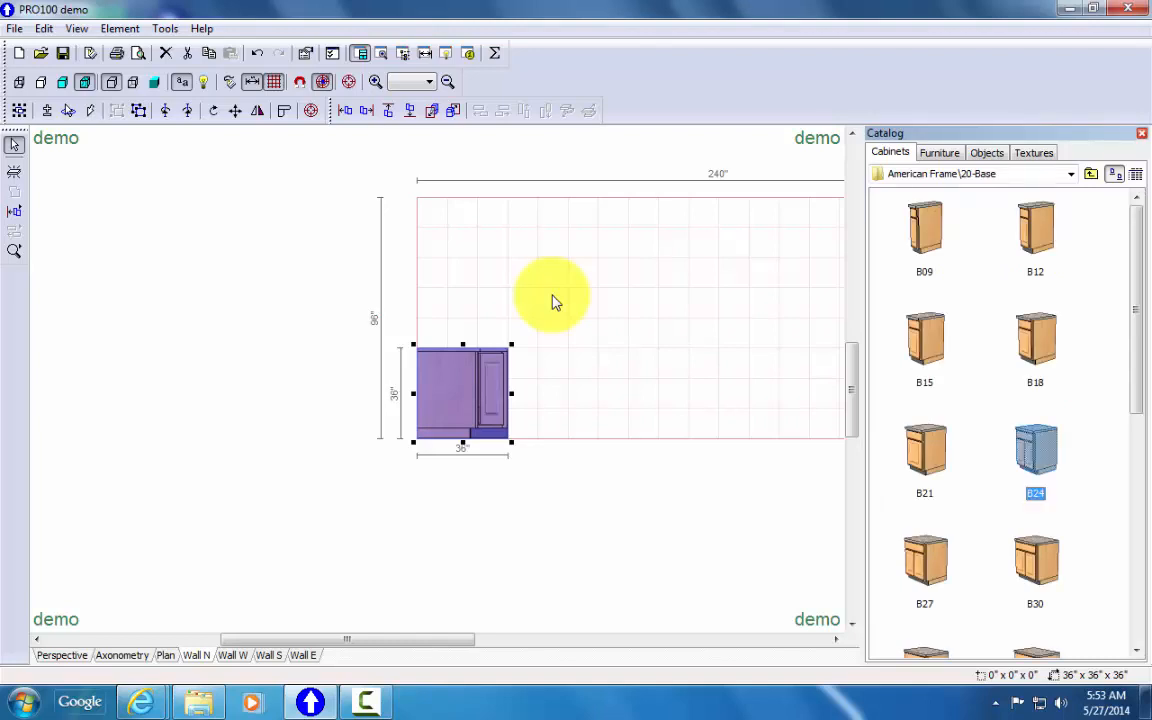
pyautogui.moveTo(1036, 450)
pyautogui.mouseDown()
pyautogui.moveTo(618, 393)
pyautogui.moveTo(765, 393)
pyautogui.mouseUp()
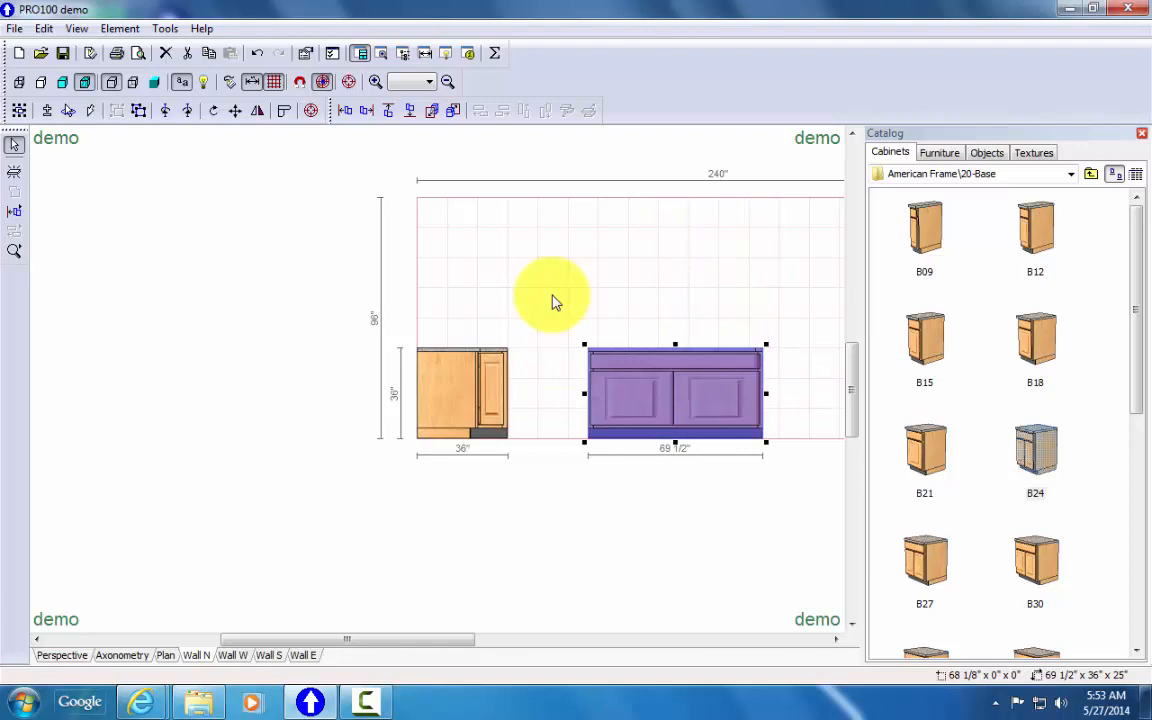
# Step: Set the B24 base cabinet's width to 36" in its properties
pyautogui.doubleClick(689, 392)
pyautogui.hotkey('ctrl', 'Tab')
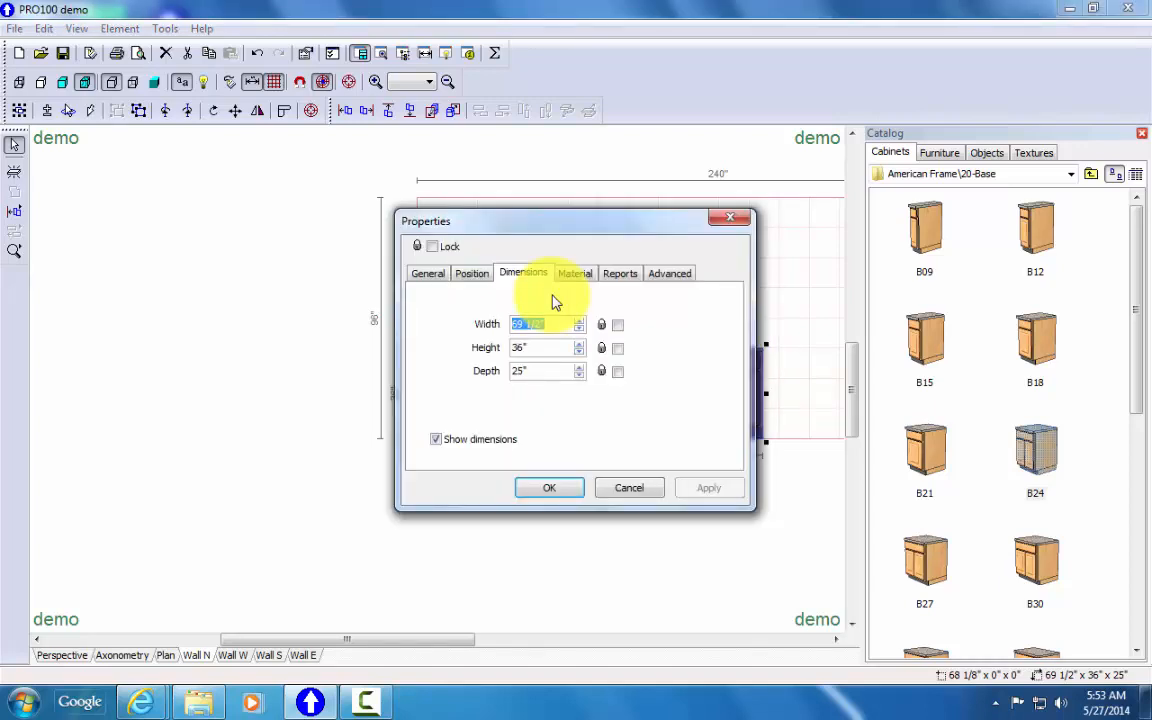
pyautogui.write('36')
pyautogui.press('Return')
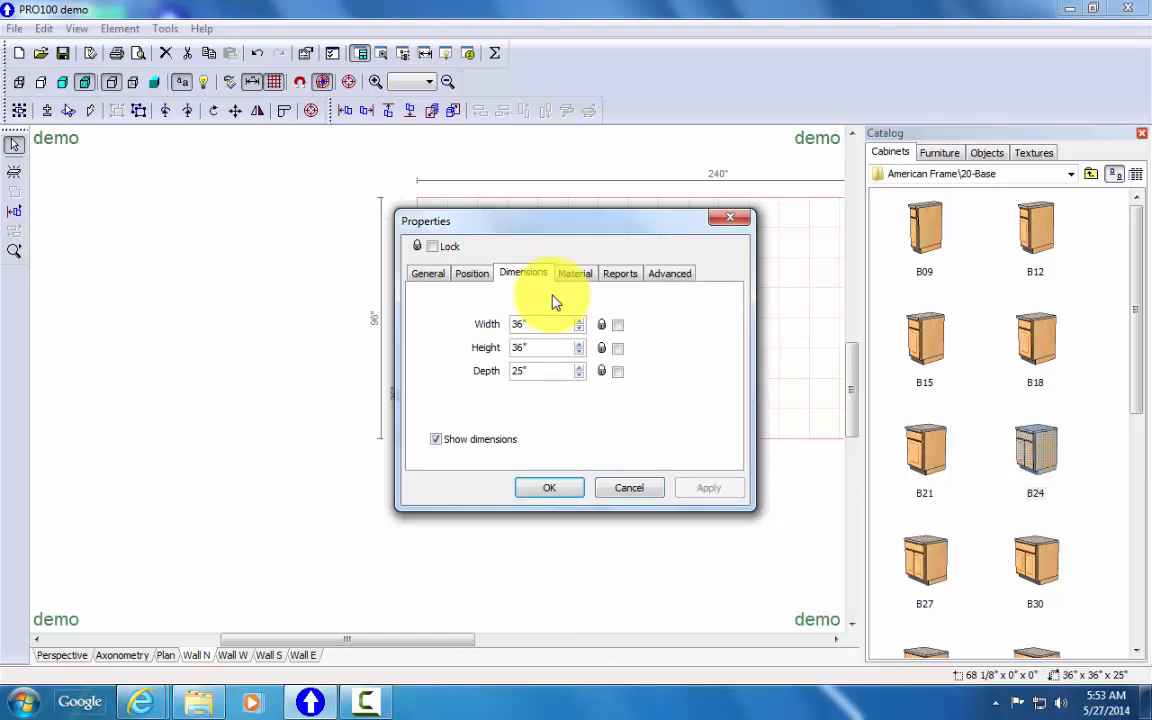
pyautogui.press('Return')
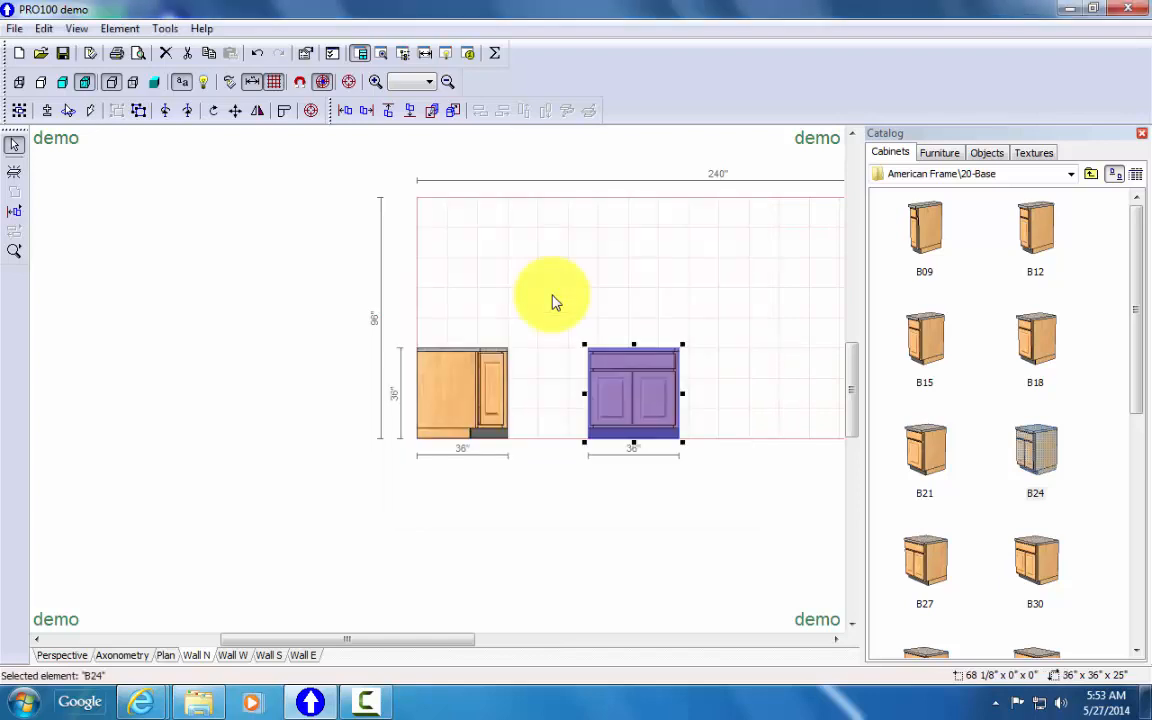
# Step: Undo the B24 cabinet's width changes back to 24", with it standing against the corner base cabinet
pyautogui.hotkey('ctrl', 'z')
pyautogui.hotkey('ctrl', 'z')
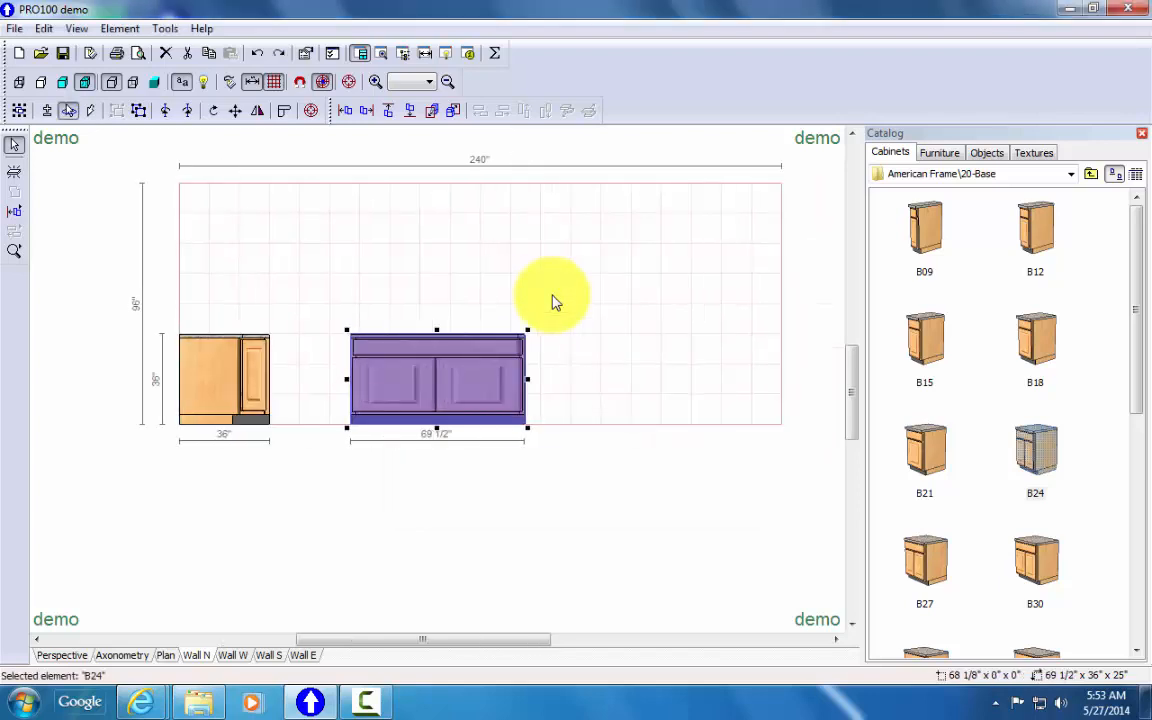
pyautogui.hotkey('ctrl', 'y')
pyautogui.hotkey('ctrl', 'y')
pyautogui.hotkey('ctrl', 'y')
pyautogui.hotkey('ctrl', 'y')
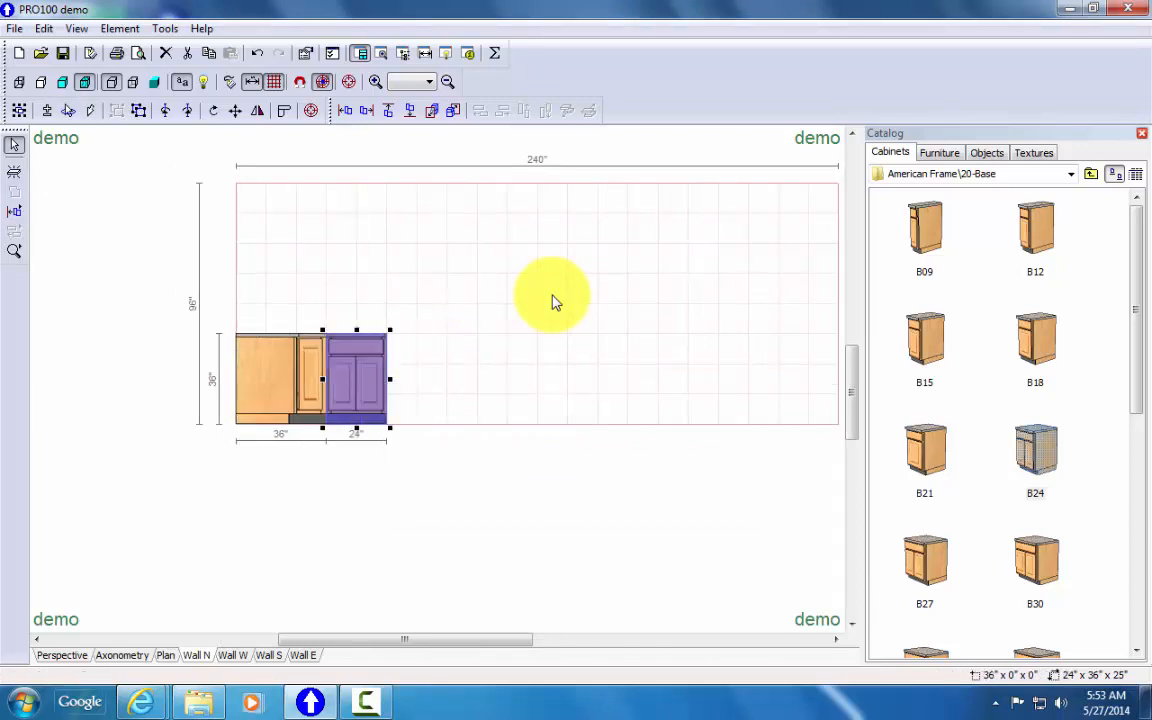
# Step: Insert a WDC2436 corner wall cabinet from the American Frame 11-Wall Corner folder into the north wall's upper corner
pyautogui.press('BackSpace')
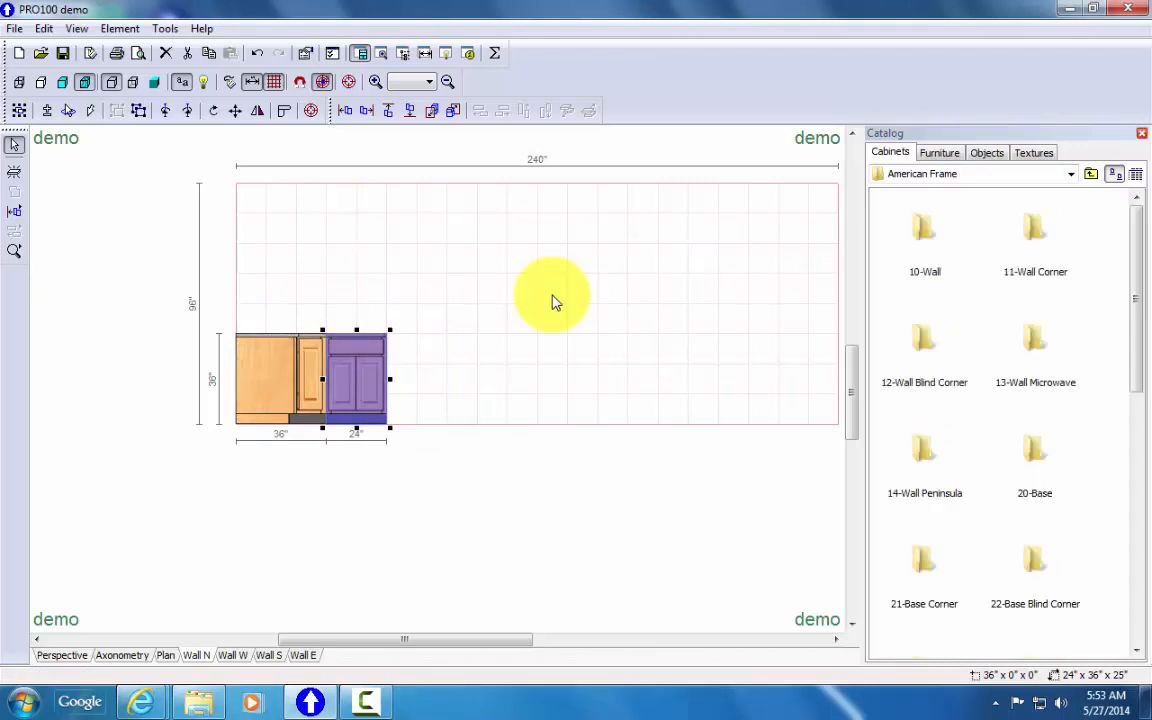
pyautogui.press('Return')
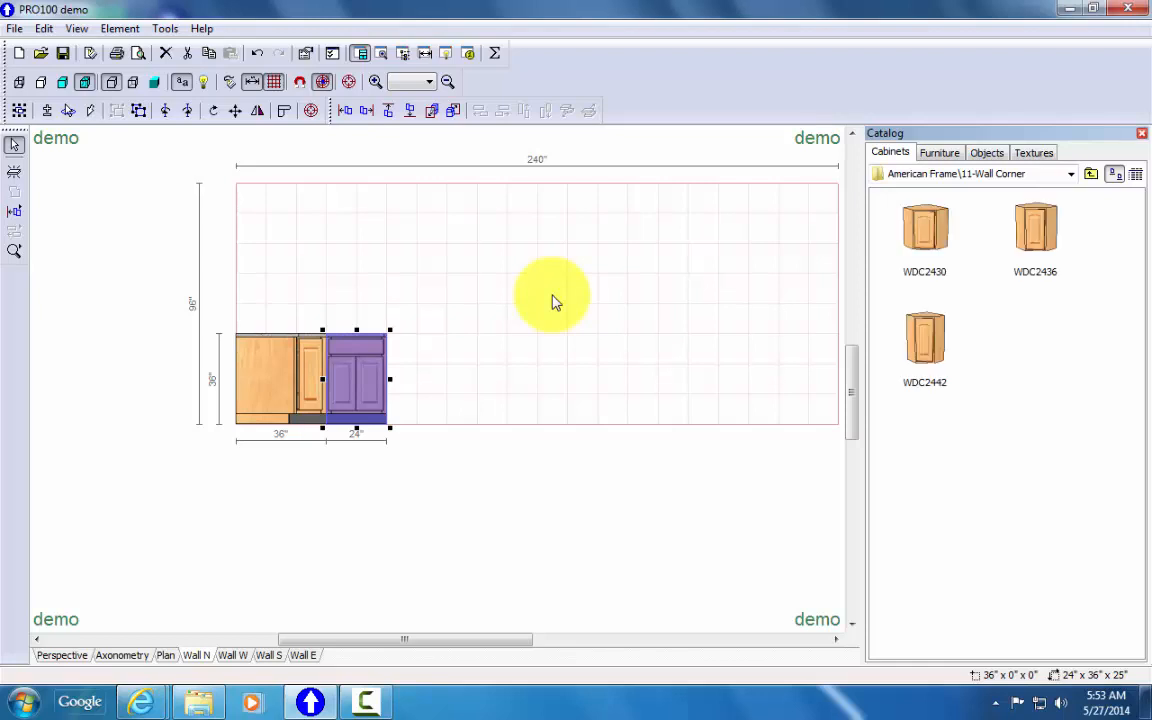
pyautogui.press('Right')
pyautogui.press('Return')
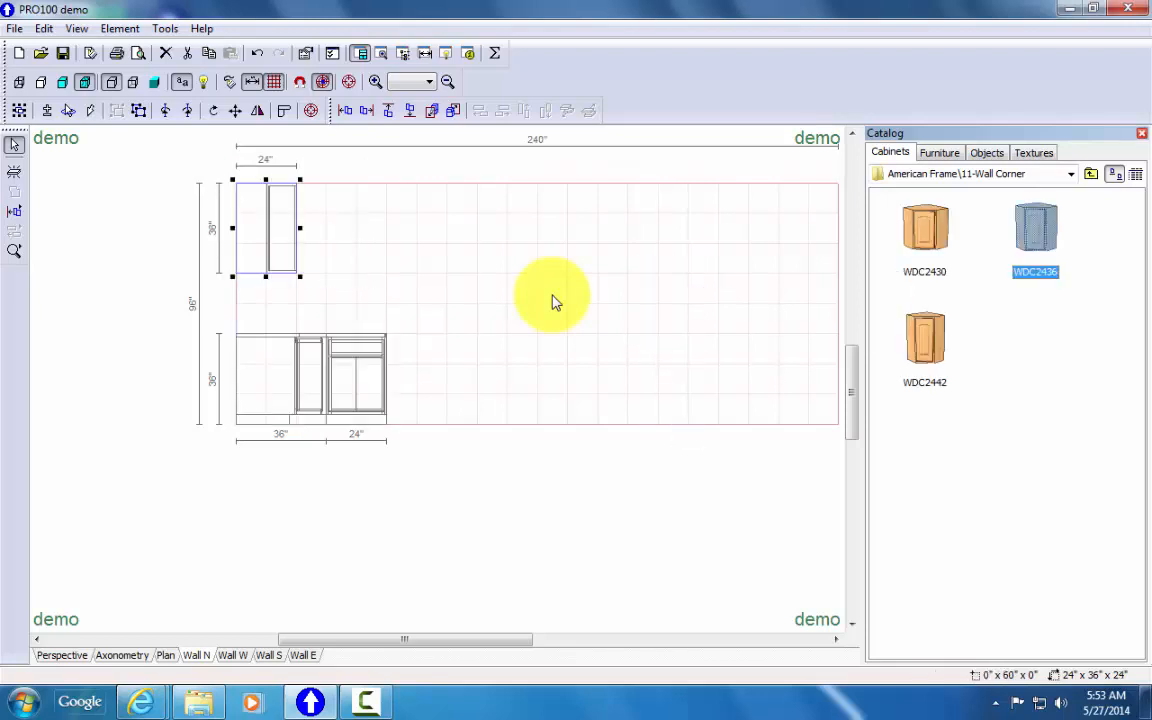
# Step: Place a W2142 cabinet from the 10-Wall folder near the corner wall cabinet, and replace it with a W2130
pyautogui.press('BackSpace')
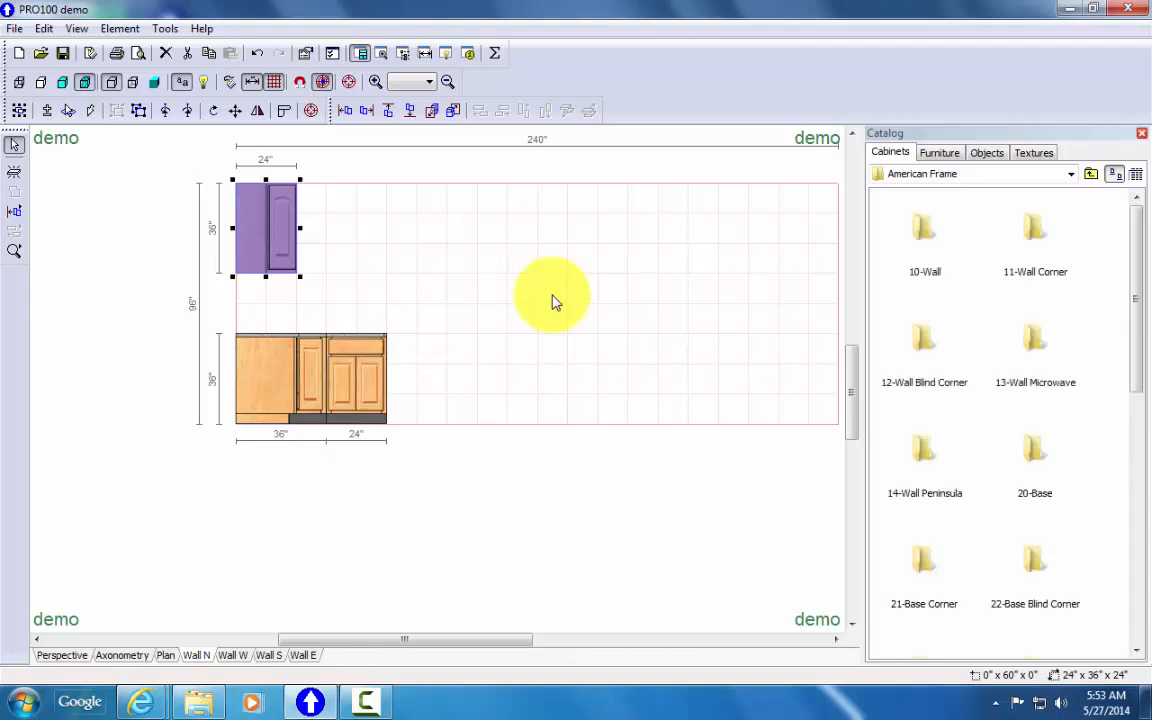
pyautogui.press('Right')
pyautogui.press('Return')
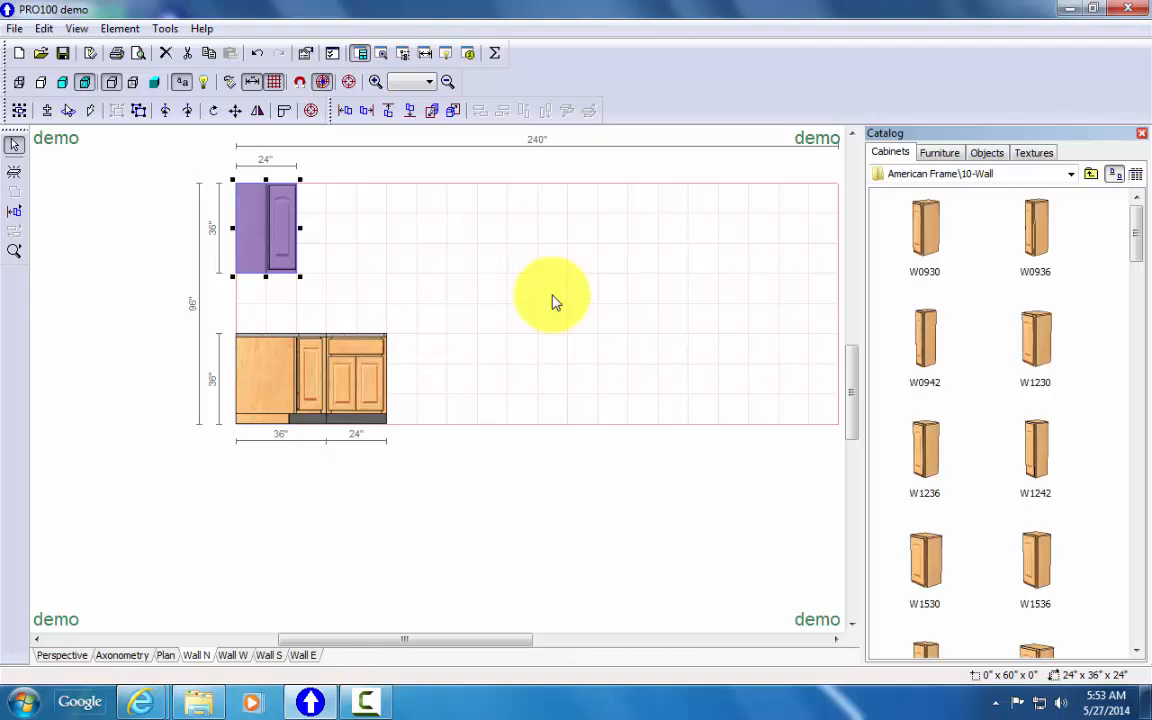
pyautogui.scroll(-5, 555, 302)
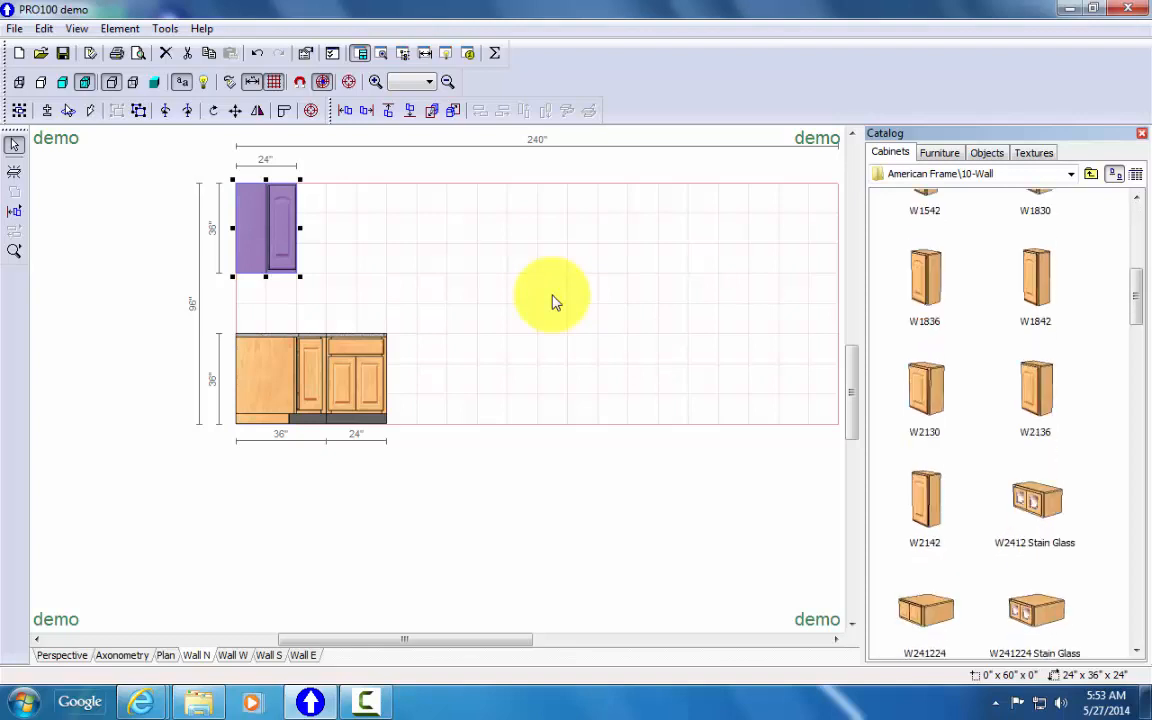
pyautogui.moveTo(926, 500)
pyautogui.mouseDown()
pyautogui.moveTo(835, 449)
pyautogui.moveTo(703, 331)
pyautogui.moveTo(368, 235)
pyautogui.mouseUp()
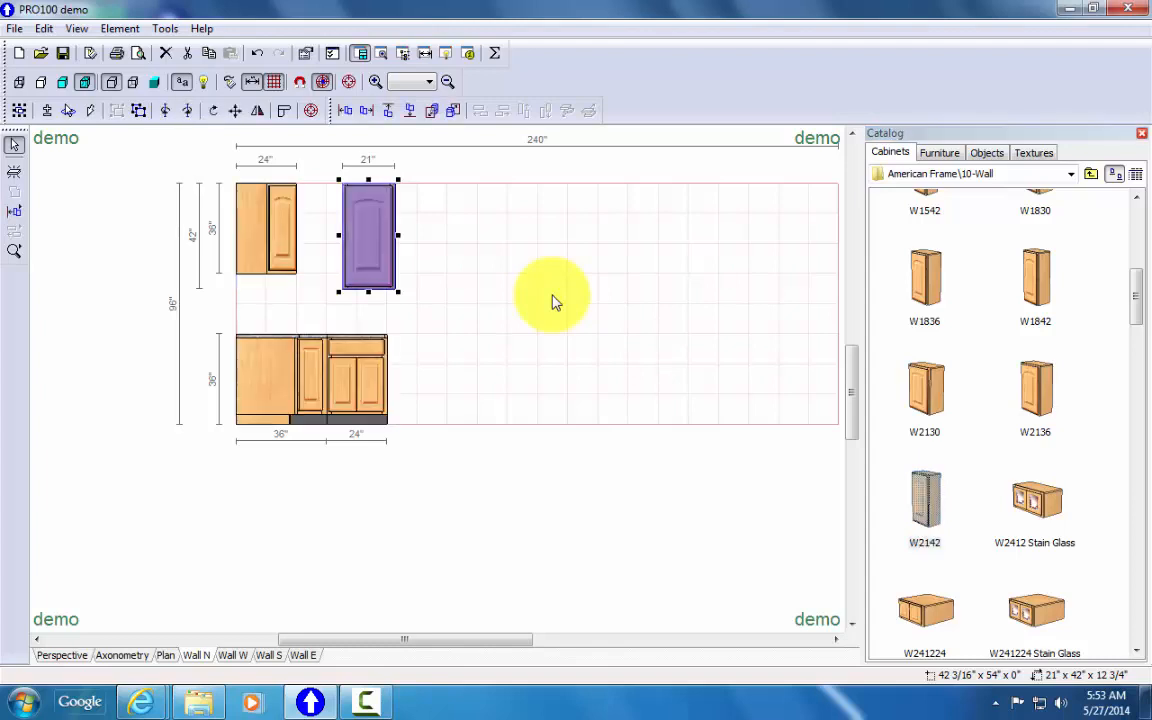
pyautogui.press('Delete')
pyautogui.moveTo(926, 389)
pyautogui.mouseDown()
pyautogui.moveTo(934, 394)
pyautogui.moveTo(353, 221)
pyautogui.mouseUp()
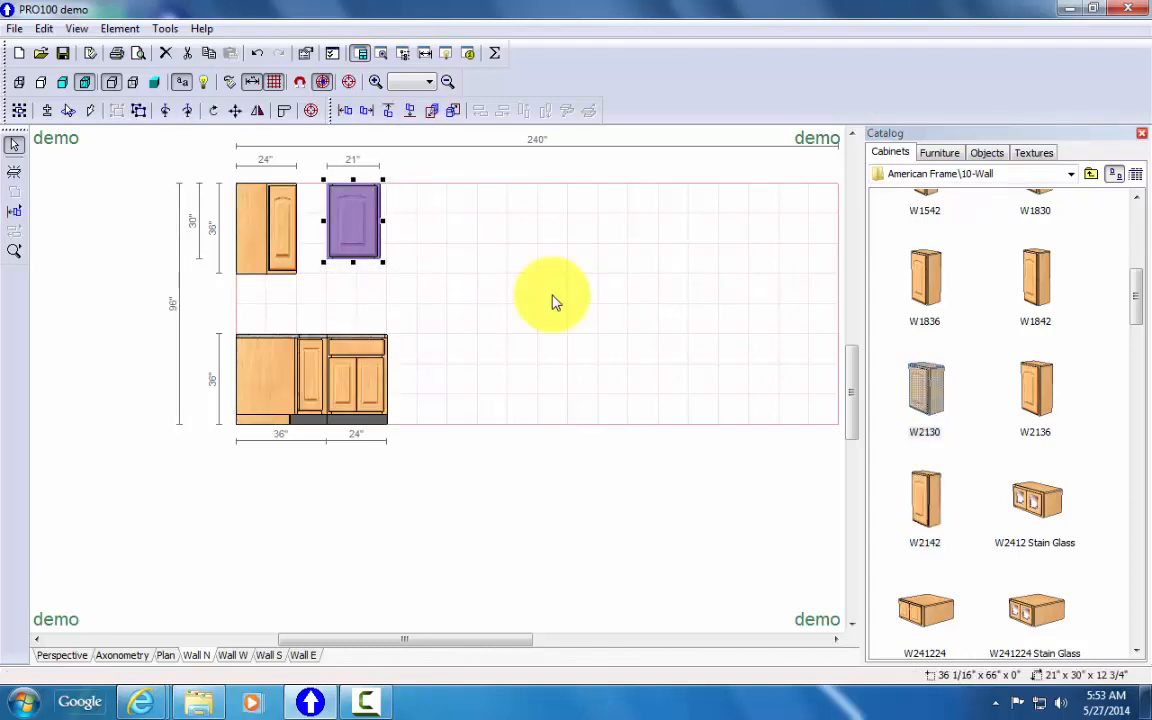
# Step: Set the WDC2436 corner wall cabinet's bottom position to 54"
pyautogui.click(266, 228)
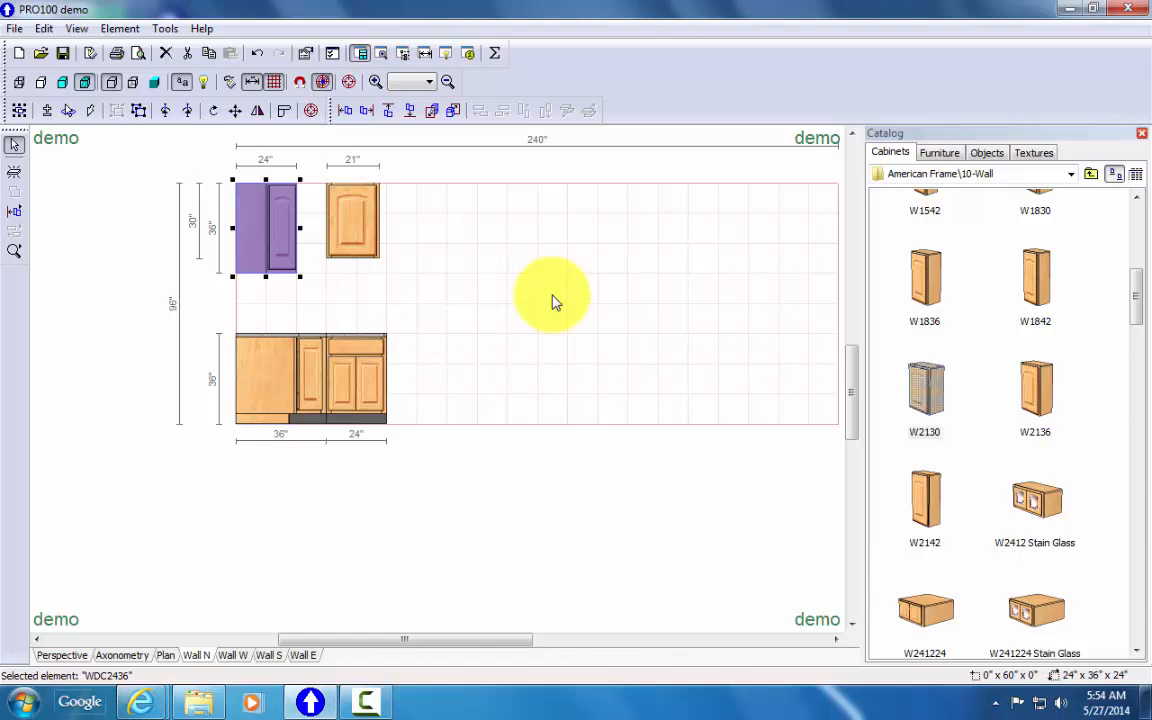
pyautogui.hotkey('alt', 'Return')
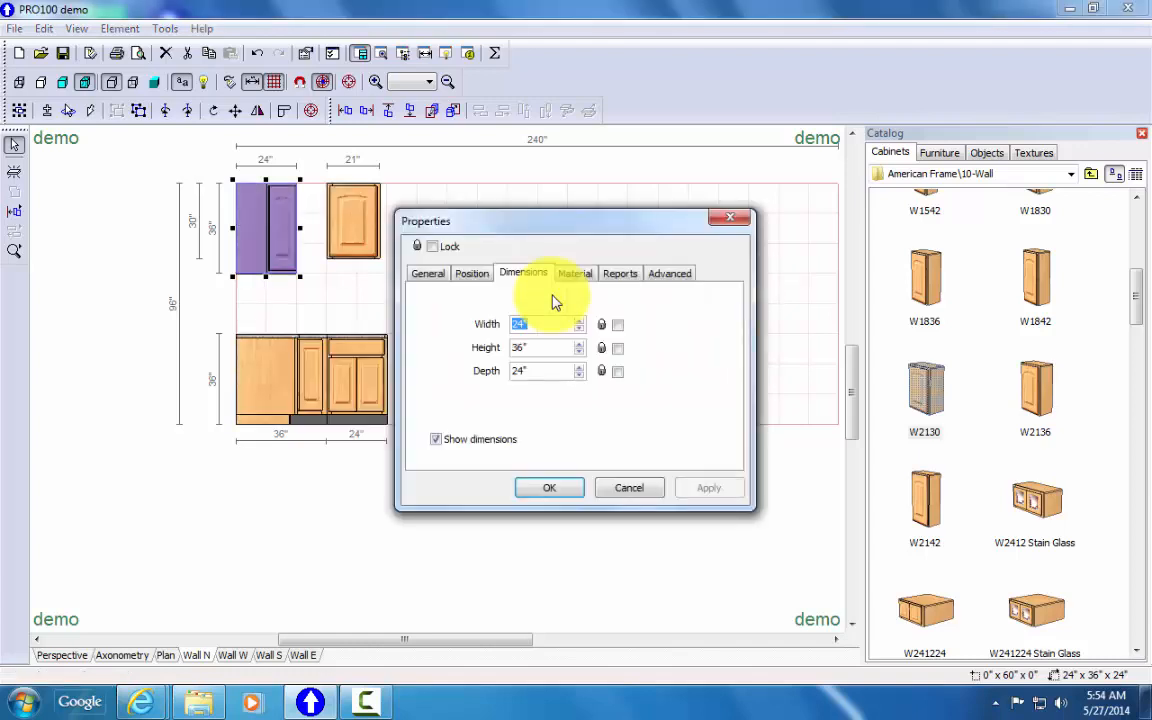
pyautogui.click(472, 273)
pyautogui.click(579, 352)
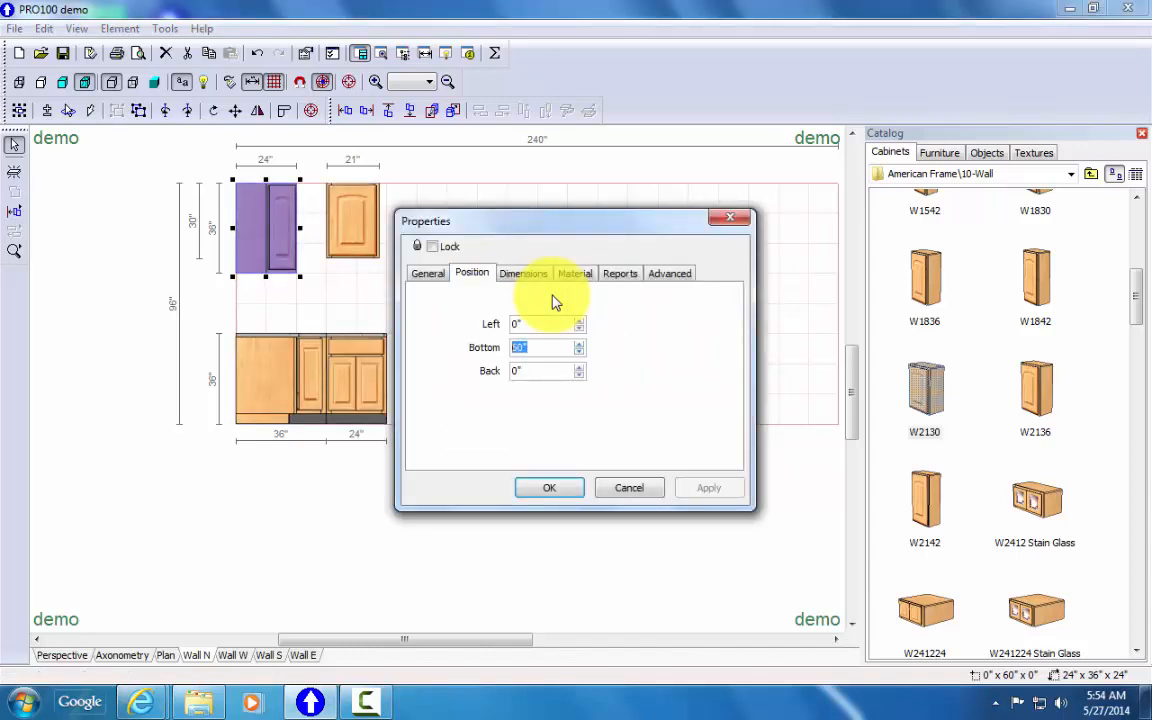
pyautogui.write('54')
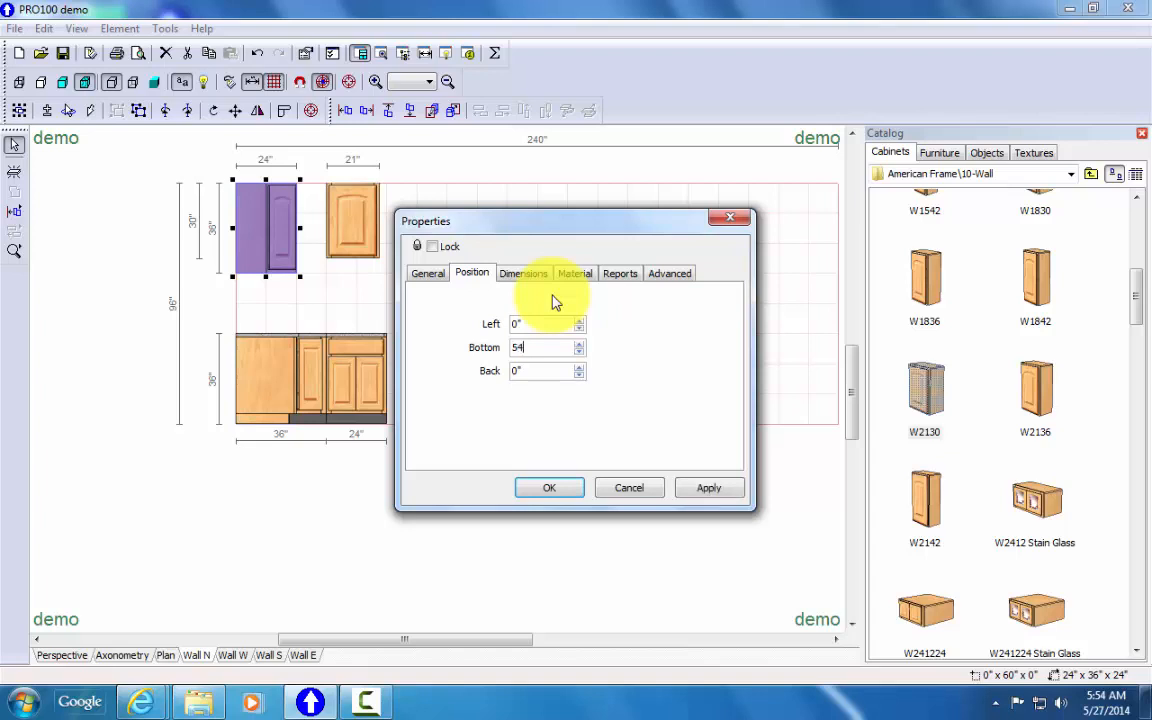
pyautogui.click(709, 488)
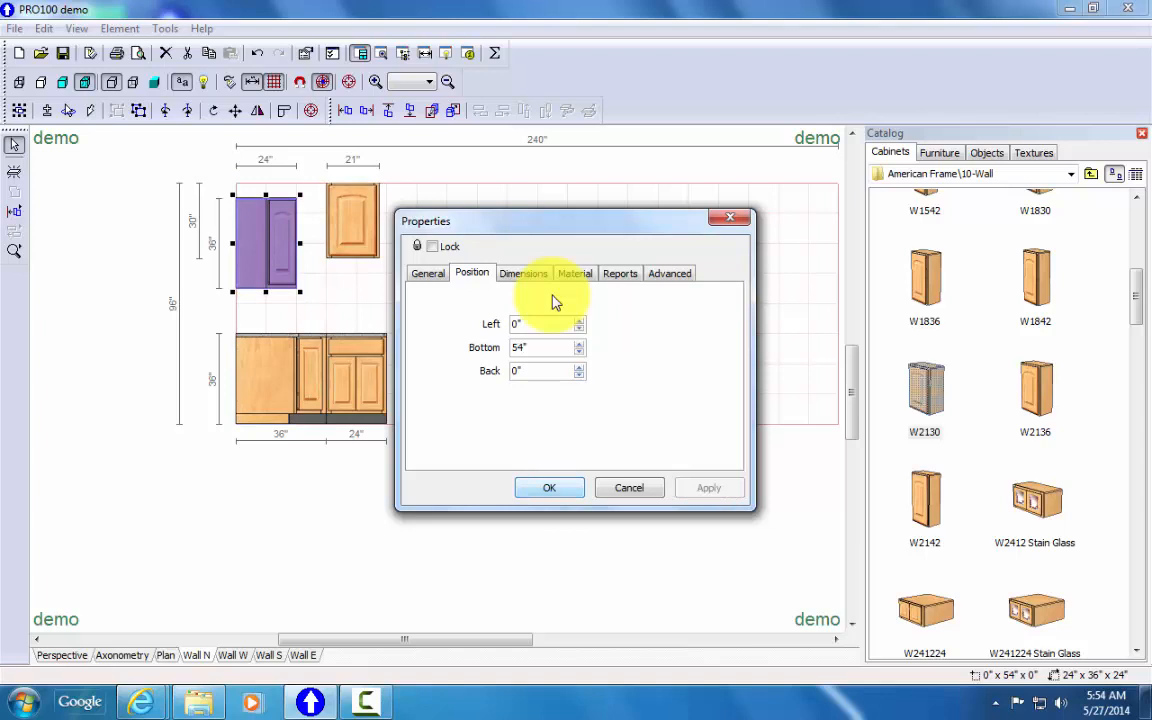
pyautogui.press('Return')
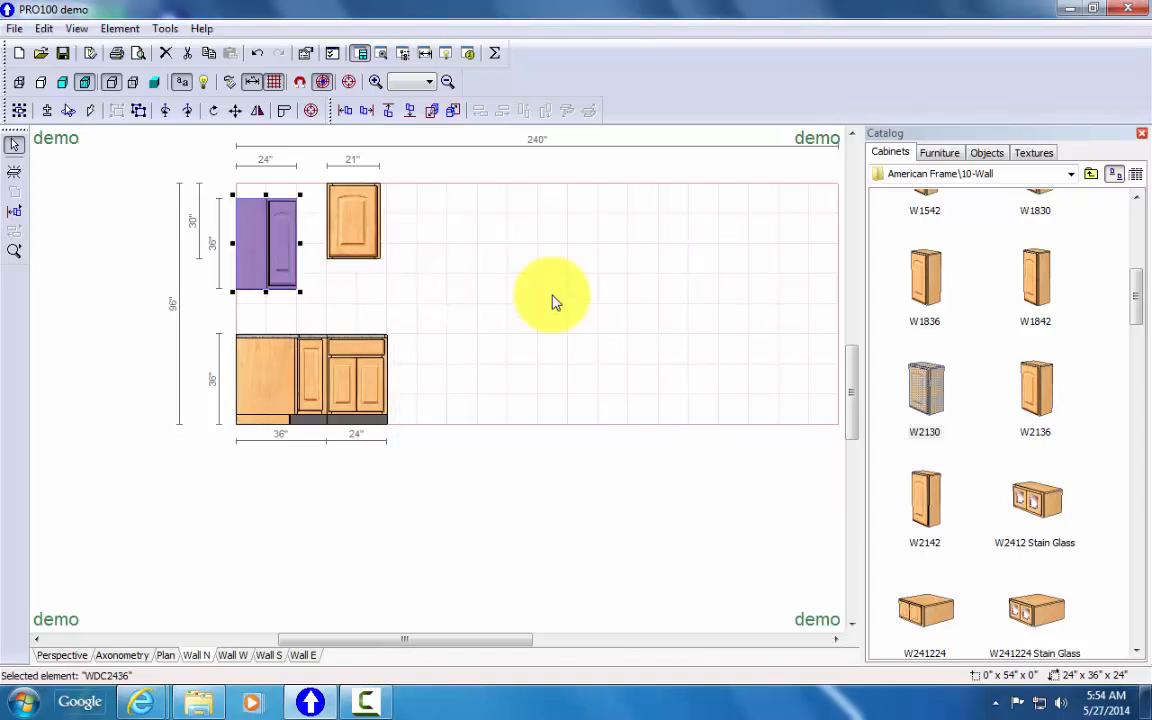
# Step: Move the W2130 cabinet against the corner wall cabinet's side and align the bottoms of both wall cabinets
pyautogui.moveTo(355, 225); pyautogui.dragTo(325, 231)
pyautogui.click(265, 243)
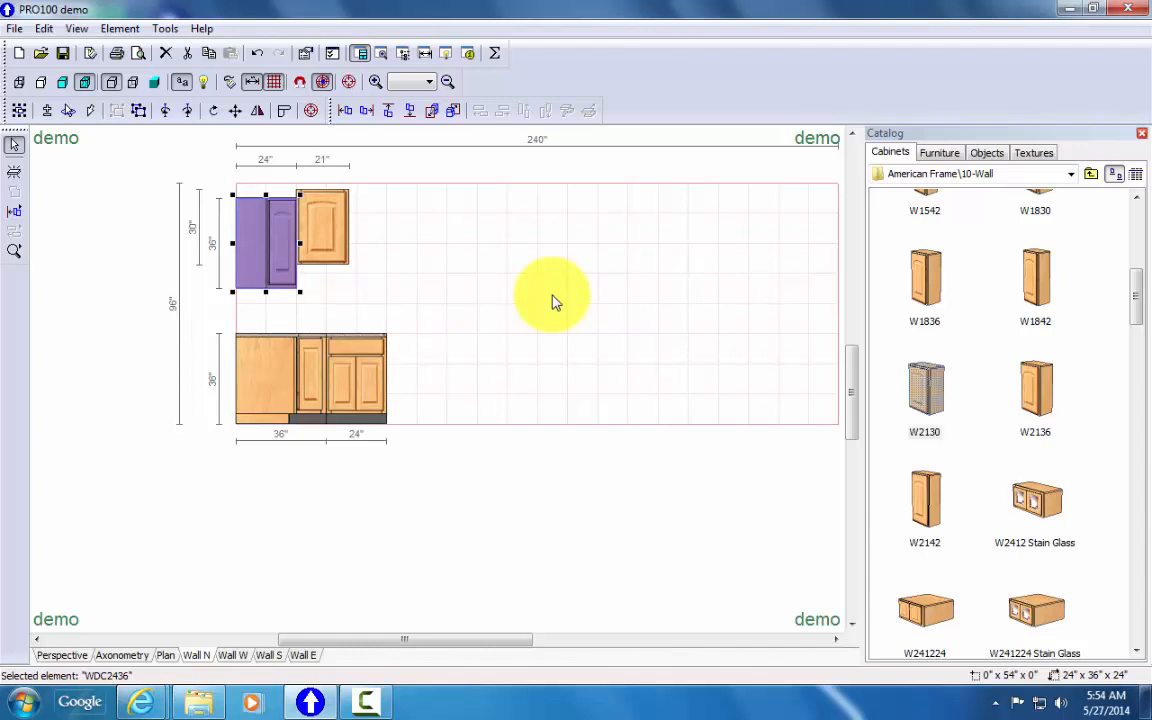
pyautogui.press('shift')
pyautogui.keyDown('shift'); pyautogui.click(322, 228); pyautogui.keyUp('shift')
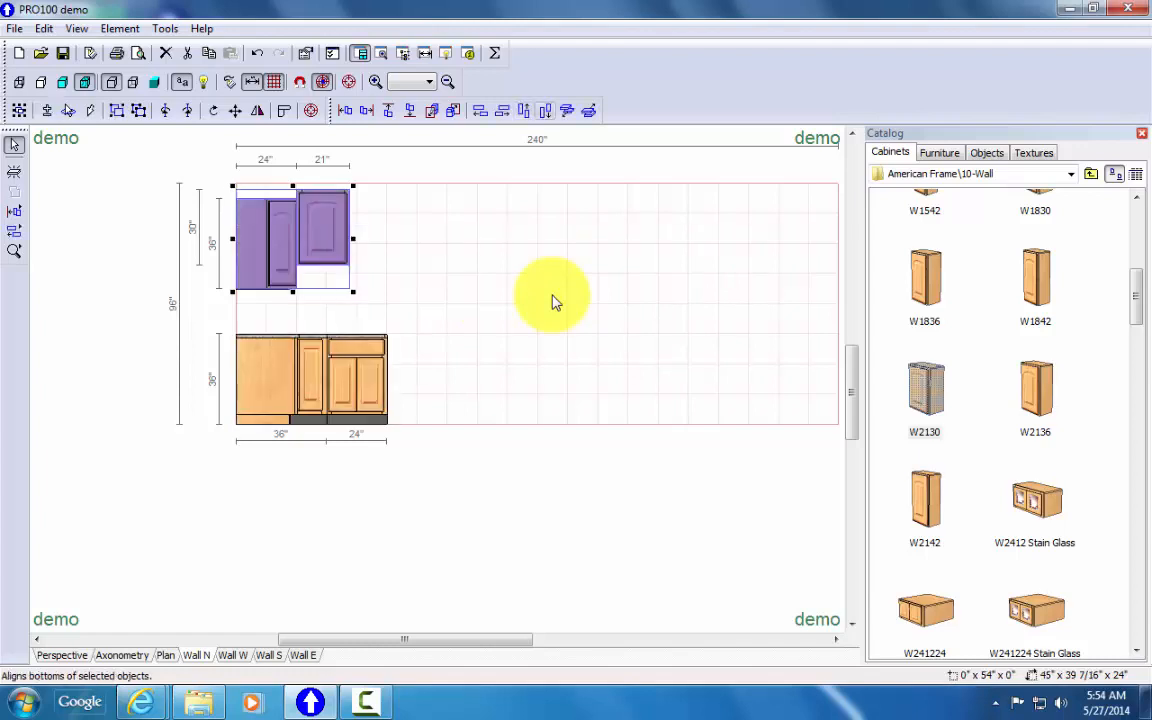
pyautogui.click(545, 110)
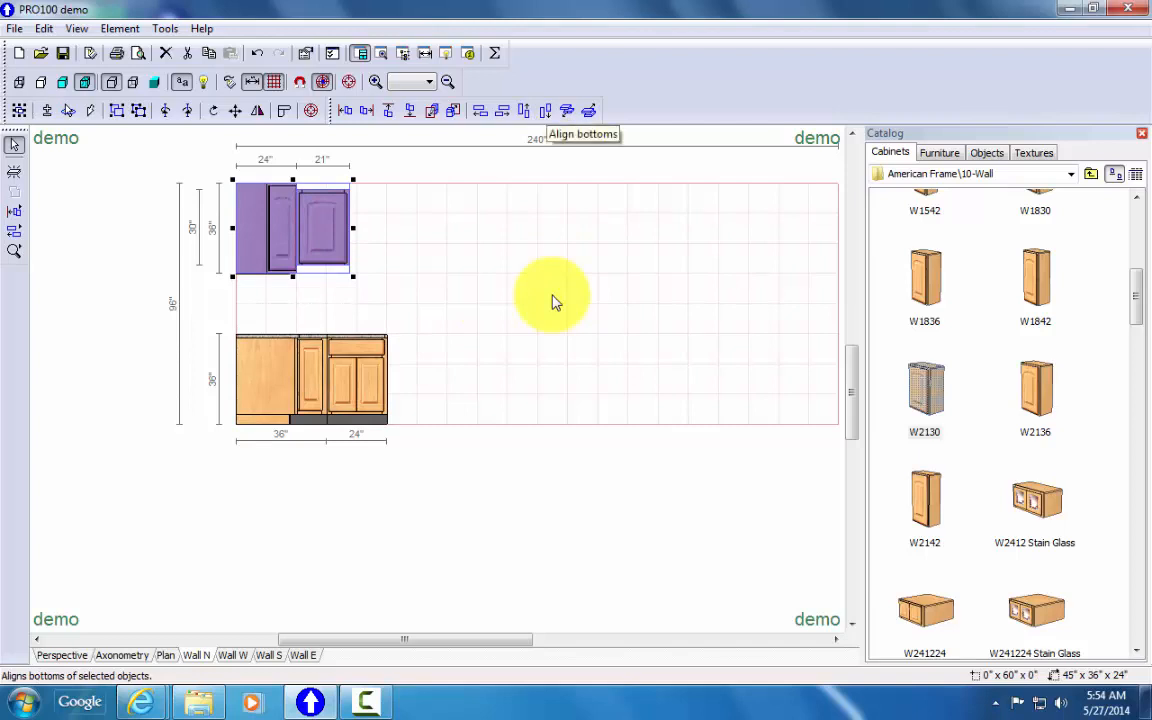
pyautogui.hotkey('ctrl', 'z')
pyautogui.click(553, 297)
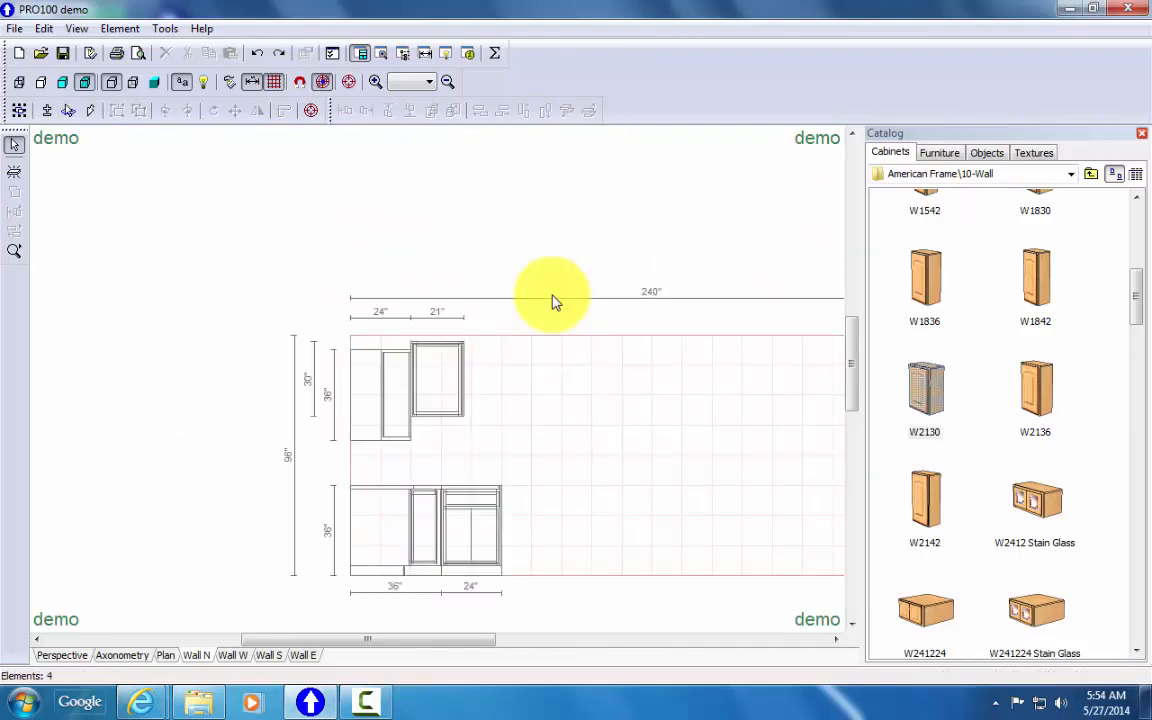
pyautogui.hotkey('ctrl', 'z')
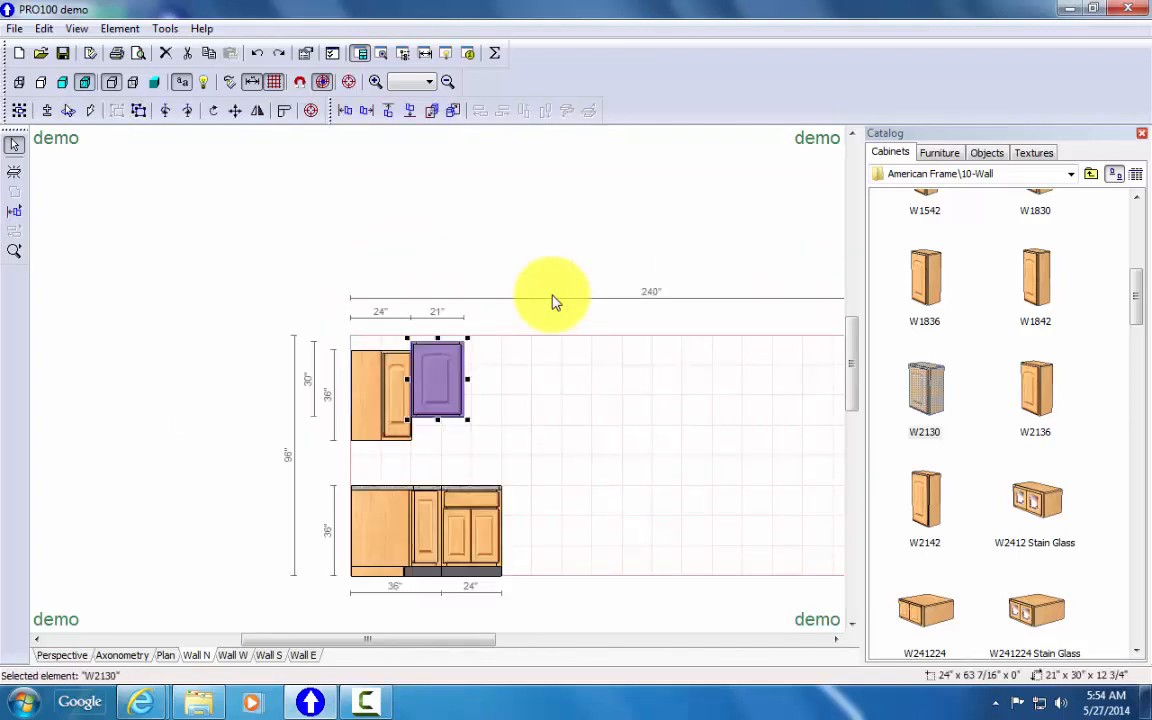
pyautogui.hotkey('ctrl', 'z')
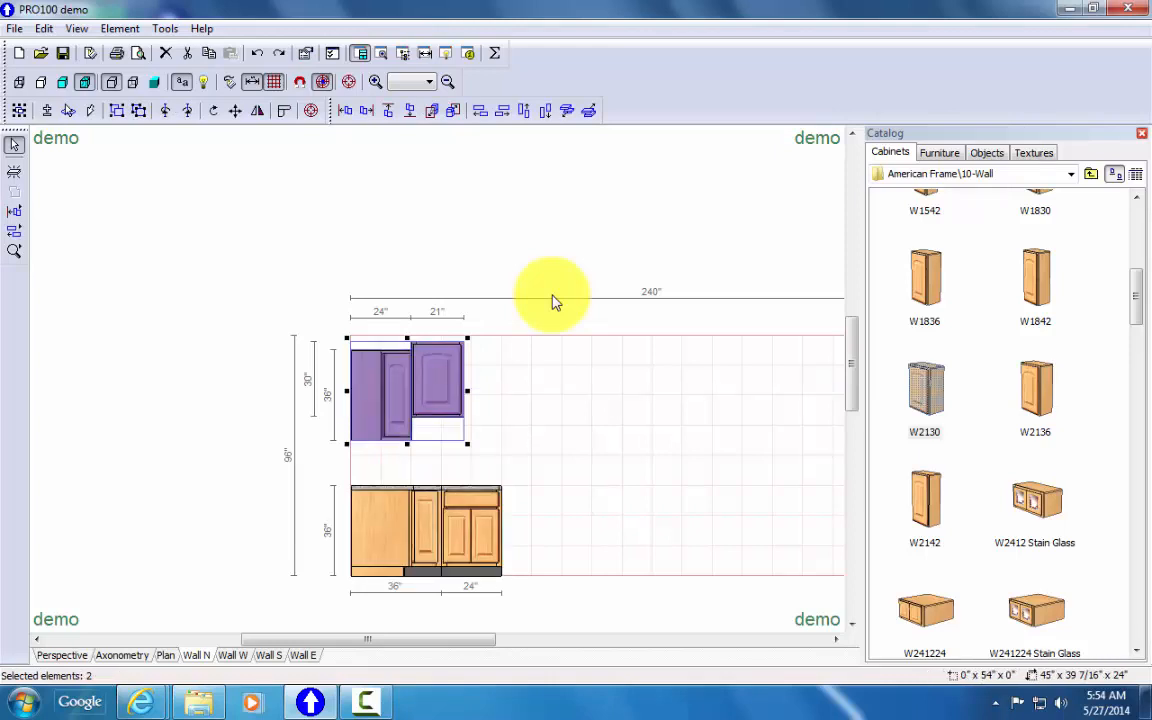
pyautogui.click(410, 111)
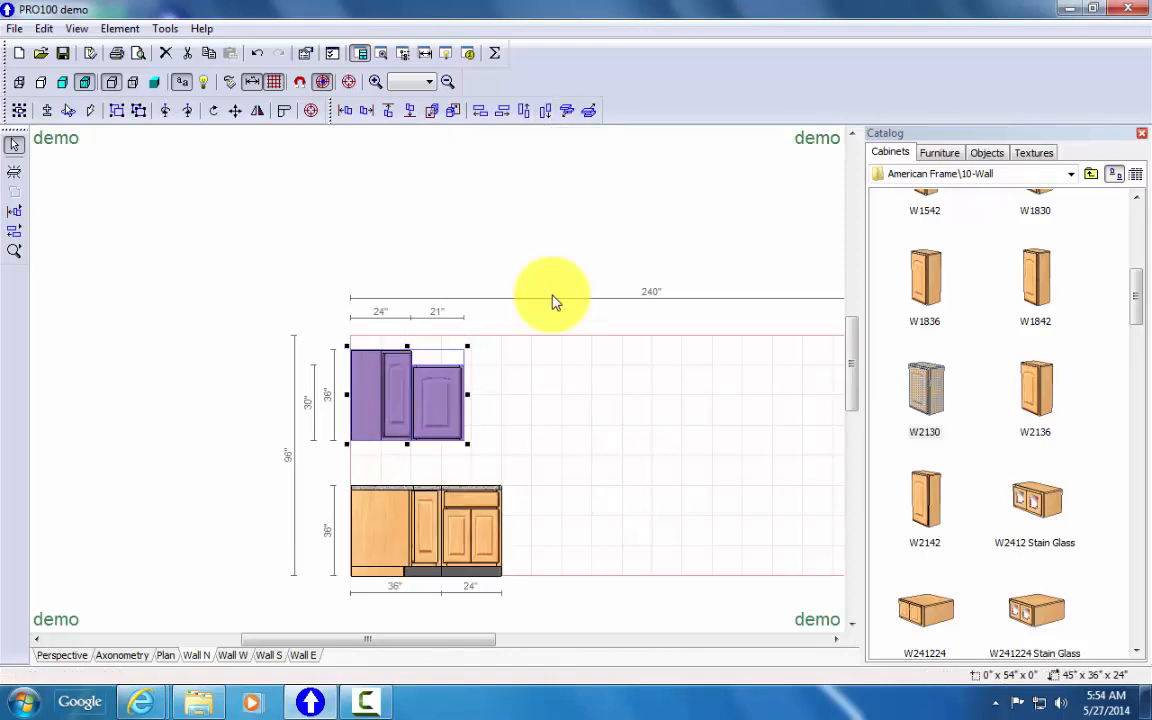
pyautogui.click(553, 296)
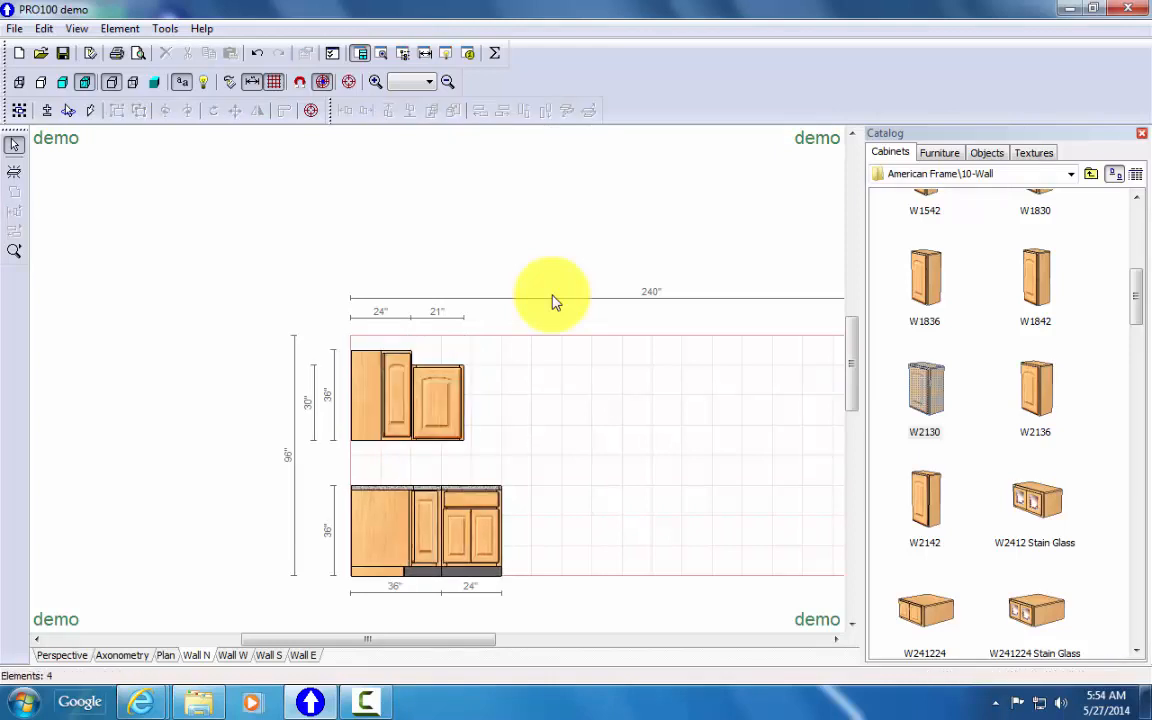
# Step: Insert the gc5nhaxsy-lg-1 refrigerator from the Objects catalog's Appliances\Refrigerators folder on the north wall beside the 24" base cabinet
pyautogui.click(987, 153)
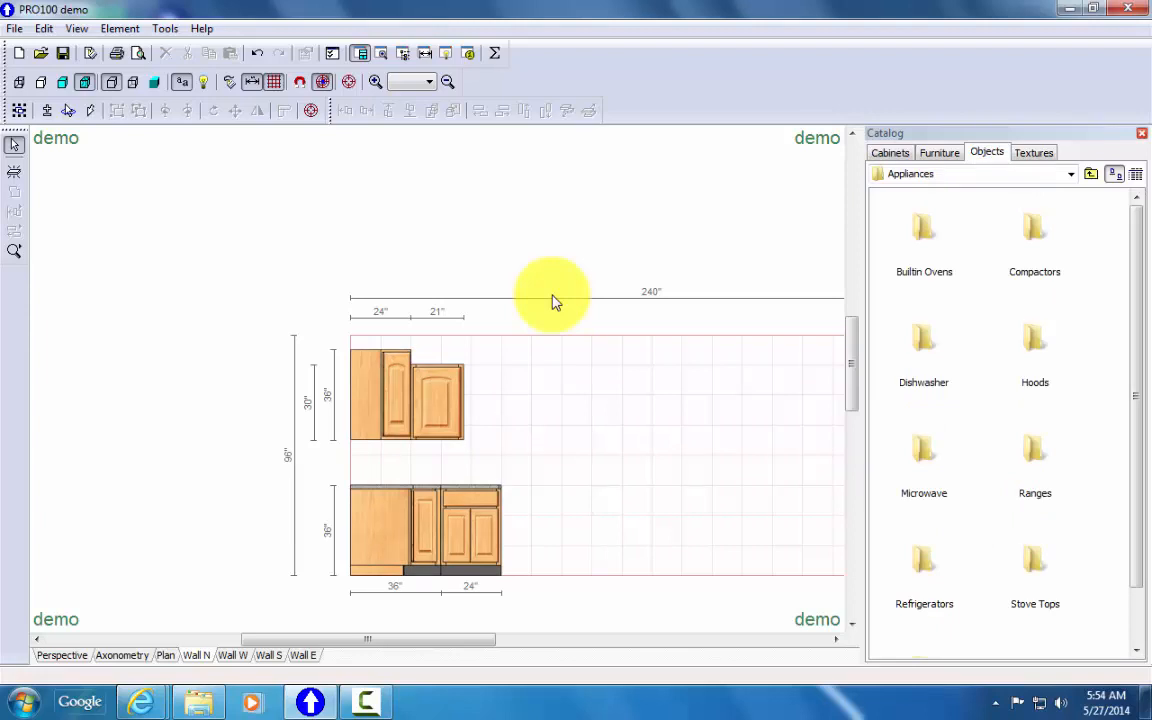
pyautogui.doubleClick(924, 565)
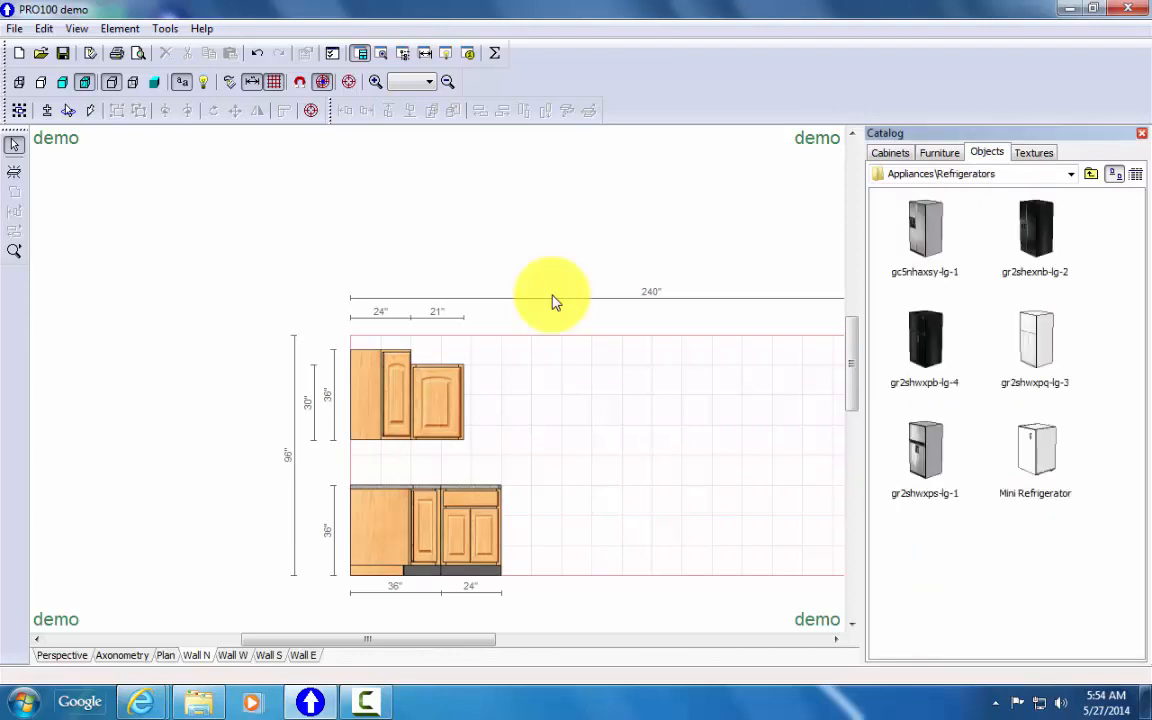
pyautogui.moveTo(916, 241)
pyautogui.mouseDown()
pyautogui.moveTo(604, 485)
pyautogui.moveTo(547, 485)
pyautogui.mouseUp()
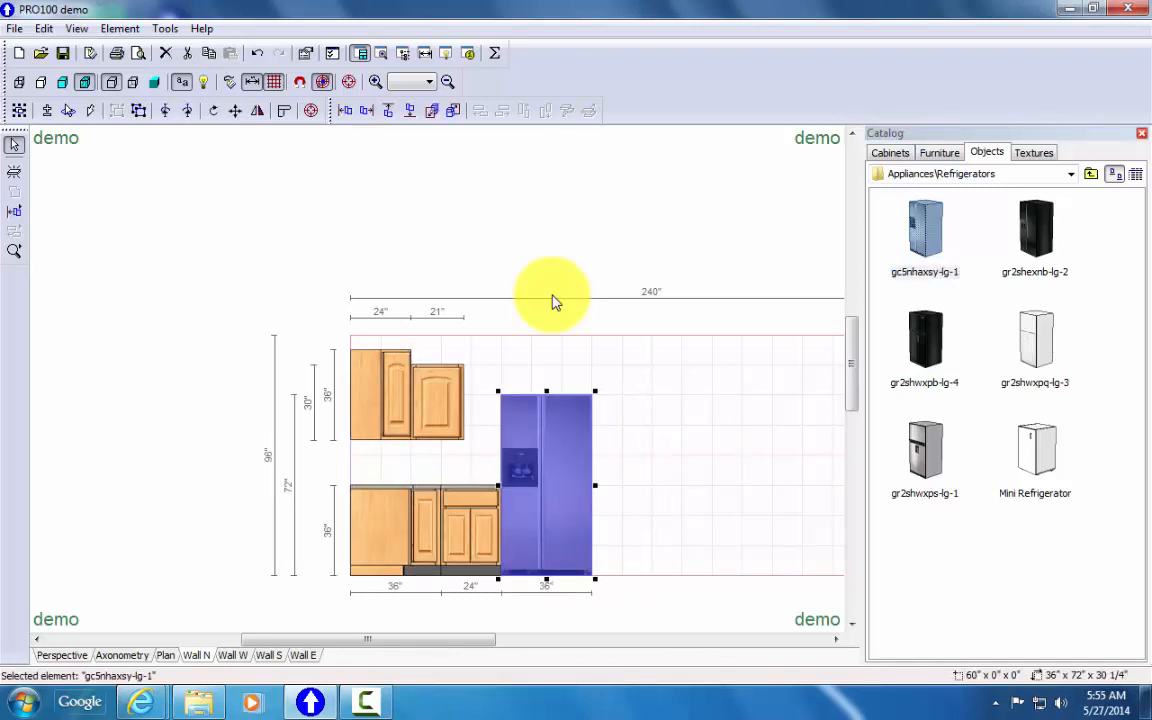
pyautogui.click(1091, 174)
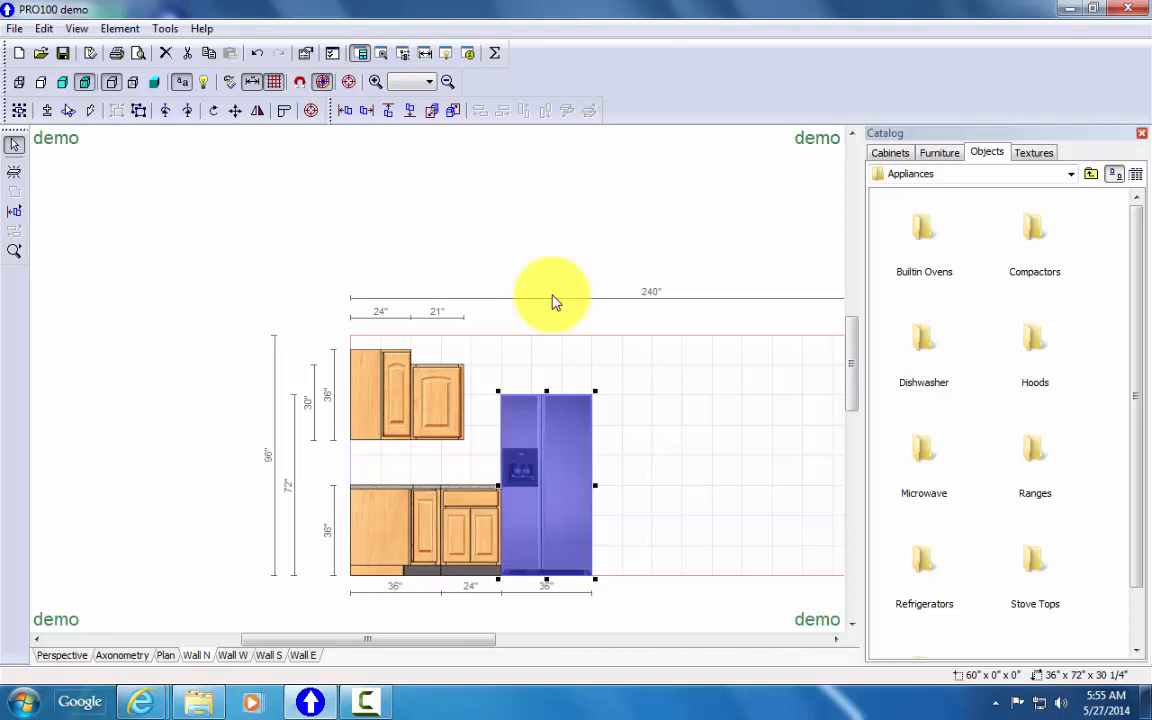
pyautogui.scroll(-2, 1000, 420)
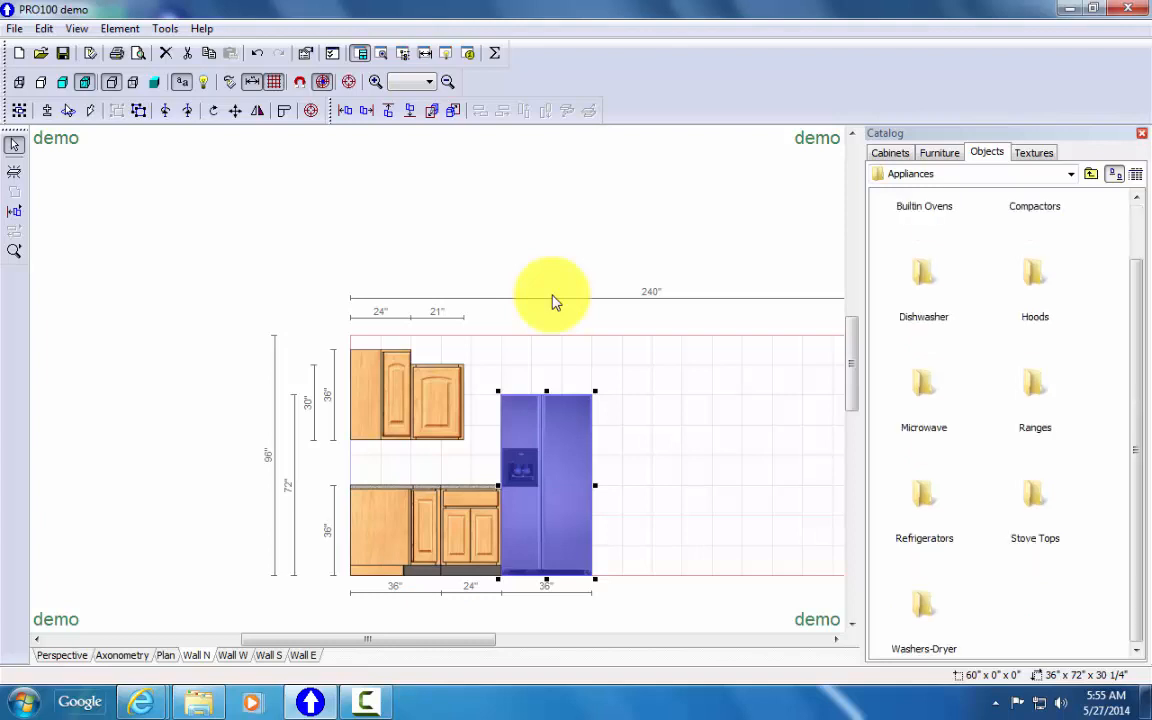
pyautogui.scroll(2, 1000, 420)
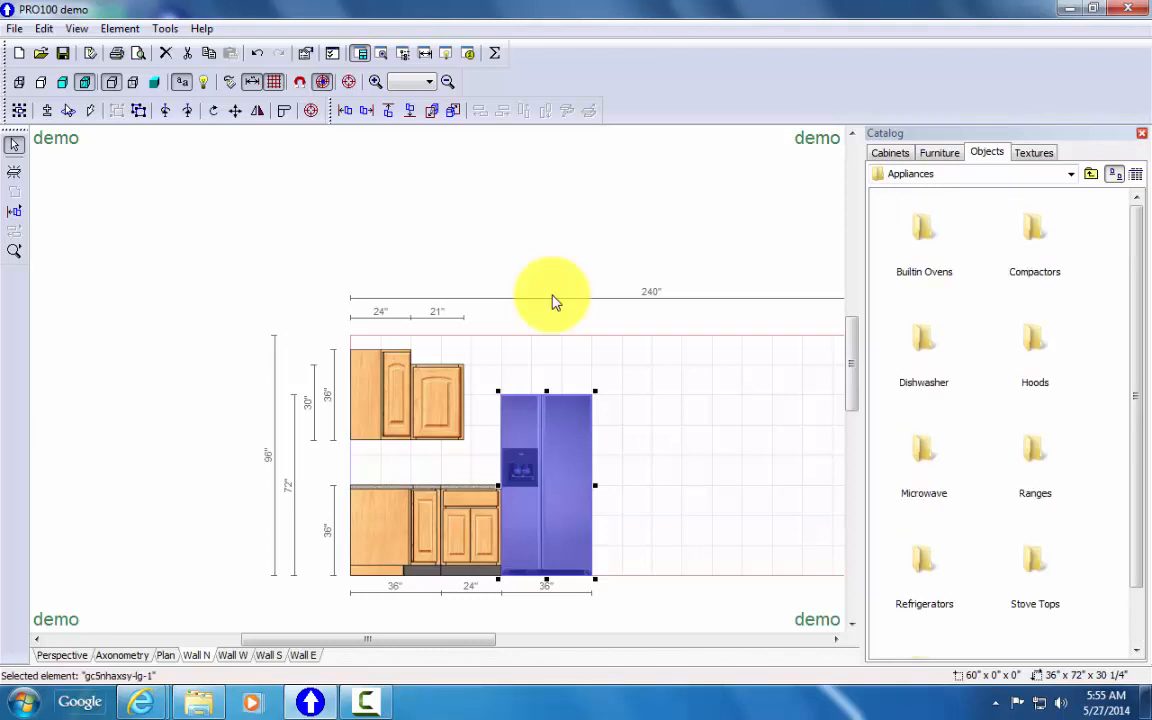
pyautogui.click(552, 296)
# Step: Draw a rectangular element beside the refrigerator, stretched down to the floor to about 38 5/16" x 88 3/16", and delete it
pyautogui.scroll(2, 552, 296)
pyautogui.moveTo(552, 296); pyautogui.dragTo(529, 173, button='middle')
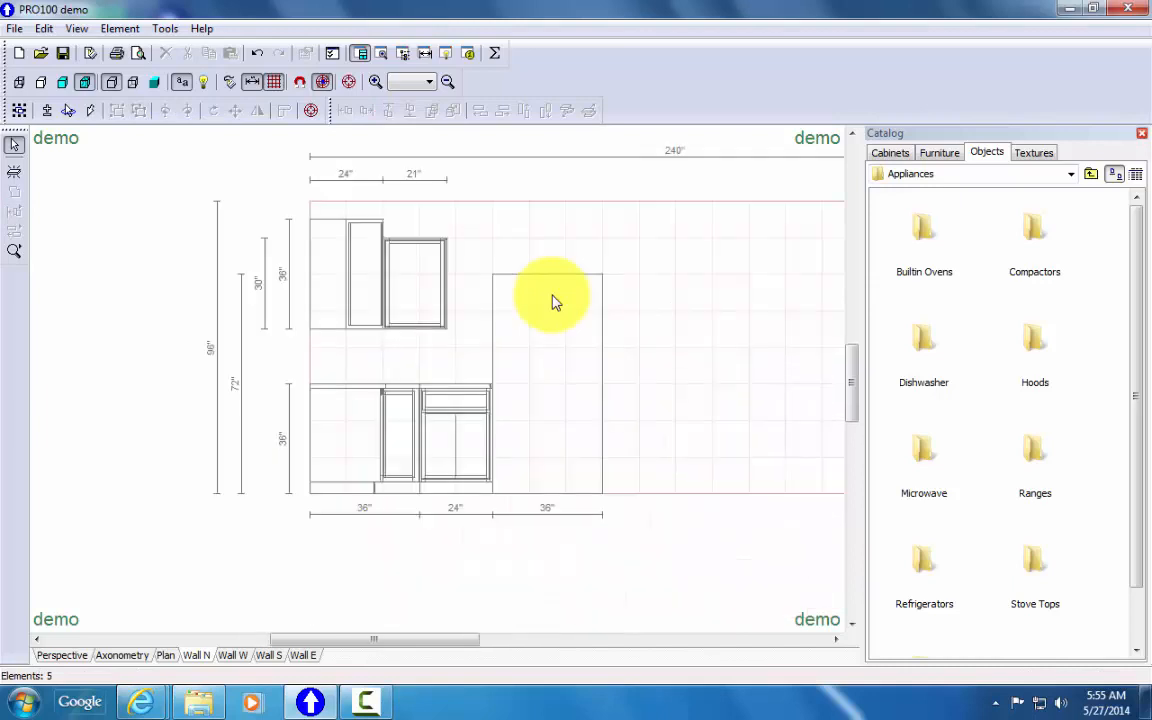
pyautogui.scroll(1, 555, 302)
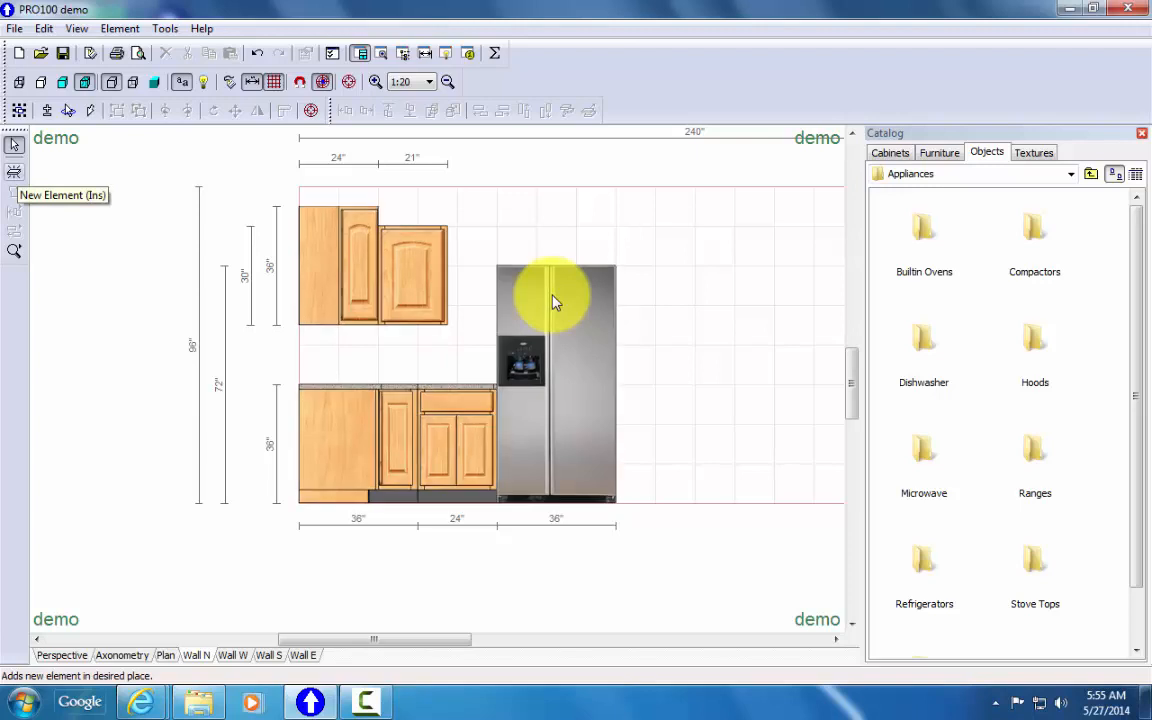
pyautogui.press('Insert')
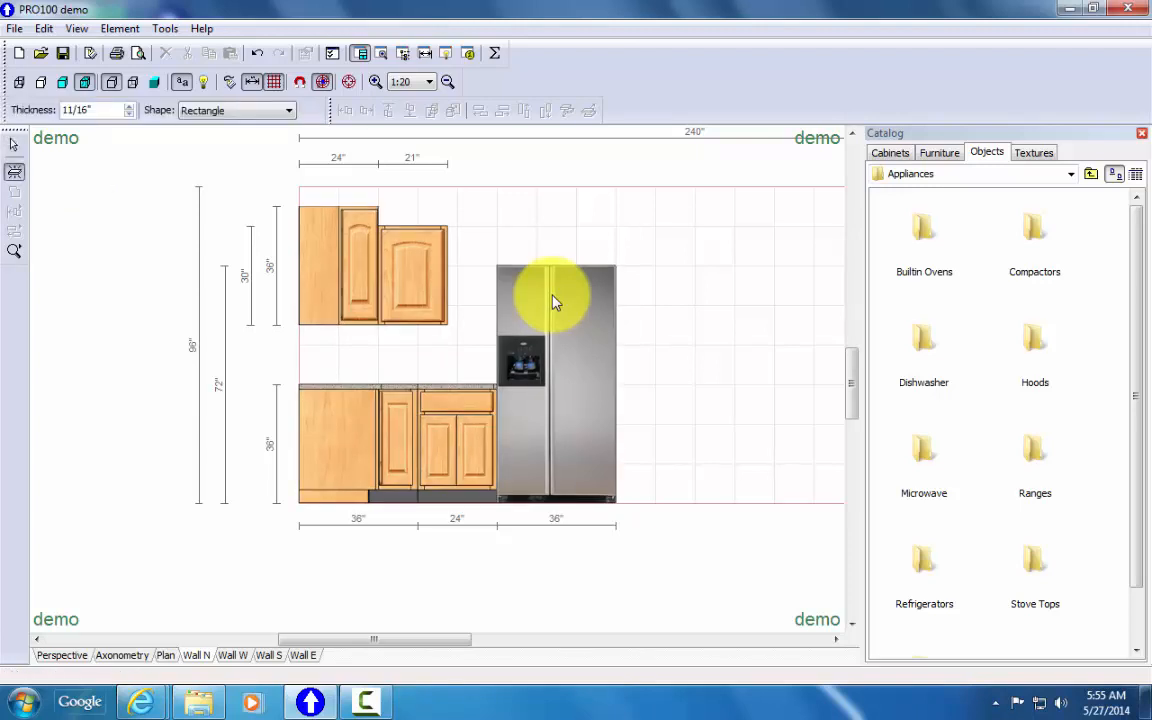
pyautogui.hotkey('ctrl', 'Down')
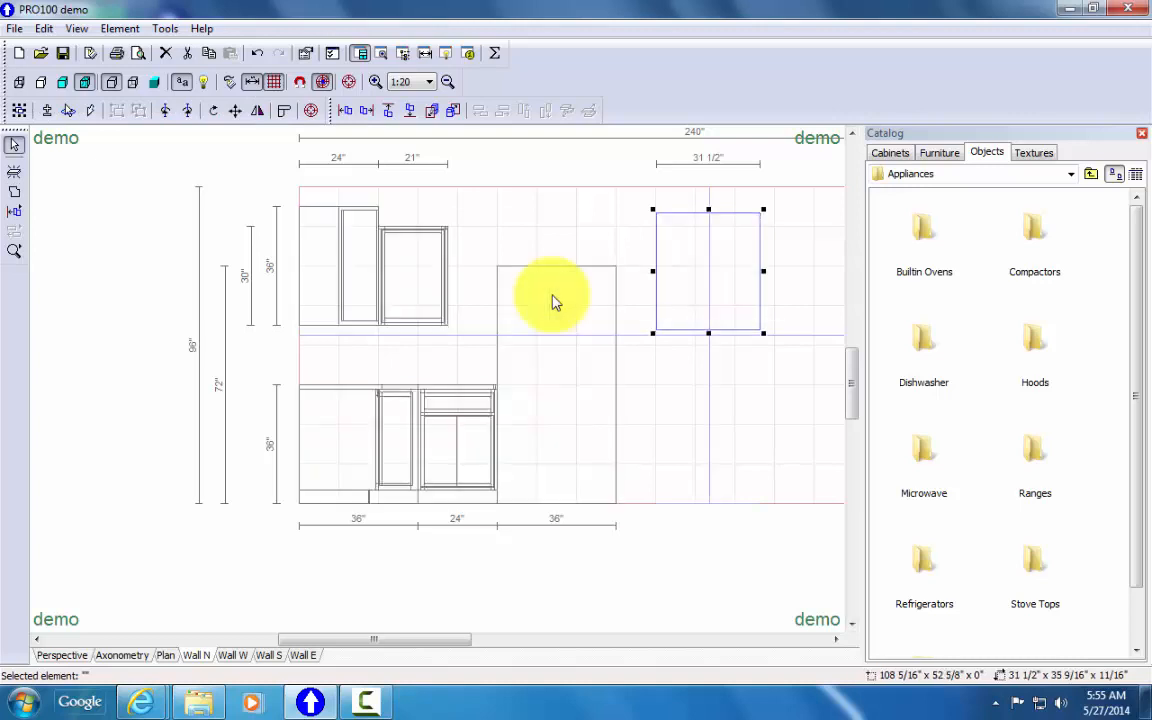
pyautogui.hotkey('ctrl', 'Right')
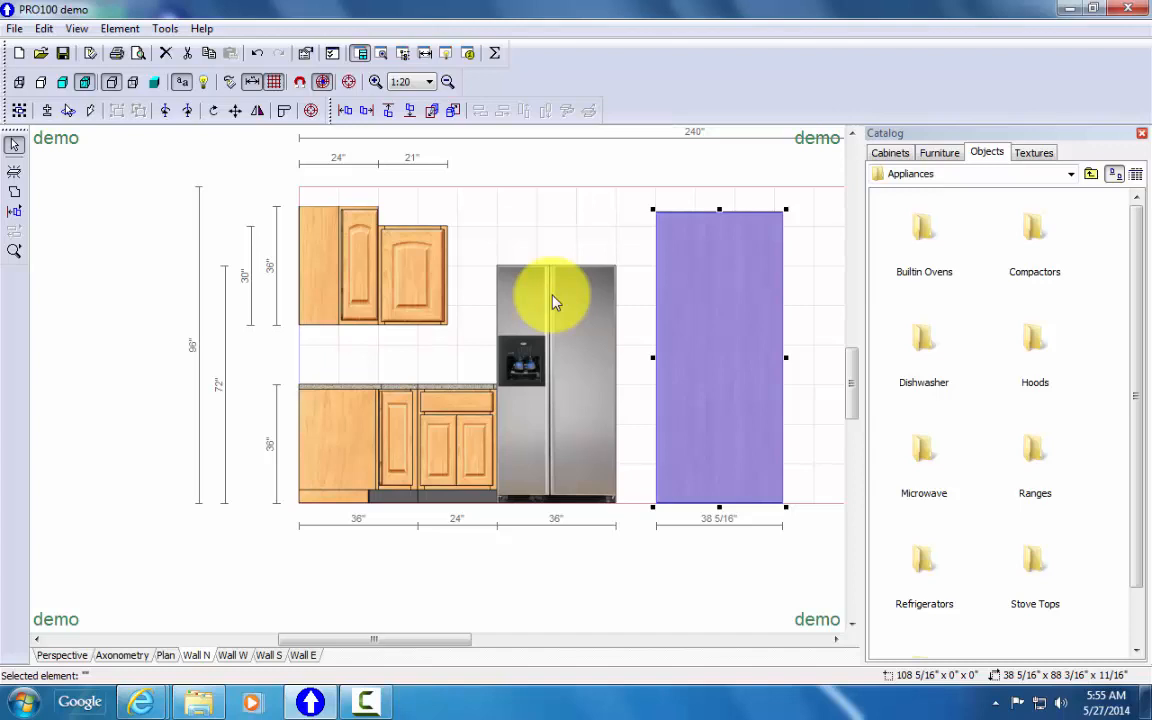
pyautogui.press('Delete')
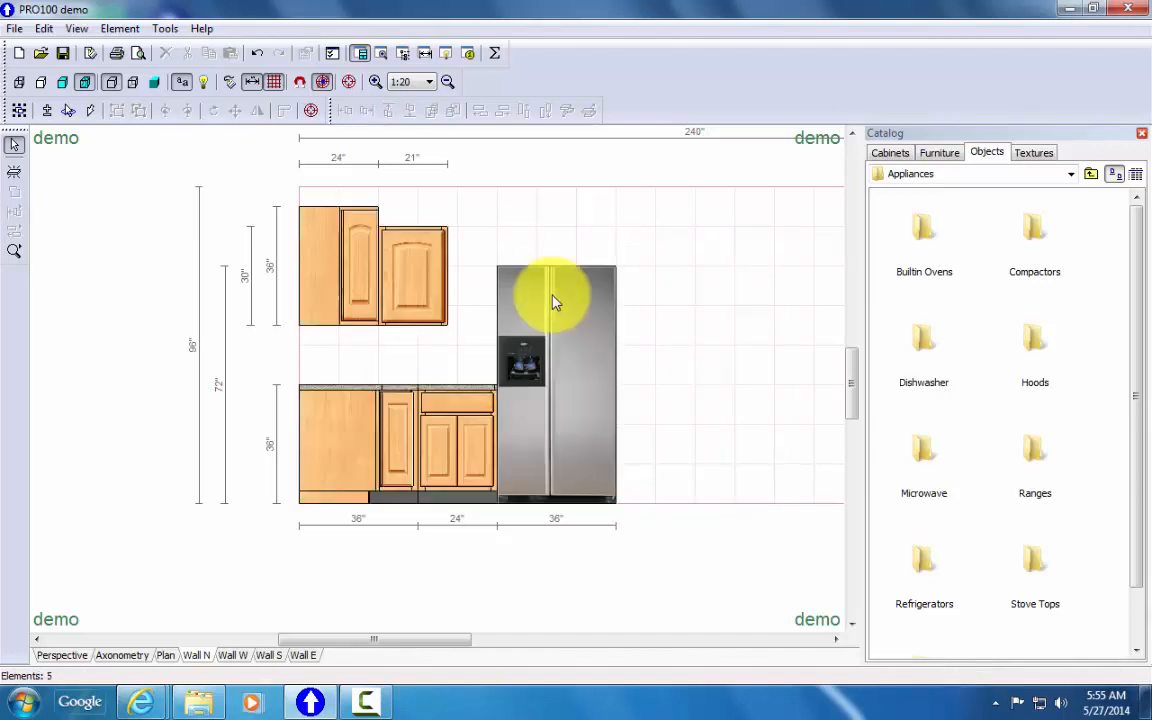
# Step: In the perspective view, cover the room's floor with a black-and-white checkered tile texture from the Coverings\Floor\Tiles folder
pyautogui.press('F2')
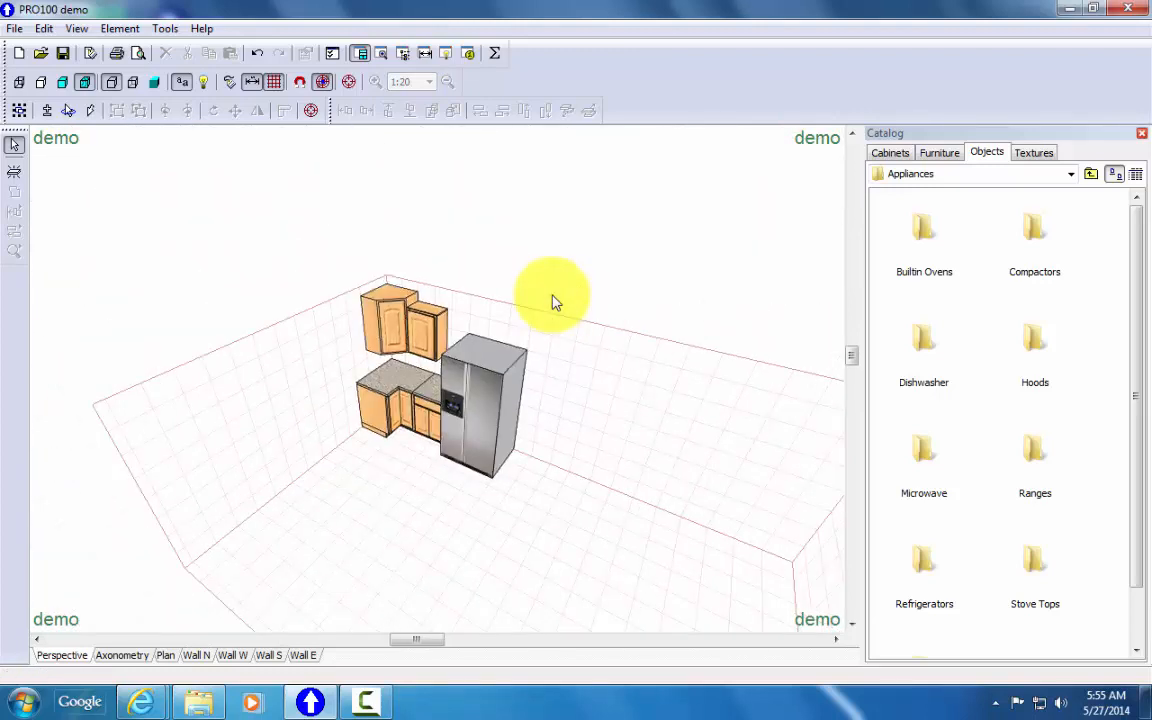
pyautogui.hotkey('ctrl', 'Tab')
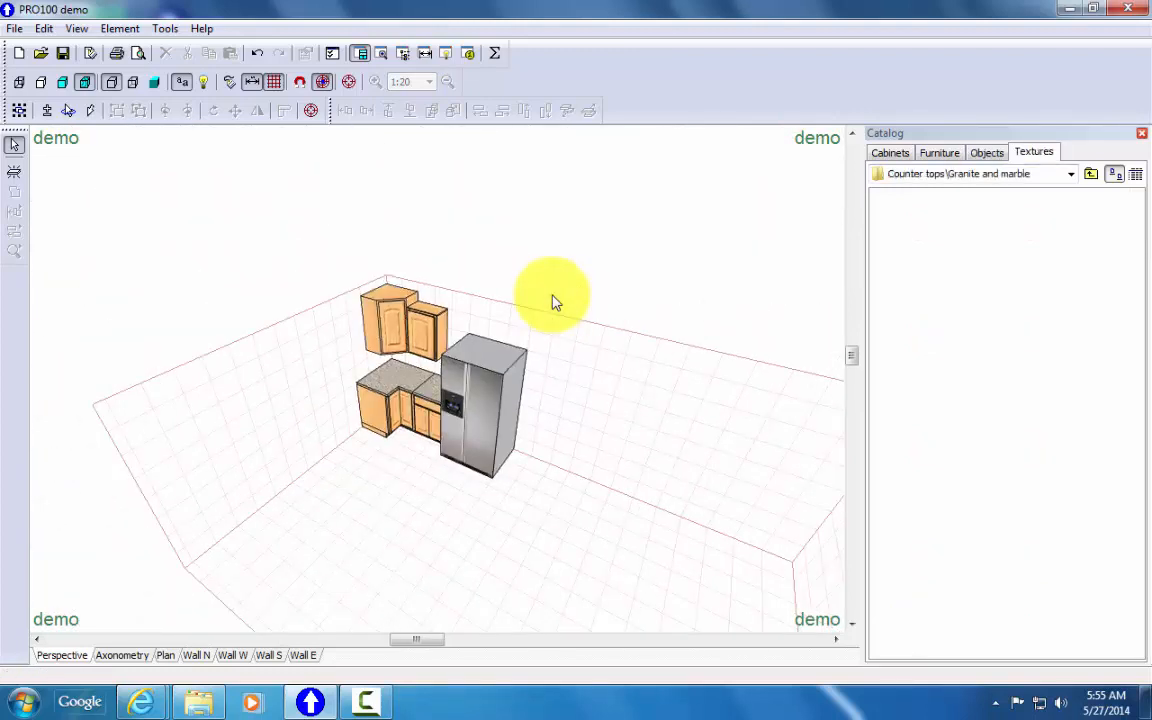
pyautogui.press('BackSpace')
pyautogui.press('BackSpace')
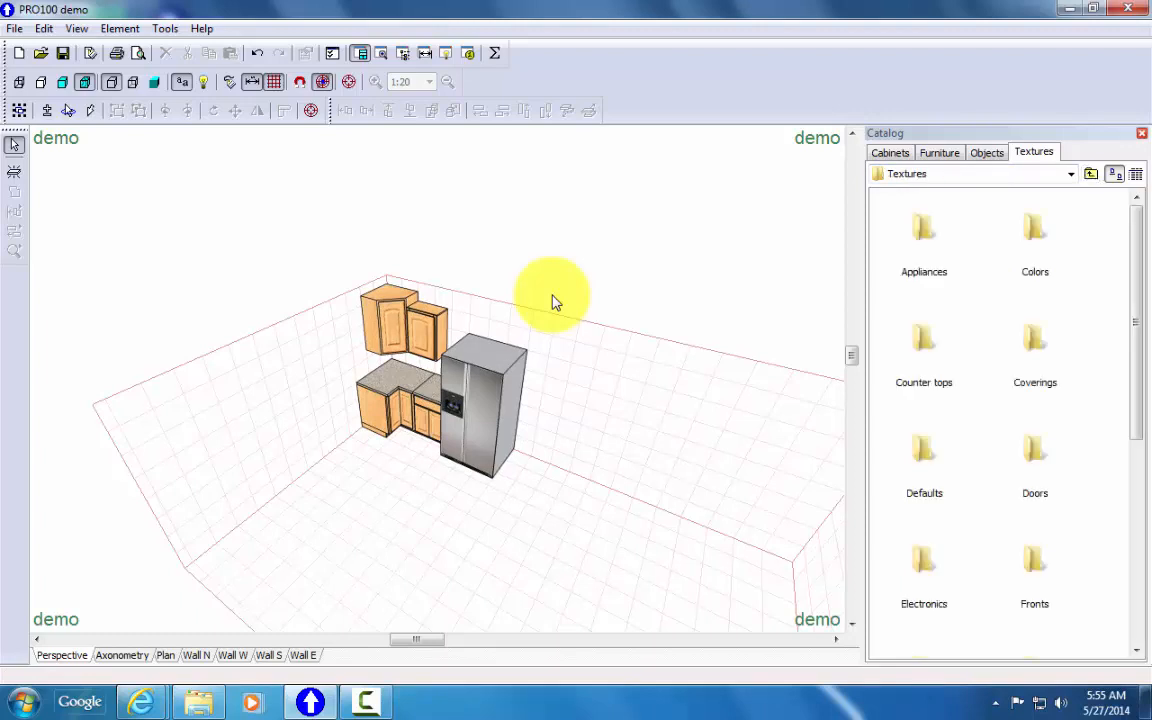
pyautogui.press('Return')
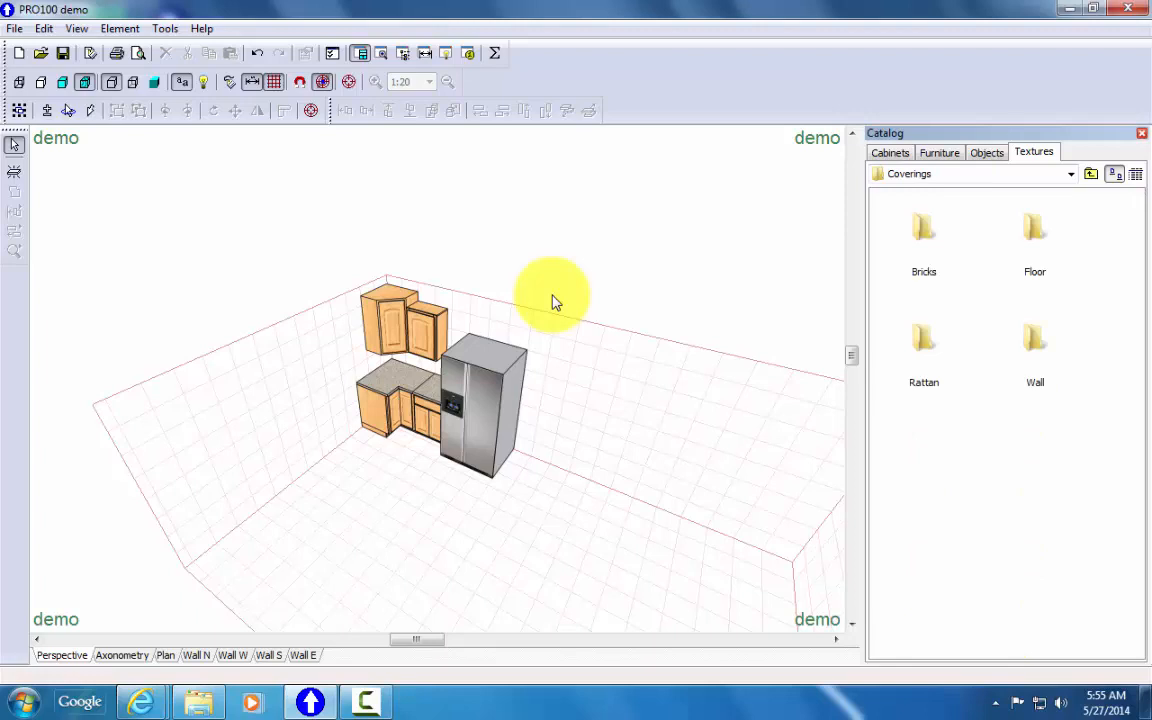
pyautogui.press('Right')
pyautogui.press('Return')
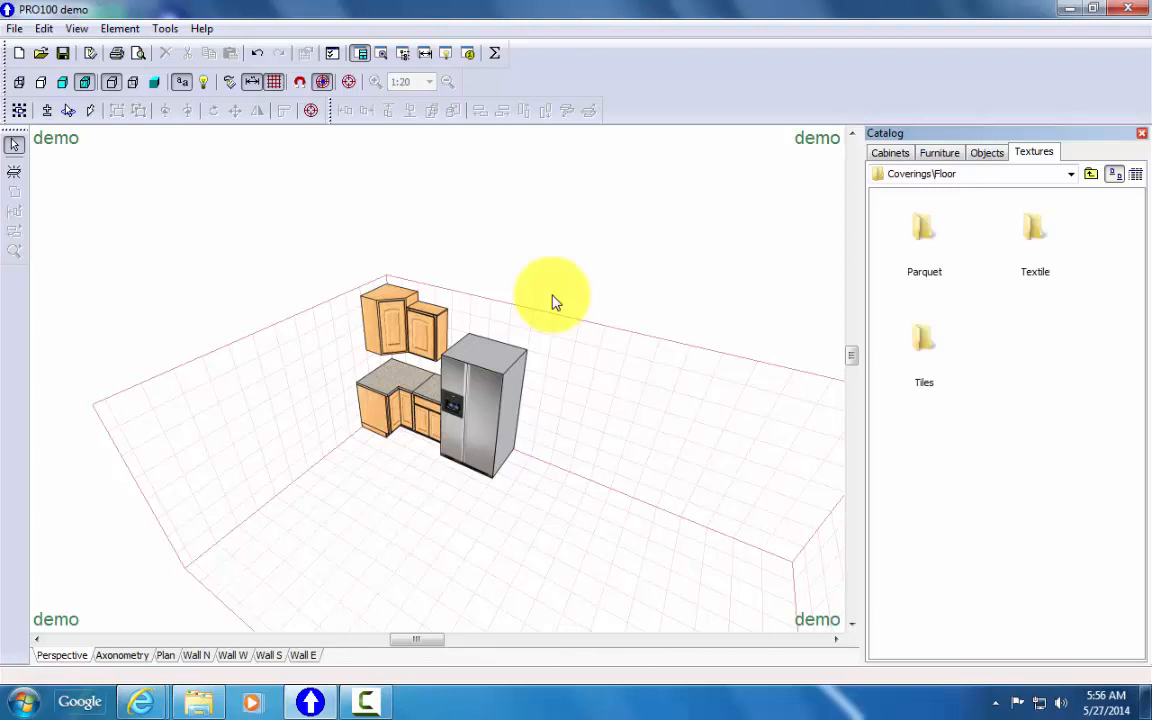
pyautogui.press('Down')
pyautogui.press('Return')
pyautogui.press('Right')
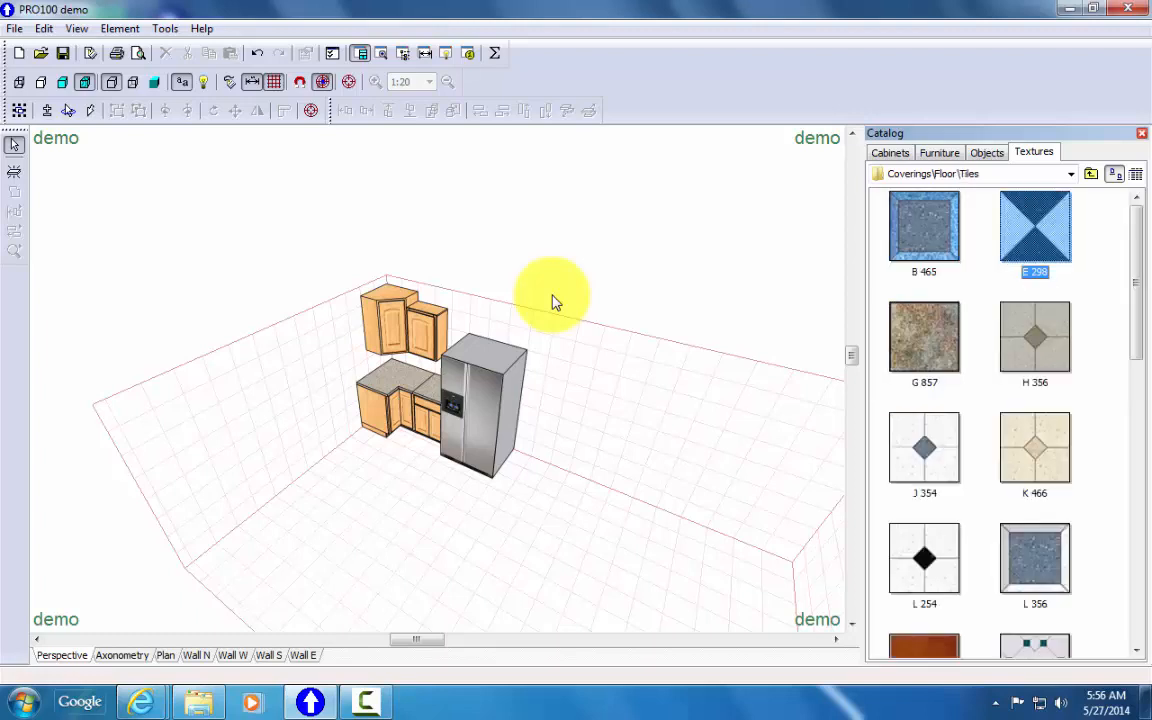
pyautogui.press('Return')
pyautogui.press('BackSpace')
pyautogui.press('BackSpace')
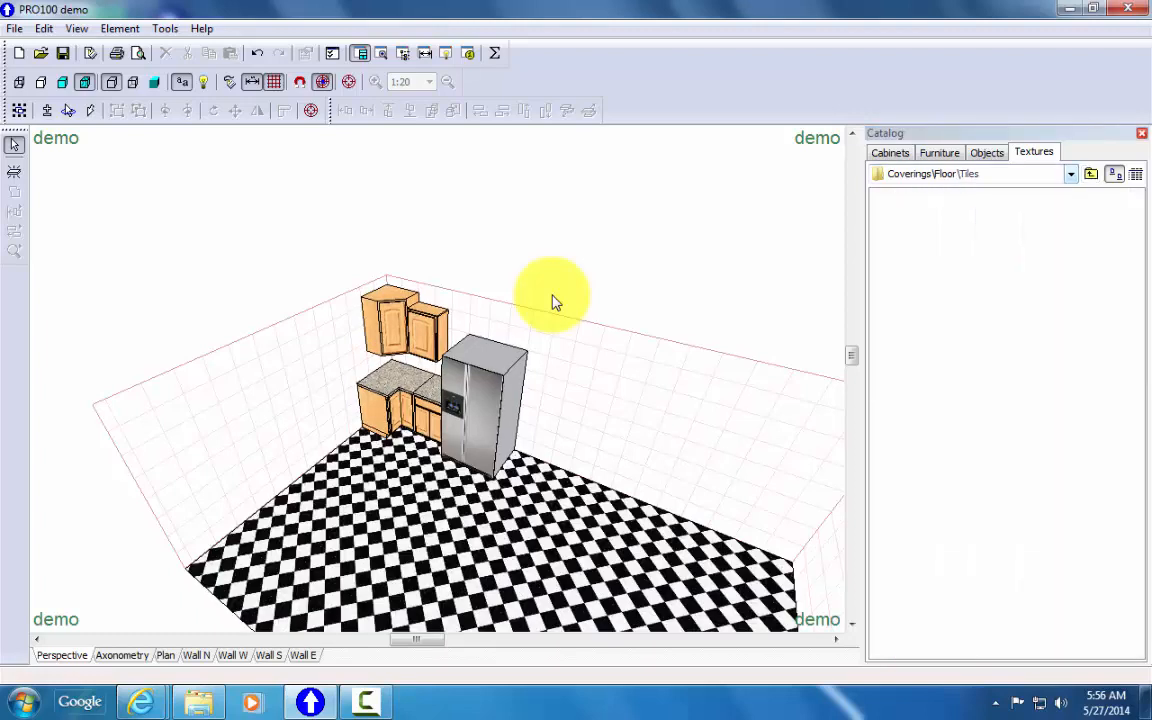